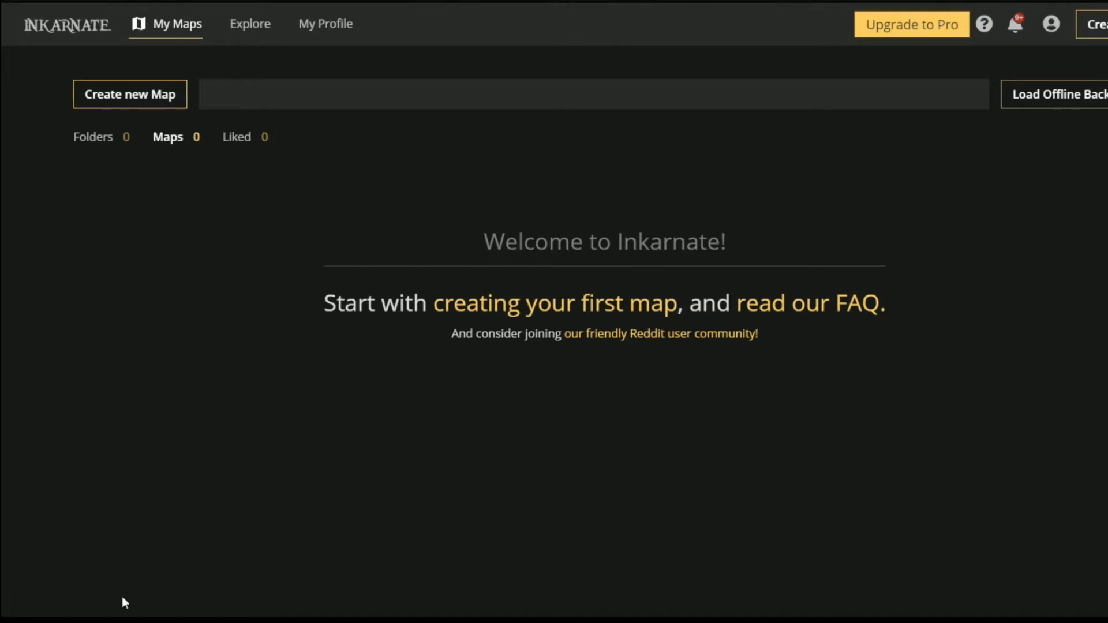
# - Create a new map in the free Watercolor Battlemaps style with default scene settings
pyautogui.click(144, 101)
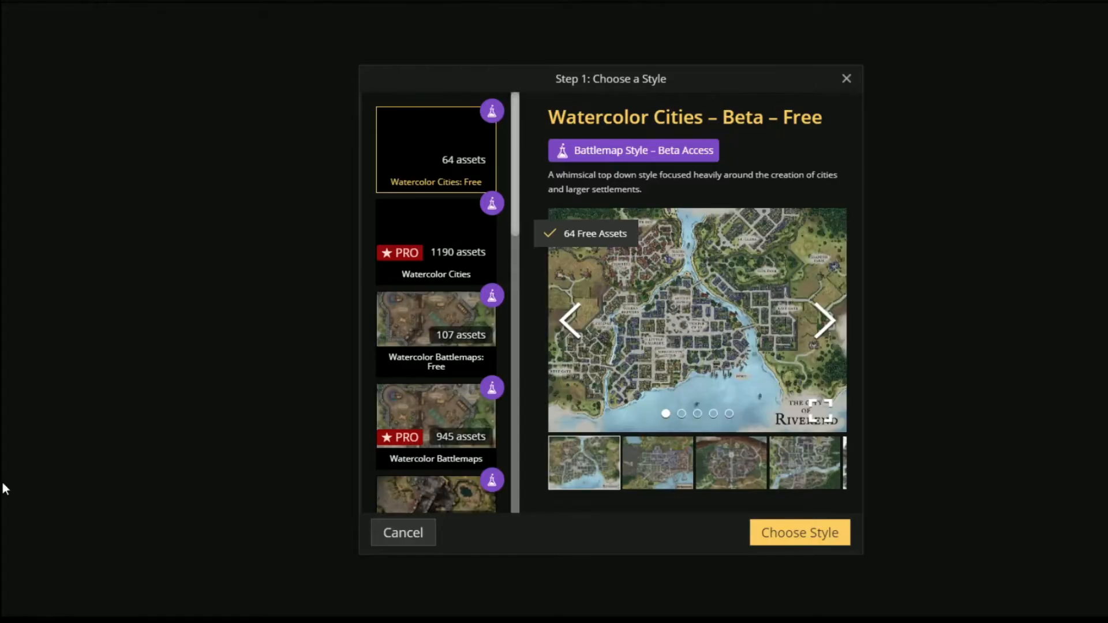
pyautogui.click(443, 323)
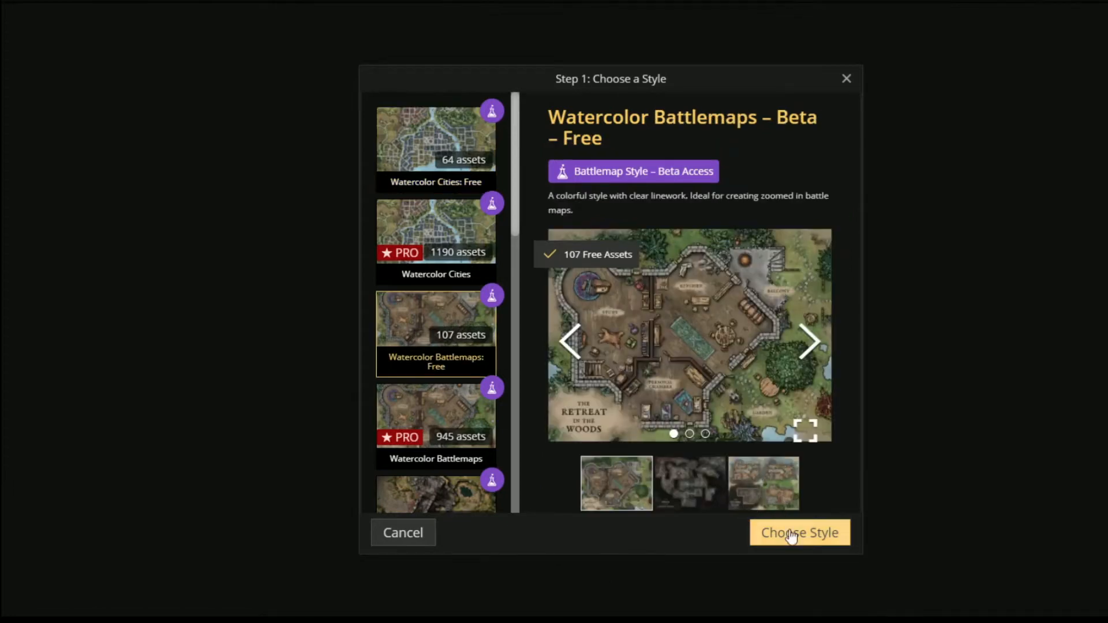
pyautogui.click(793, 539)
pyautogui.click(794, 537)
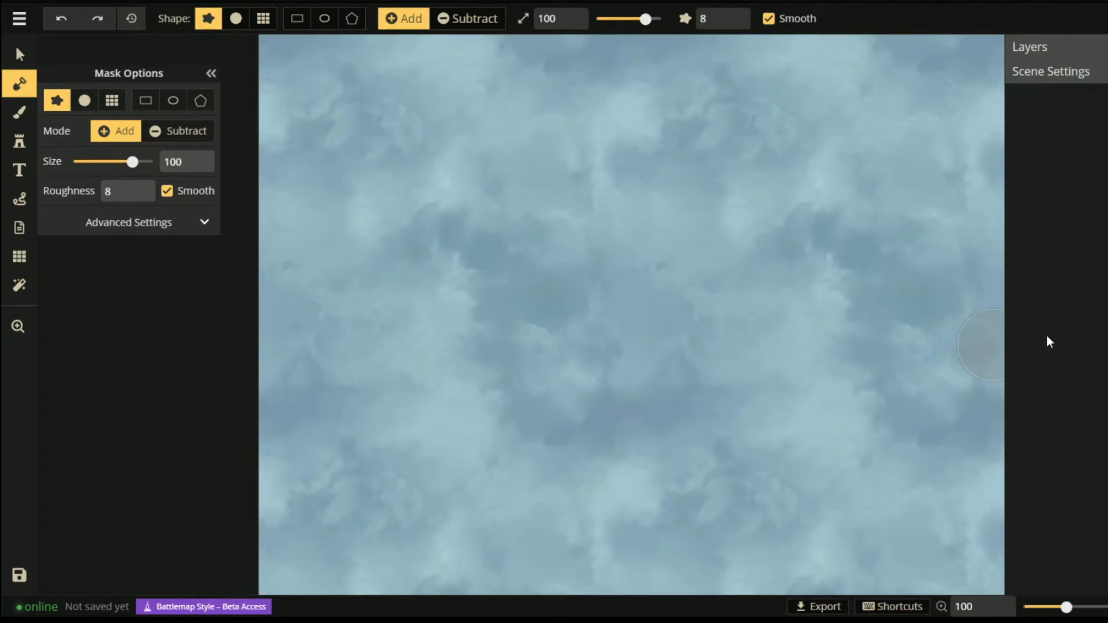
# - Show the grid overlay and reduce it from 40×30 to 25 columns by 19 rows
pyautogui.click(20, 90)
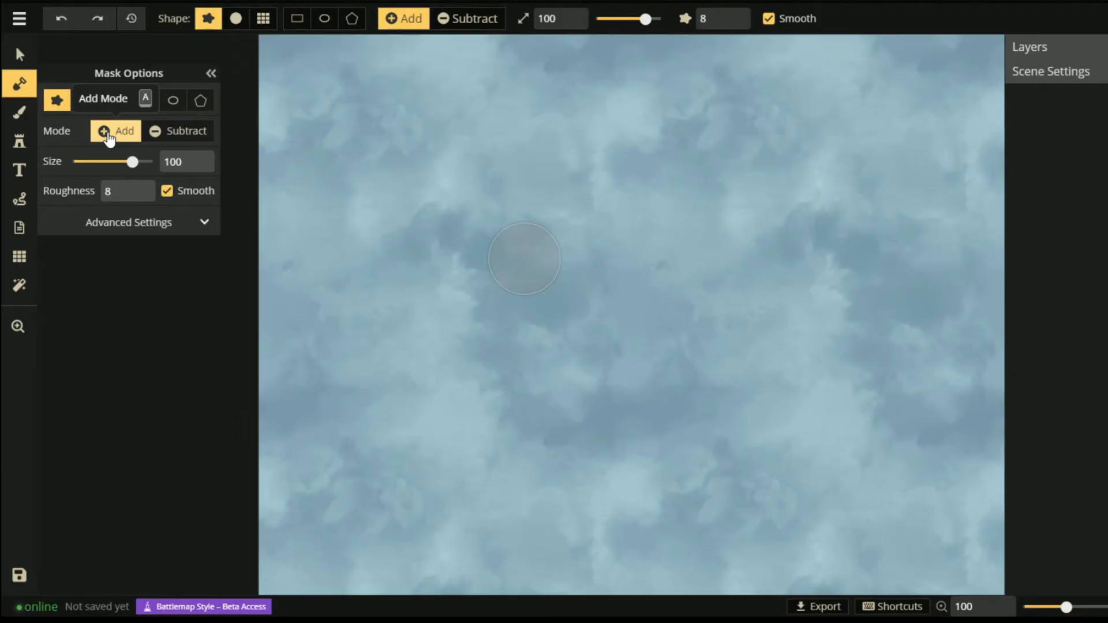
pyautogui.click(27, 263)
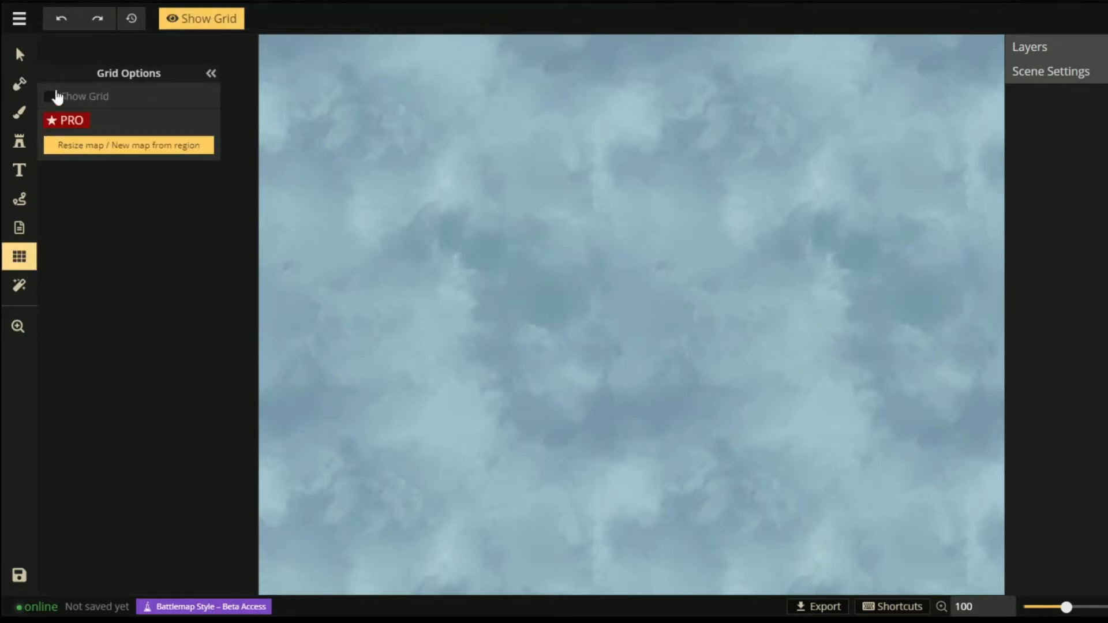
pyautogui.click(49, 97)
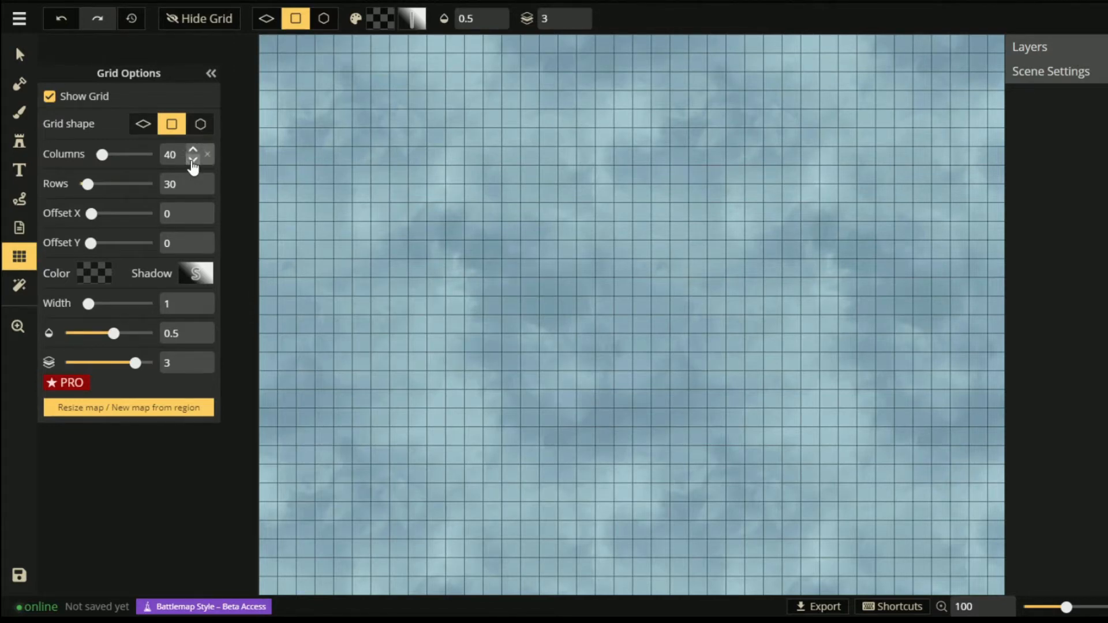
pyautogui.click(194, 160)
pyautogui.click(194, 160)
pyautogui.click(193, 160)
pyautogui.click(193, 160)
pyautogui.click(193, 160)
pyautogui.click(194, 160)
pyautogui.click(193, 159)
pyautogui.click(194, 160)
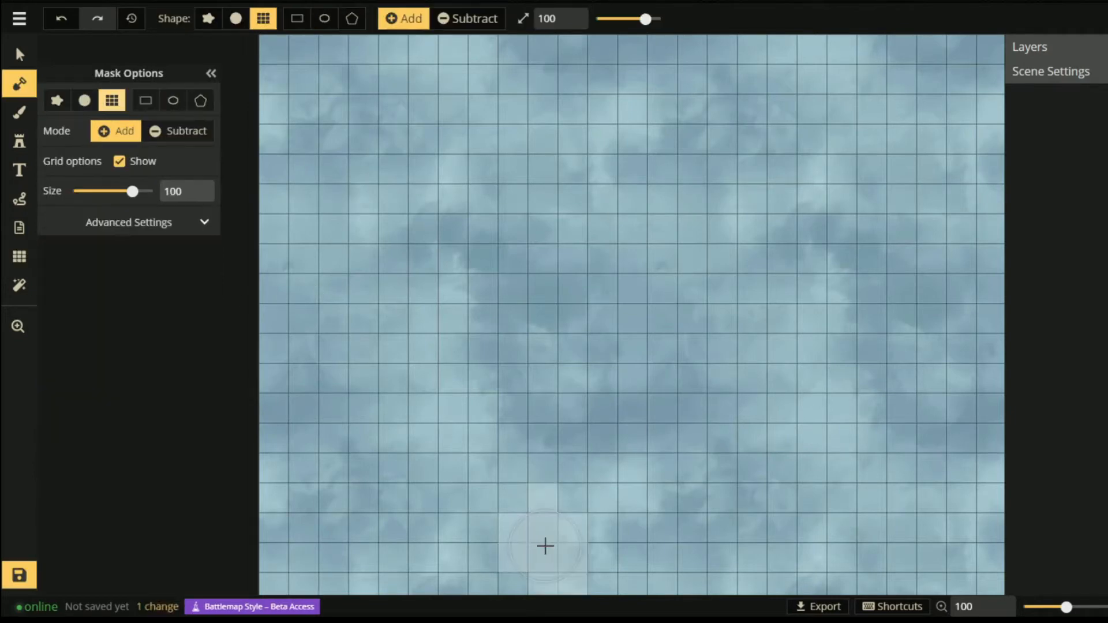
# - Paint a block of land at the map bottom plus cells above it, undoing stray cells
pyautogui.moveTo(546, 546)
pyautogui.mouseDown()
pyautogui.moveTo(577, 502)
pyautogui.moveTo(611, 502)
pyautogui.moveTo(661, 537)
pyautogui.moveTo(644, 494)
pyautogui.moveTo(649, 508)
pyautogui.mouseUp()
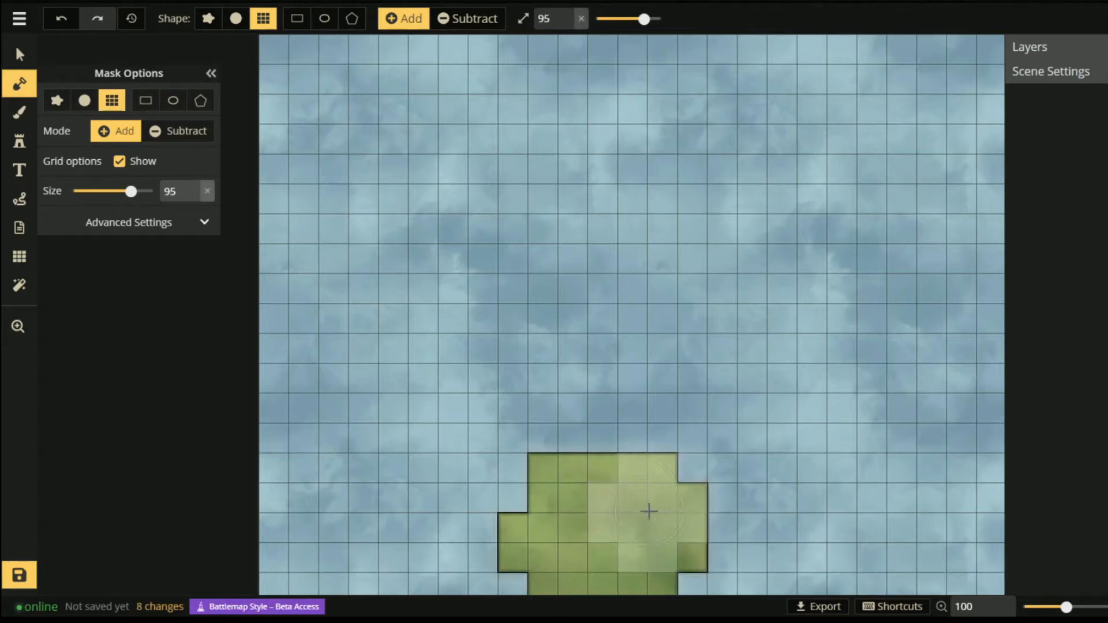
pyautogui.scroll(-5, 647, 498)
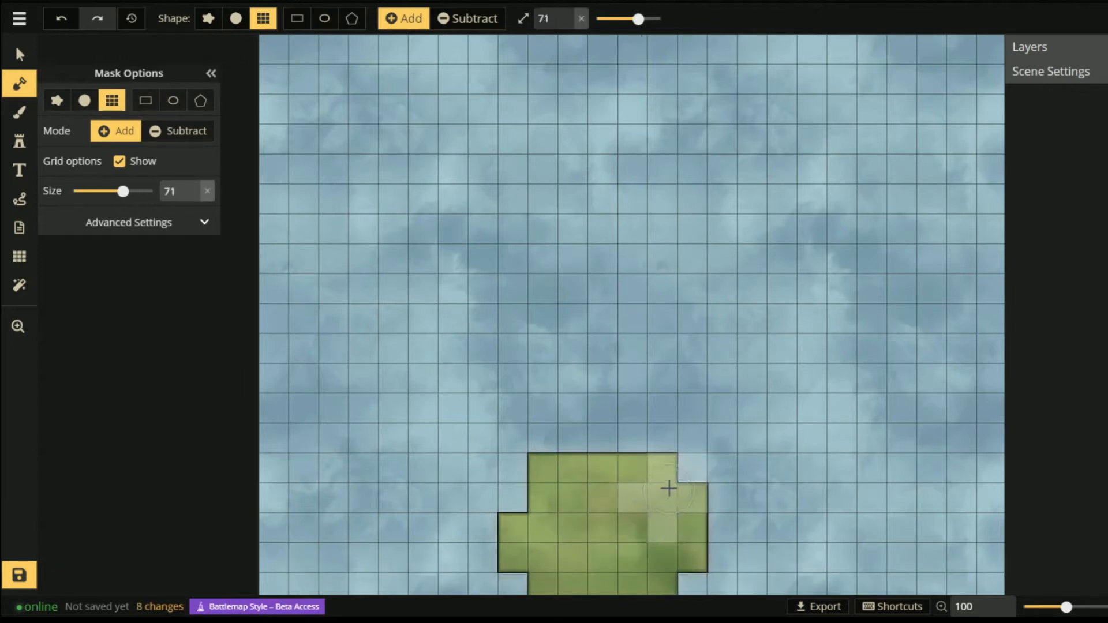
pyautogui.click(688, 468)
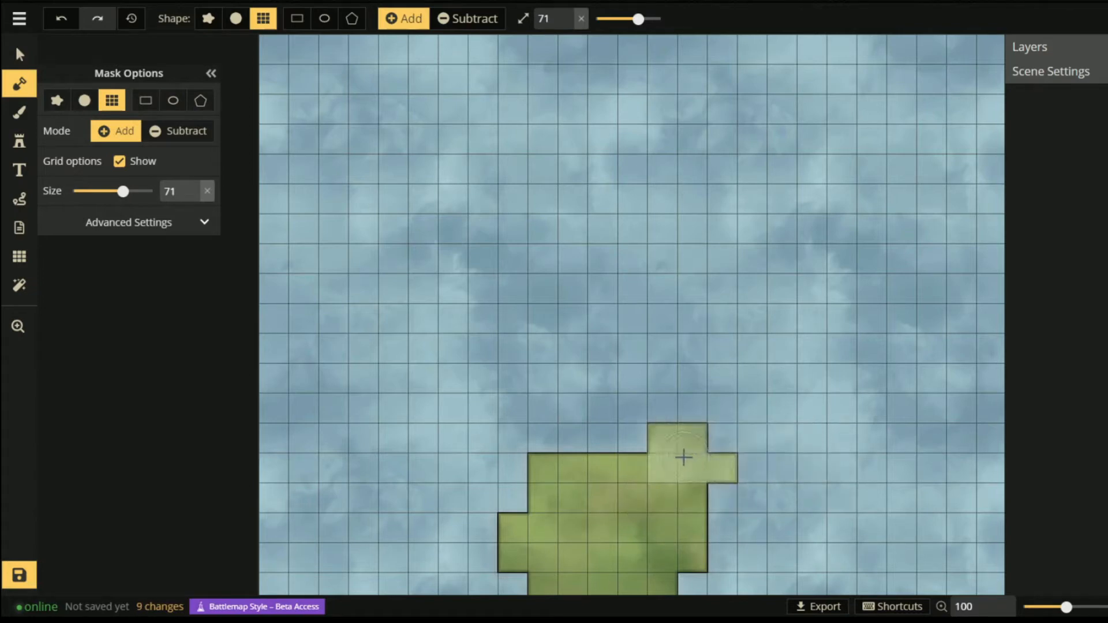
pyautogui.hotkey('ctrl', 'z')
pyautogui.hotkey('ctrl', 'z')
pyautogui.hotkey('ctrl', 'z')
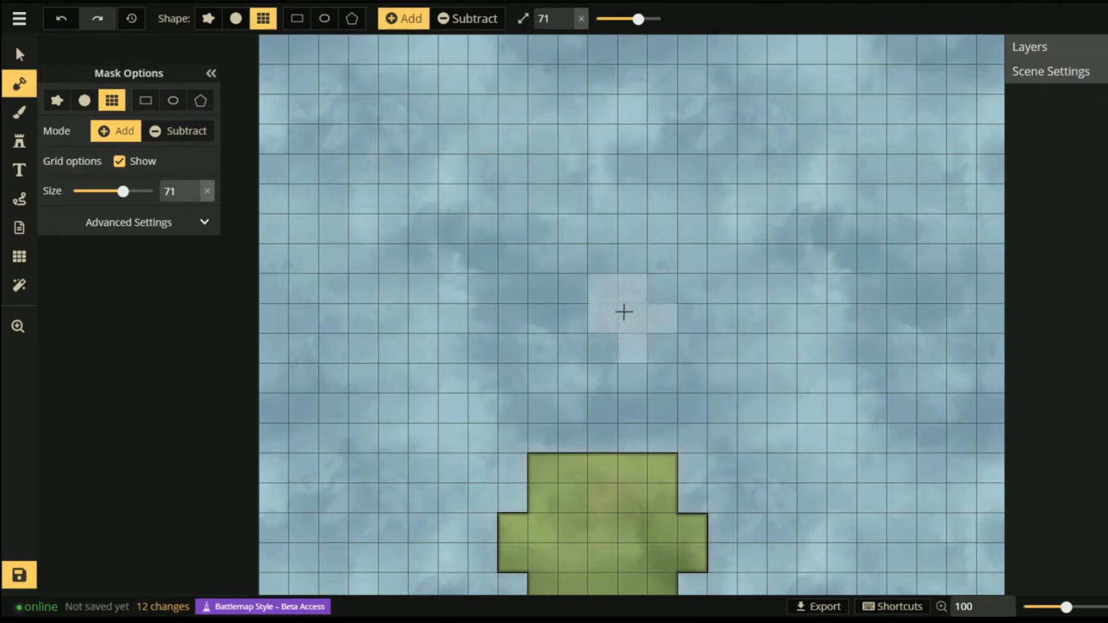
pyautogui.click(677, 329)
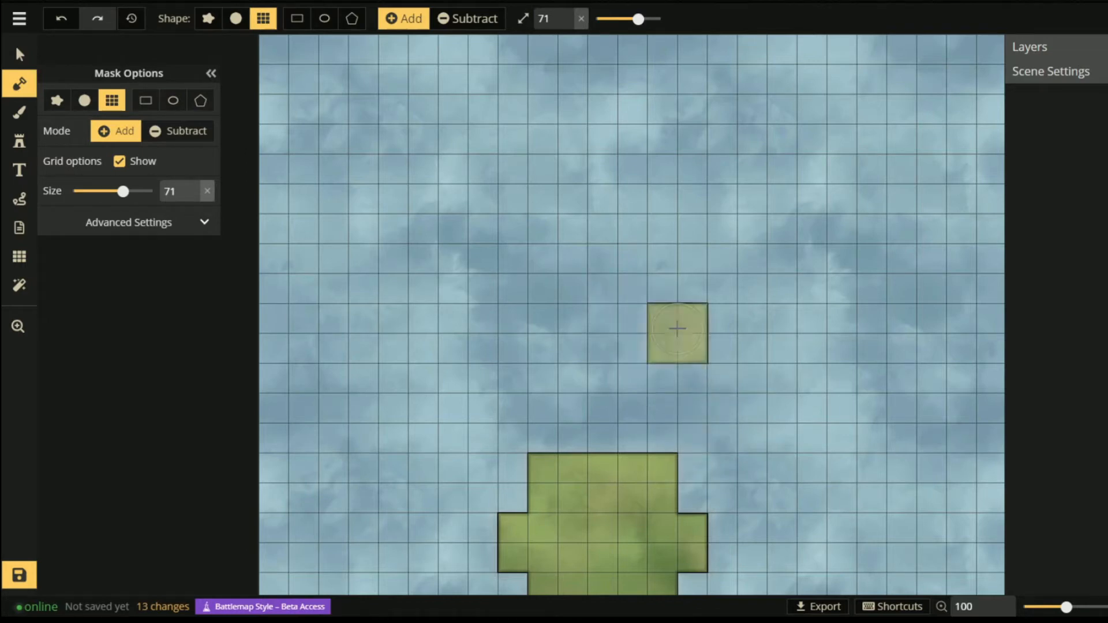
pyautogui.hotkey('ctrl', 'z')
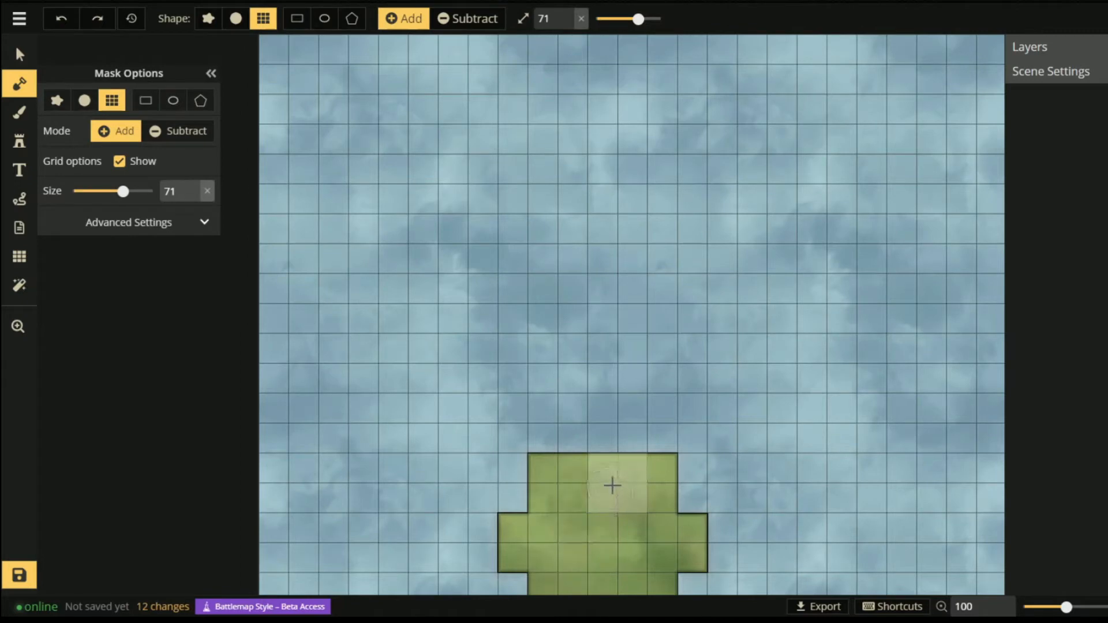
pyautogui.scroll(-12, 602, 444)
pyautogui.click(602, 441)
pyautogui.click(617, 408)
# - Paint land corridors across and up the right side, then the top, left and central rooms
pyautogui.scroll(-2, 526, 407)
pyautogui.scroll(-2, 526, 406)
pyautogui.moveTo(526, 407); pyautogui.dragTo(723, 408)
pyautogui.moveTo(752, 408)
pyautogui.mouseDown()
pyautogui.moveTo(750, 165)
pyautogui.moveTo(731, 180)
pyautogui.moveTo(730, 136)
pyautogui.moveTo(601, 134)
pyautogui.moveTo(590, 102)
pyautogui.moveTo(744, 102)
pyautogui.mouseUp()
pyautogui.click(755, 99)
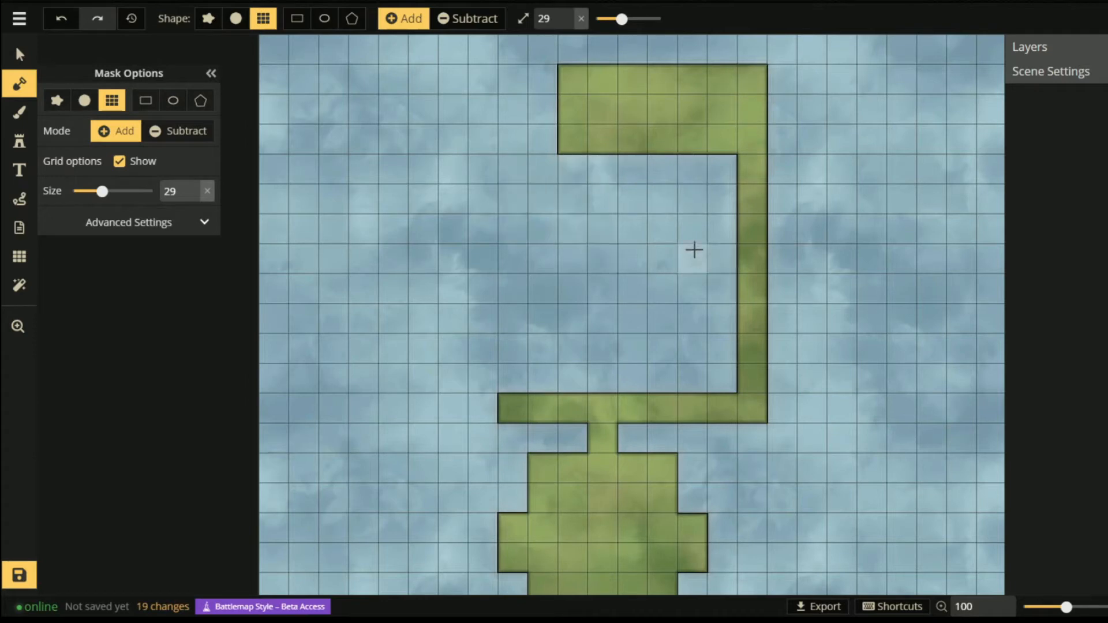
pyautogui.moveTo(721, 199)
pyautogui.mouseDown()
pyautogui.moveTo(688, 198)
pyautogui.moveTo(695, 337)
pyautogui.moveTo(636, 342)
pyautogui.moveTo(512, 260)
pyautogui.moveTo(549, 292)
pyautogui.moveTo(543, 315)
pyautogui.mouseUp()
pyautogui.moveTo(484, 349)
pyautogui.mouseDown()
pyautogui.moveTo(445, 353)
pyautogui.moveTo(397, 310)
pyautogui.moveTo(410, 216)
pyautogui.moveTo(456, 334)
pyautogui.mouseUp()
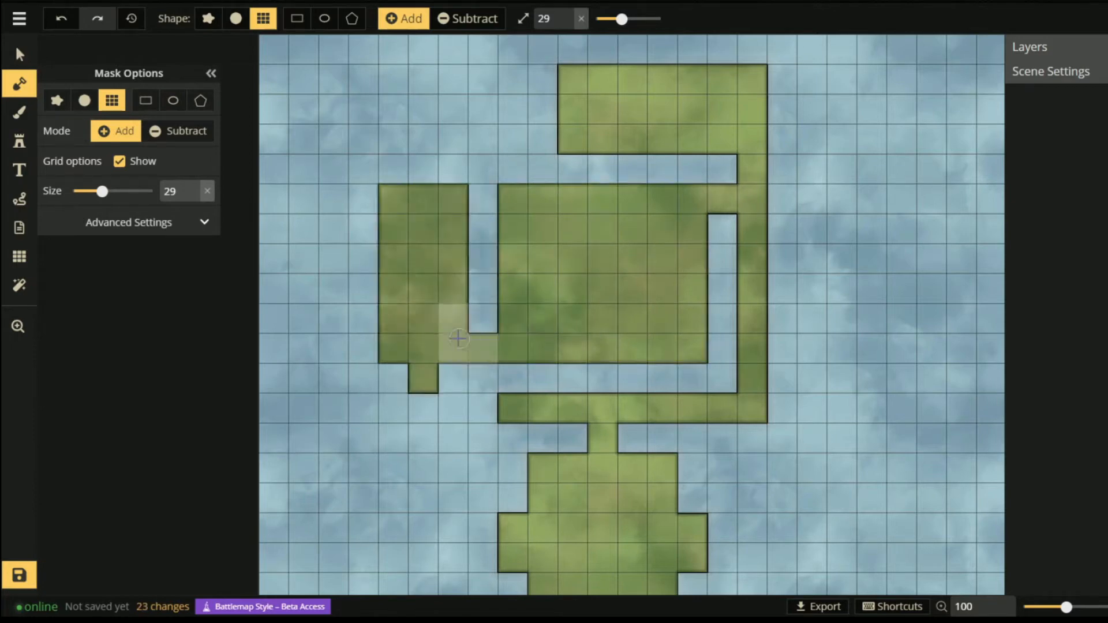
pyautogui.press('s')
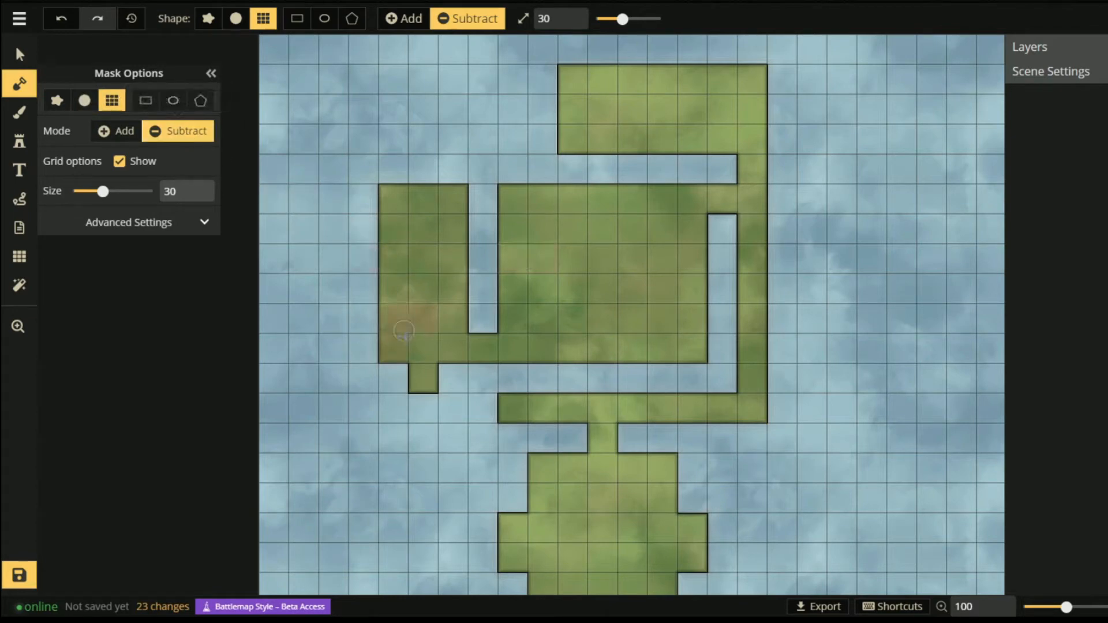
# - Erase the small tab below the left room and repaint that room's bottom edge
pyautogui.click(423, 391)
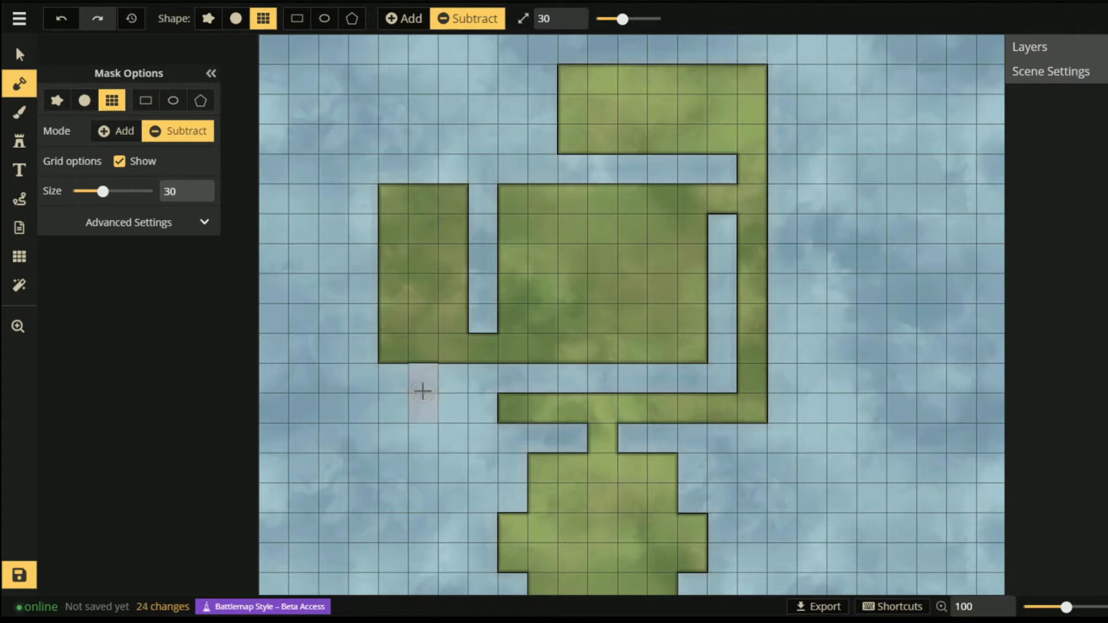
pyautogui.press('a')
pyautogui.click(423, 391)
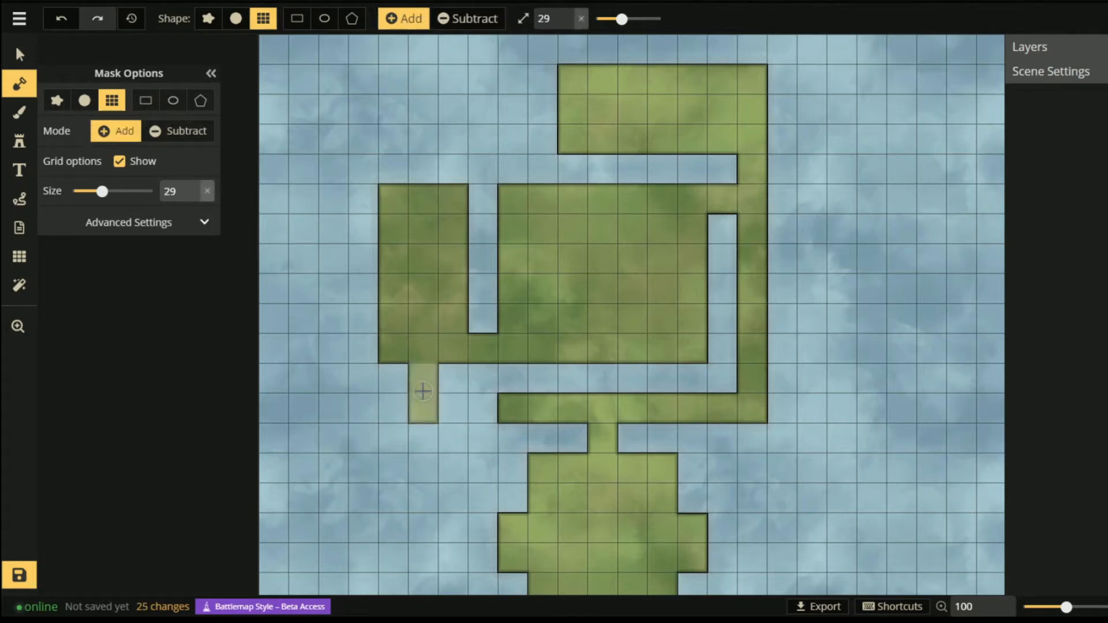
pyautogui.press('s')
pyautogui.click(423, 391)
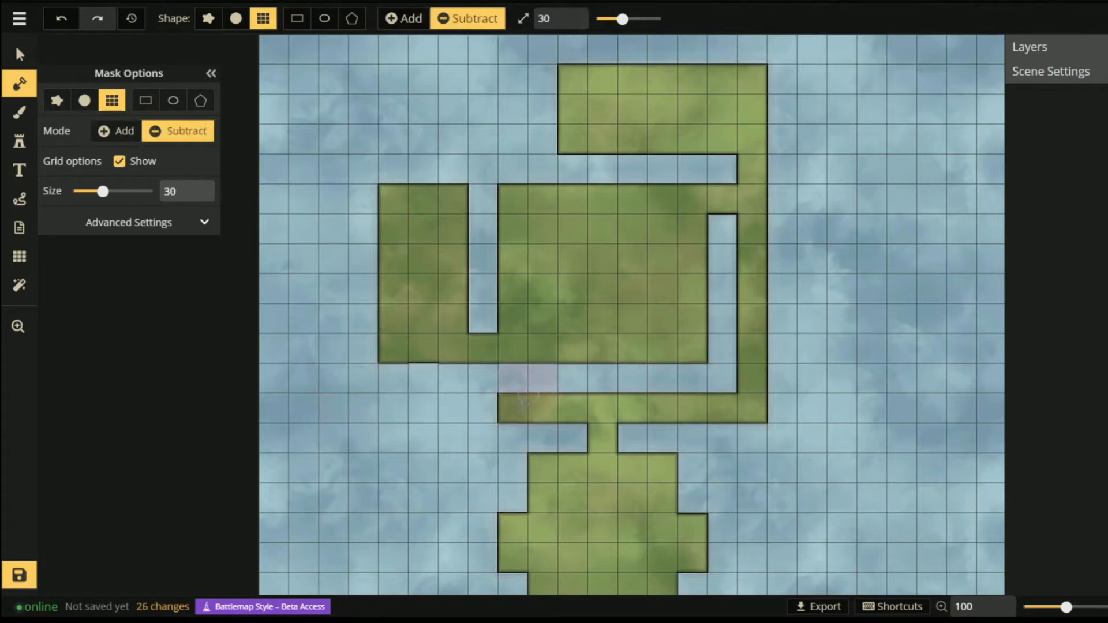
pyautogui.scroll(5, 540, 386)
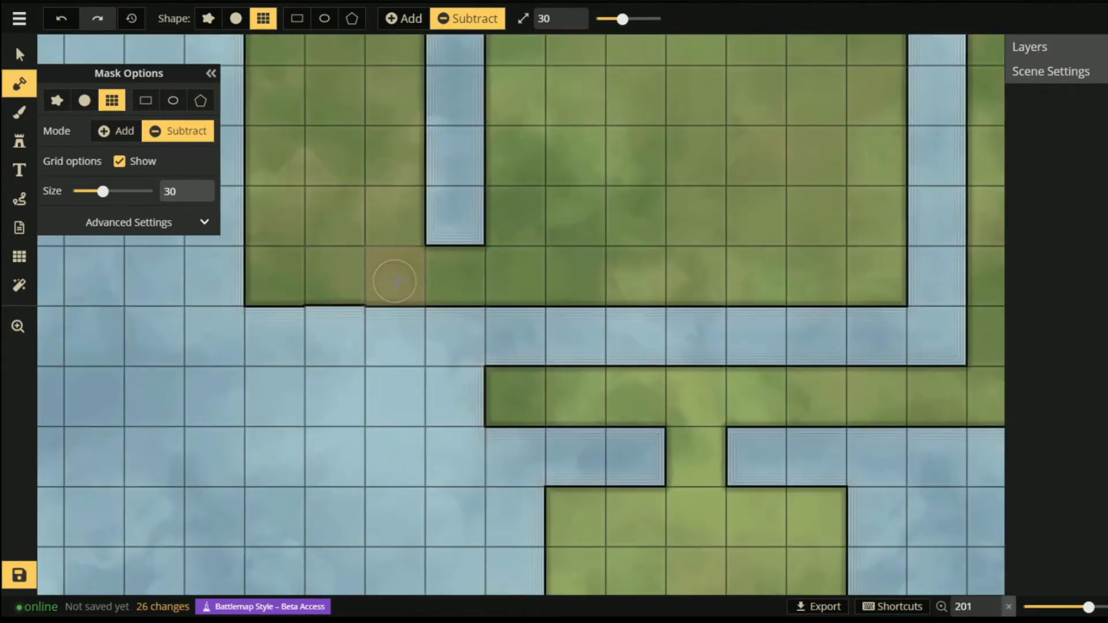
pyautogui.press('a')
pyautogui.moveTo(355, 268)
pyautogui.mouseDown()
pyautogui.moveTo(433, 269)
pyautogui.moveTo(308, 273)
pyautogui.moveTo(420, 269)
pyautogui.mouseUp()
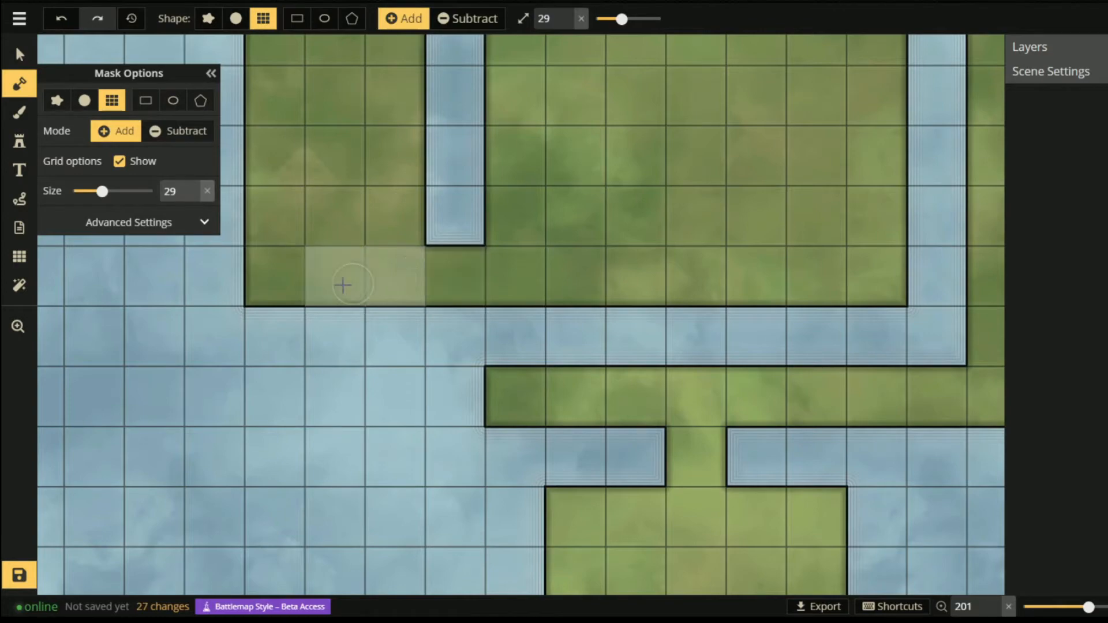
# - Zoom and pan around the map to inspect the finished land shape
pyautogui.scroll(-5, 398, 363)
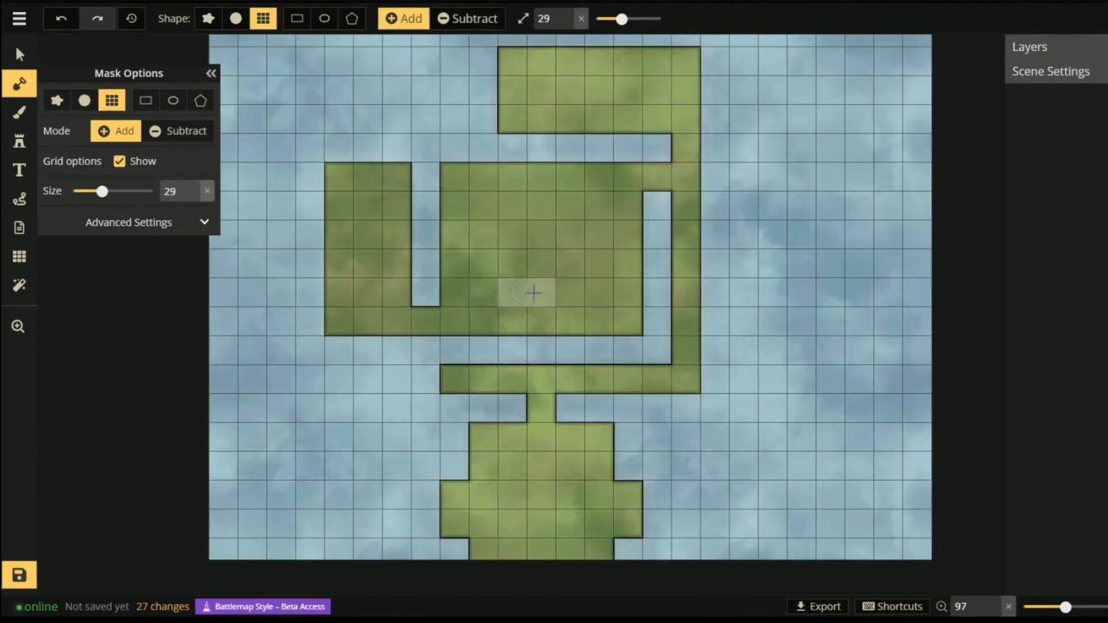
pyautogui.press('z')
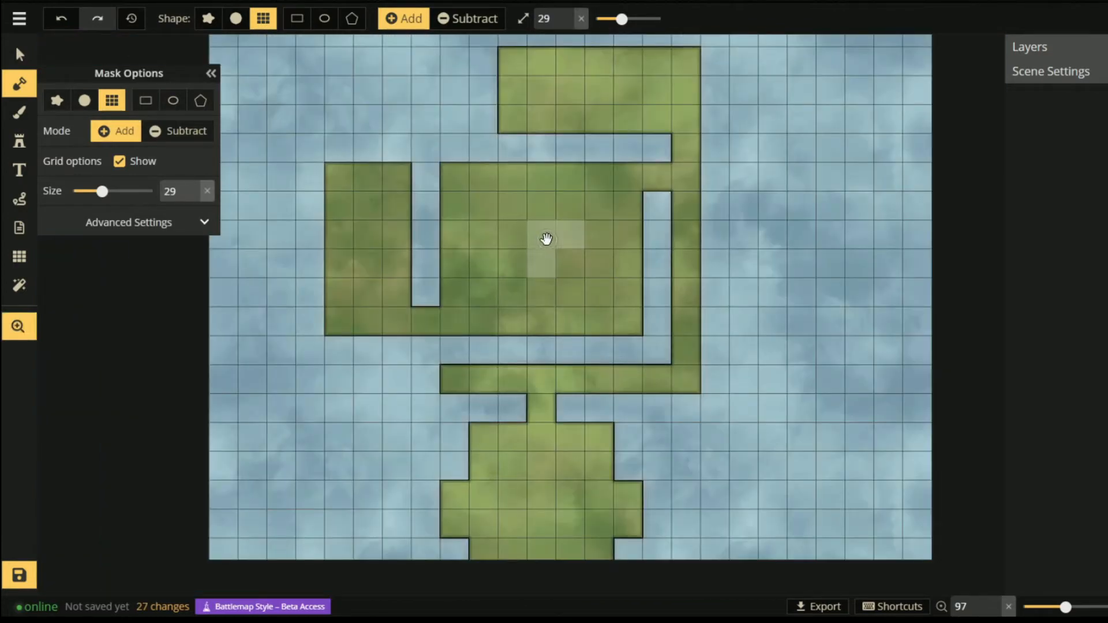
pyautogui.moveTo(478, 233); pyautogui.dragTo(519, 300)
pyautogui.press('space')
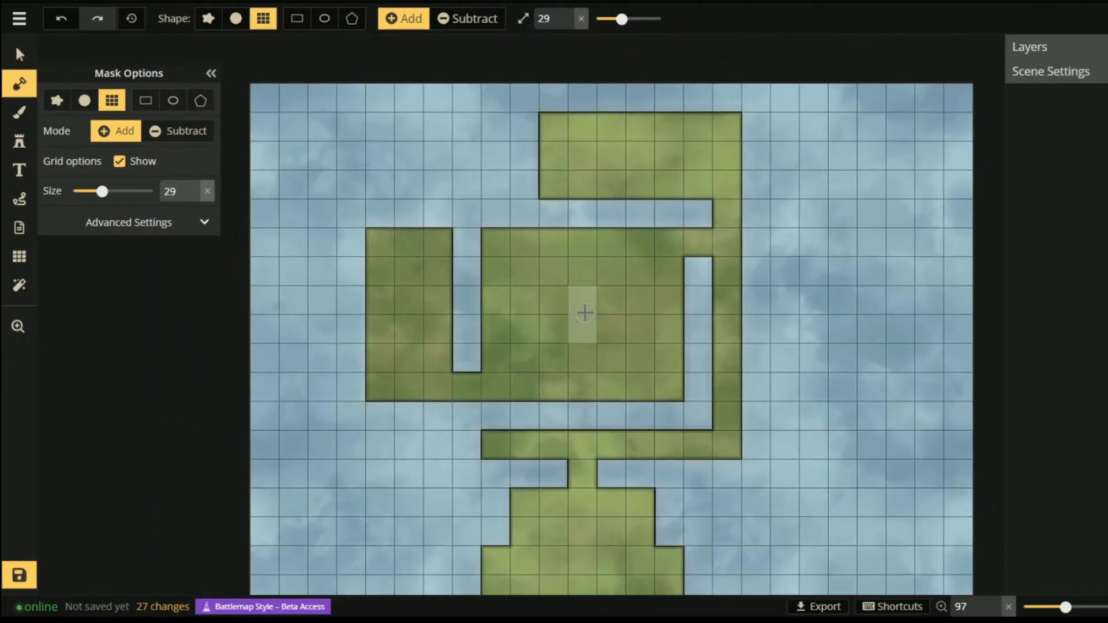
pyautogui.scroll(5, 584, 312)
pyautogui.scroll(2, 586, 344)
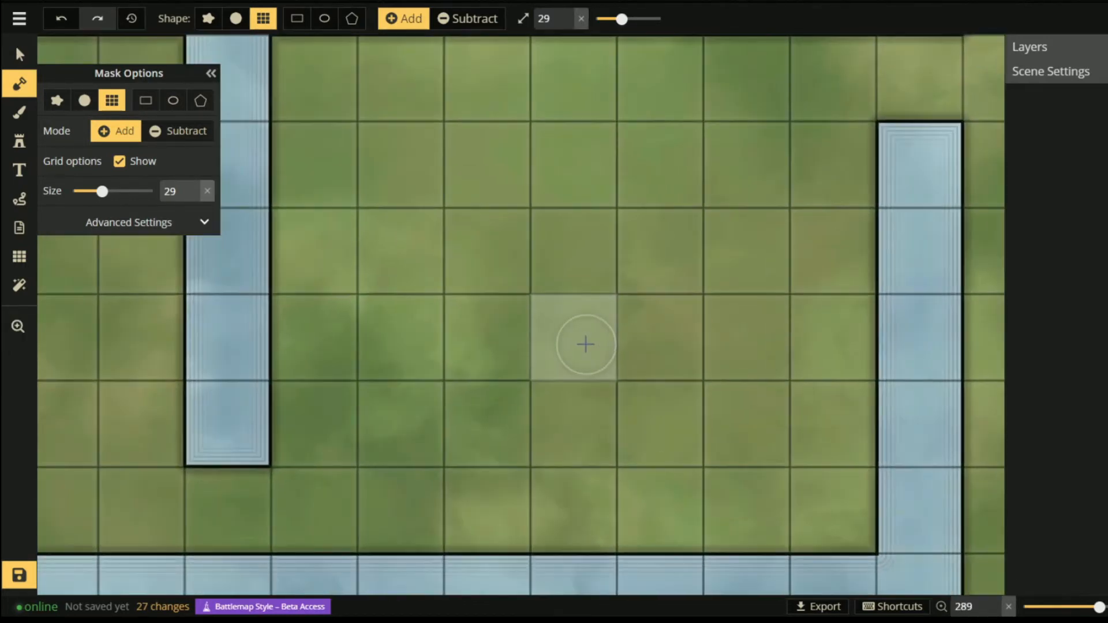
pyautogui.scroll(-5, 588, 344)
pyautogui.scroll(-2, 590, 344)
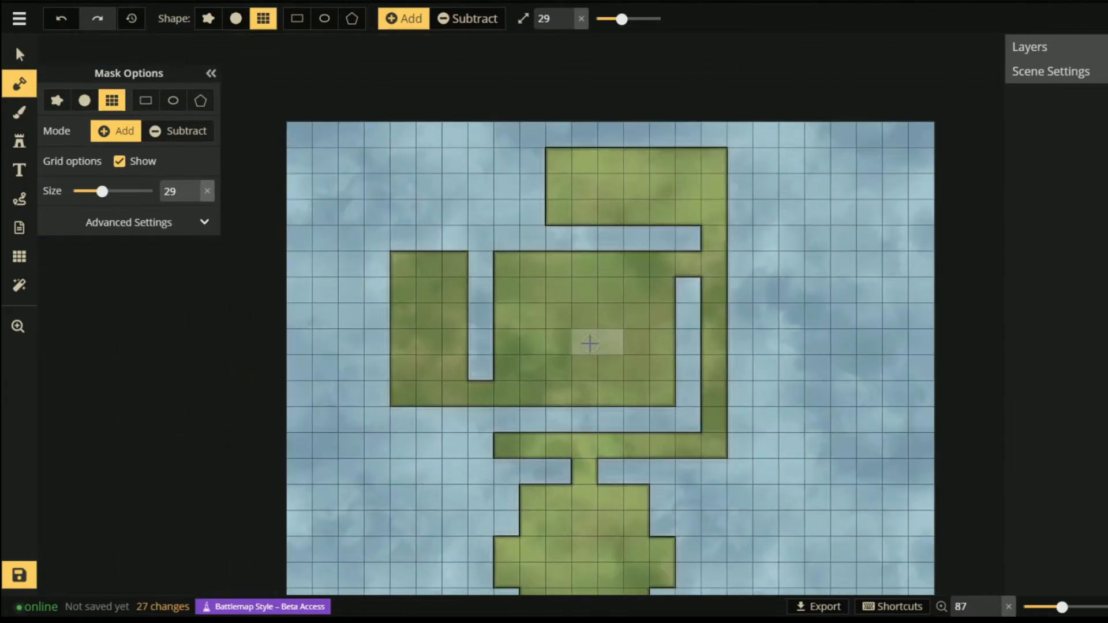
pyautogui.press('space')
pyautogui.moveTo(590, 344); pyautogui.dragTo(524, 217)
pyautogui.scroll(2, 524, 217)
pyautogui.press('space')
pyautogui.moveTo(667, 229); pyautogui.dragTo(677, 297)
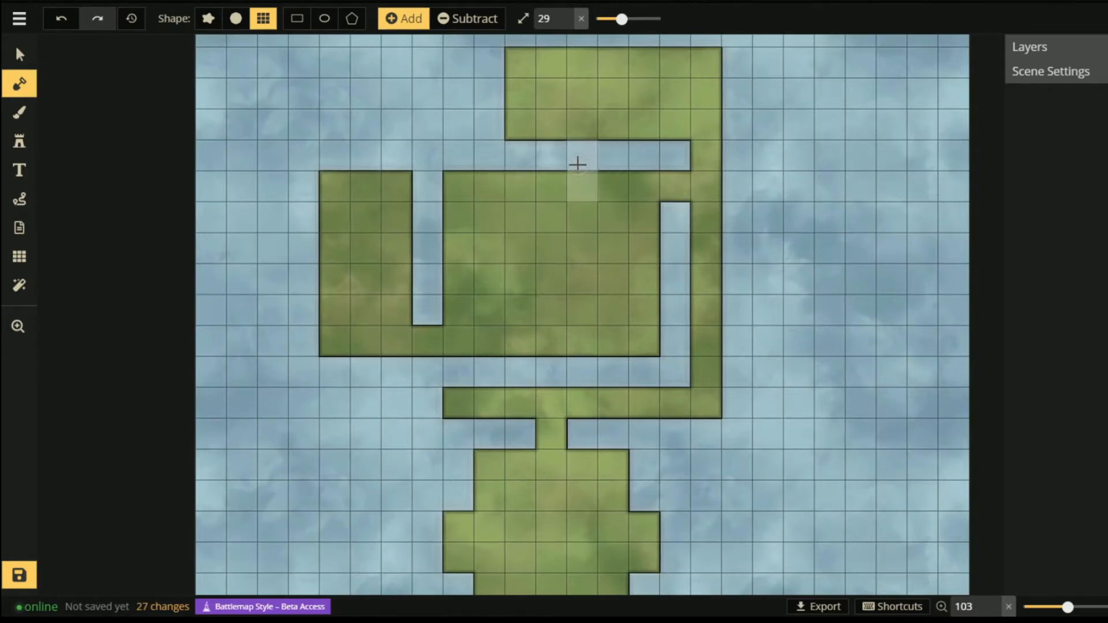
# - Set the mask brush to a rough shape at tiny size with edge roughness 4
pyautogui.click(20, 85)
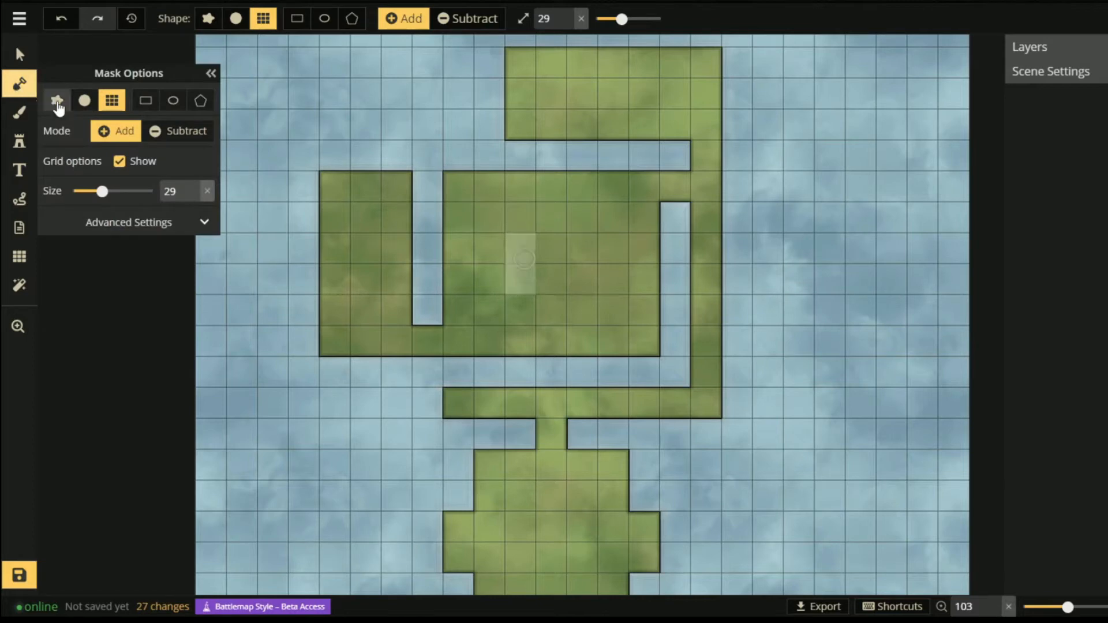
pyautogui.click(57, 102)
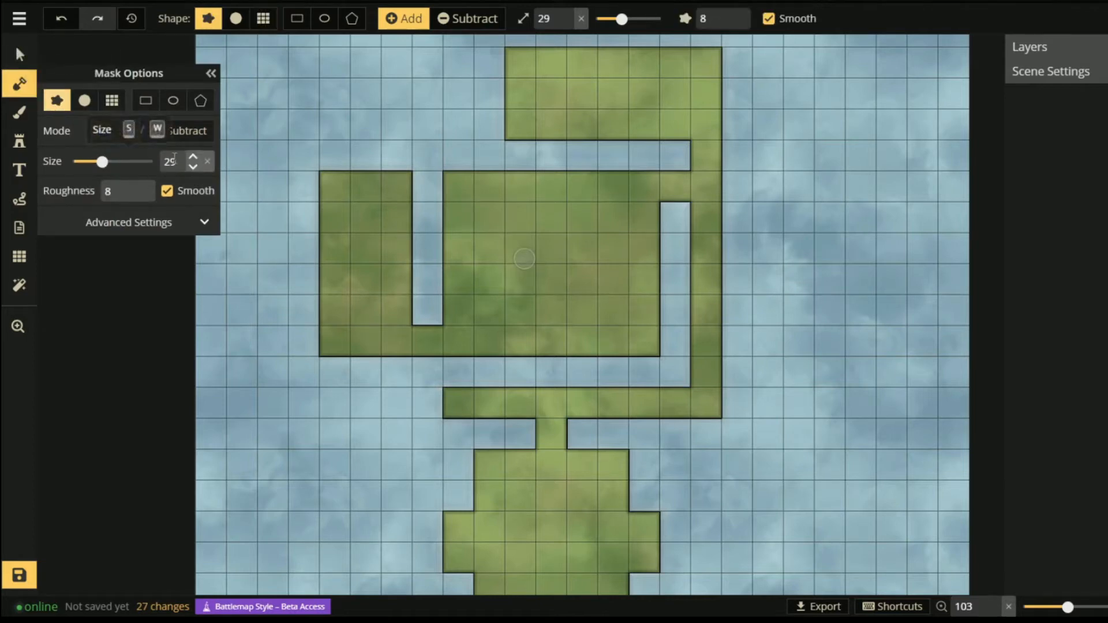
pyautogui.moveTo(102, 162); pyautogui.dragTo(63, 165)
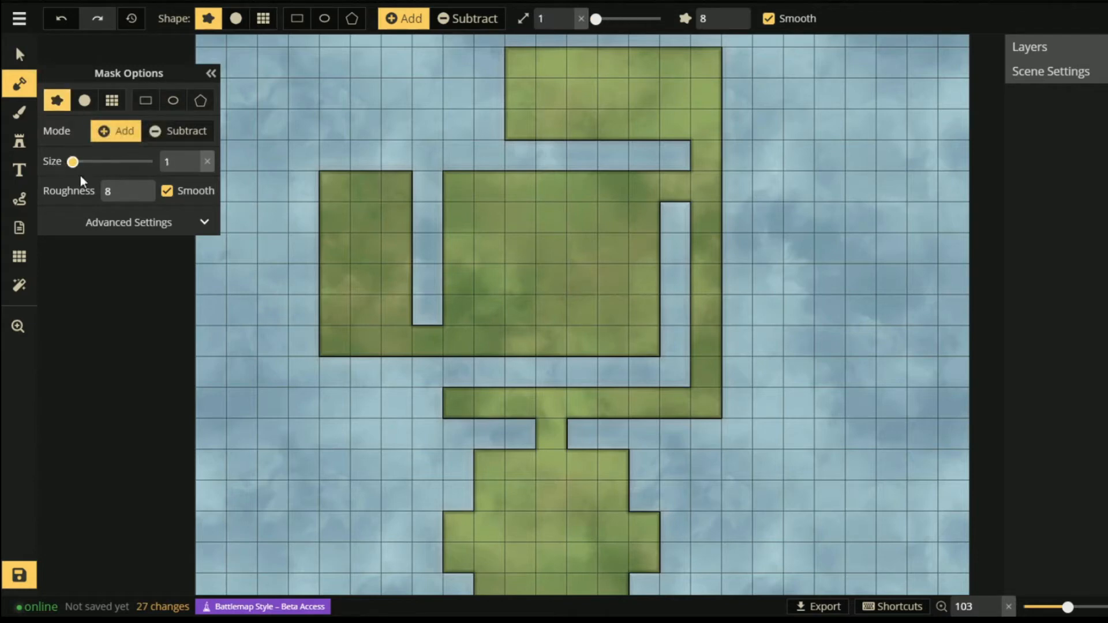
pyautogui.click(135, 198)
pyautogui.click(134, 198)
pyautogui.click(135, 199)
pyautogui.click(135, 199)
# - Try a rough grass edge along the room border, zoom back out, and hide the mask settings
pyautogui.scroll(8, 439, 384)
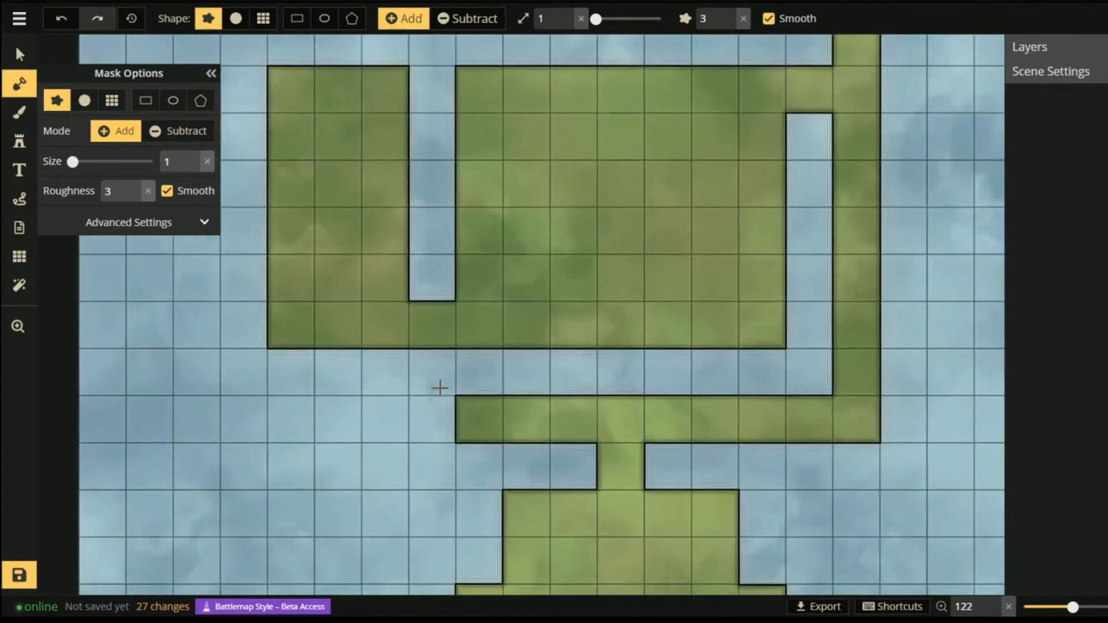
pyautogui.scroll(4, 442, 387)
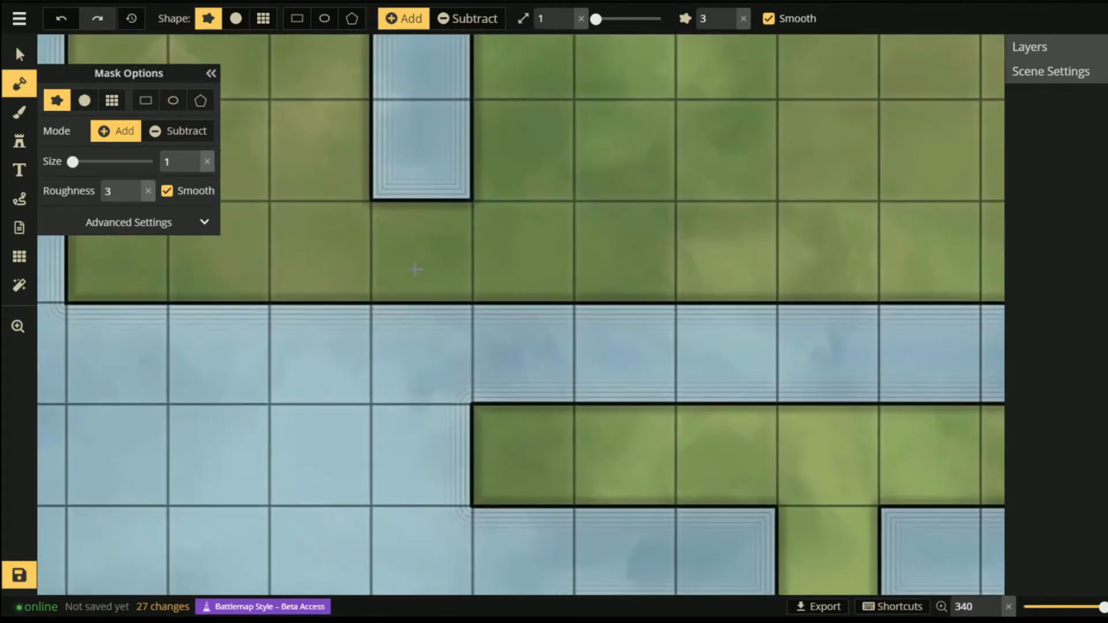
pyautogui.moveTo(397, 305); pyautogui.dragTo(670, 306)
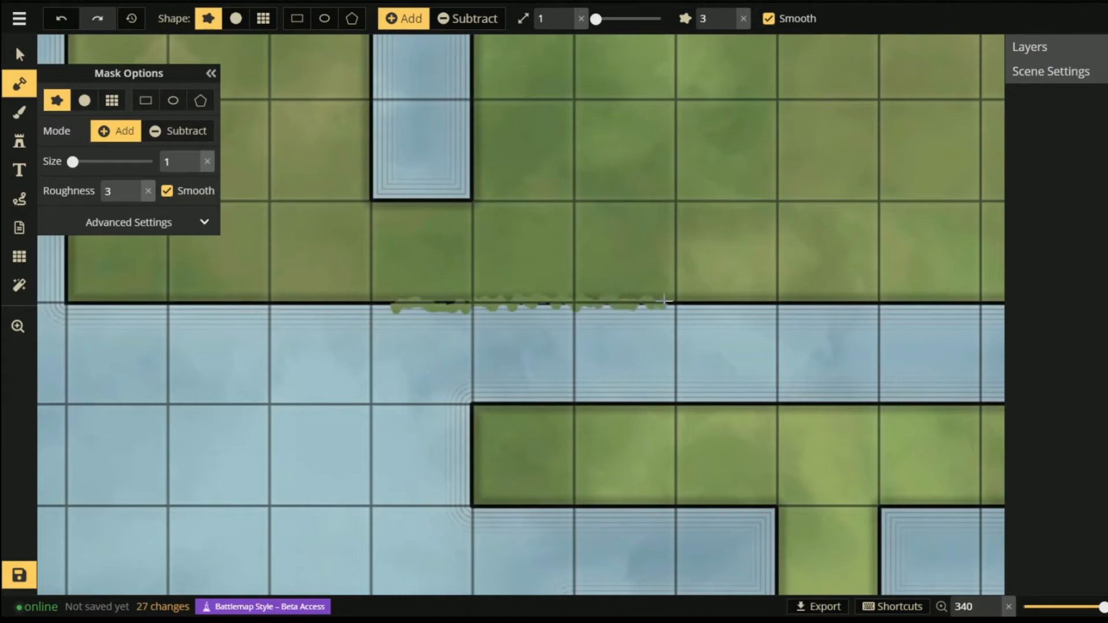
pyautogui.scroll(-5, 674, 310)
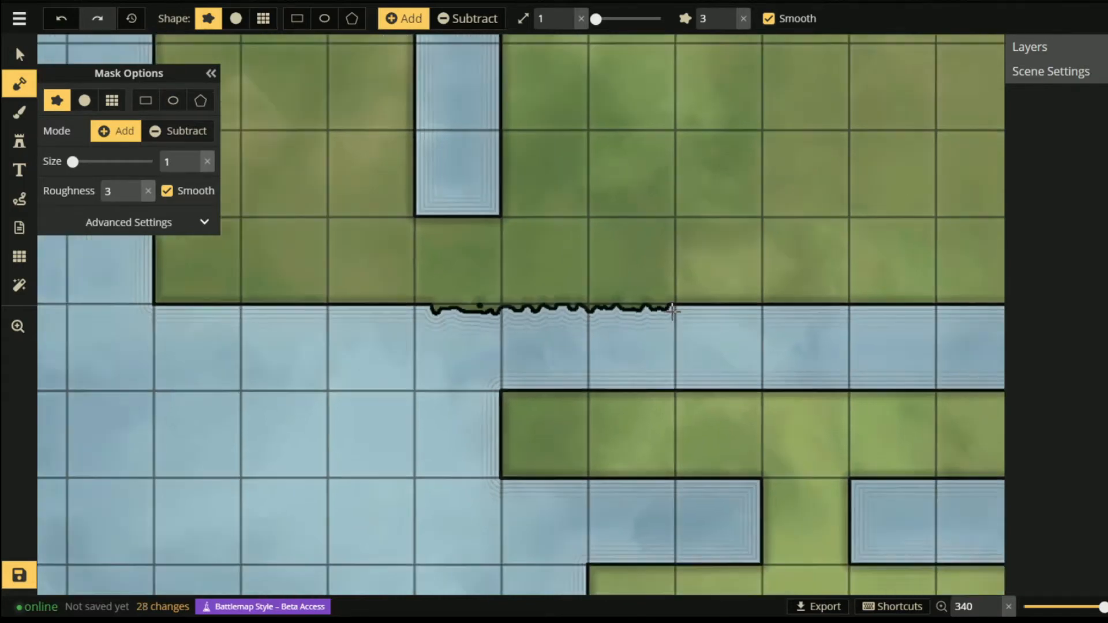
pyautogui.moveTo(727, 291); pyautogui.dragTo(590, 350)
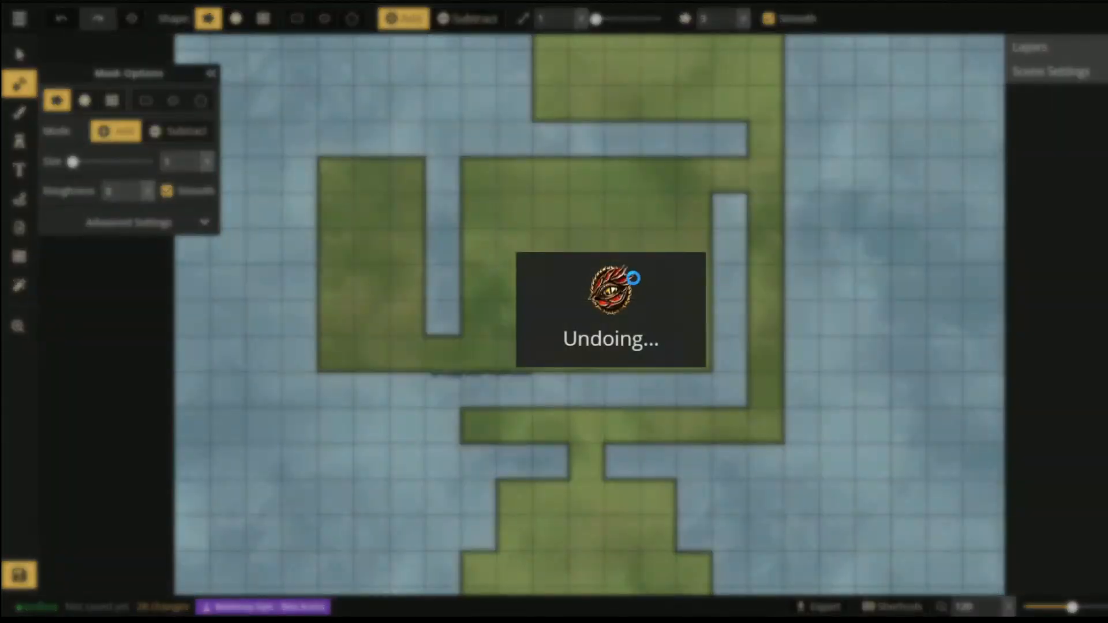
pyautogui.scroll(-1, 594, 241)
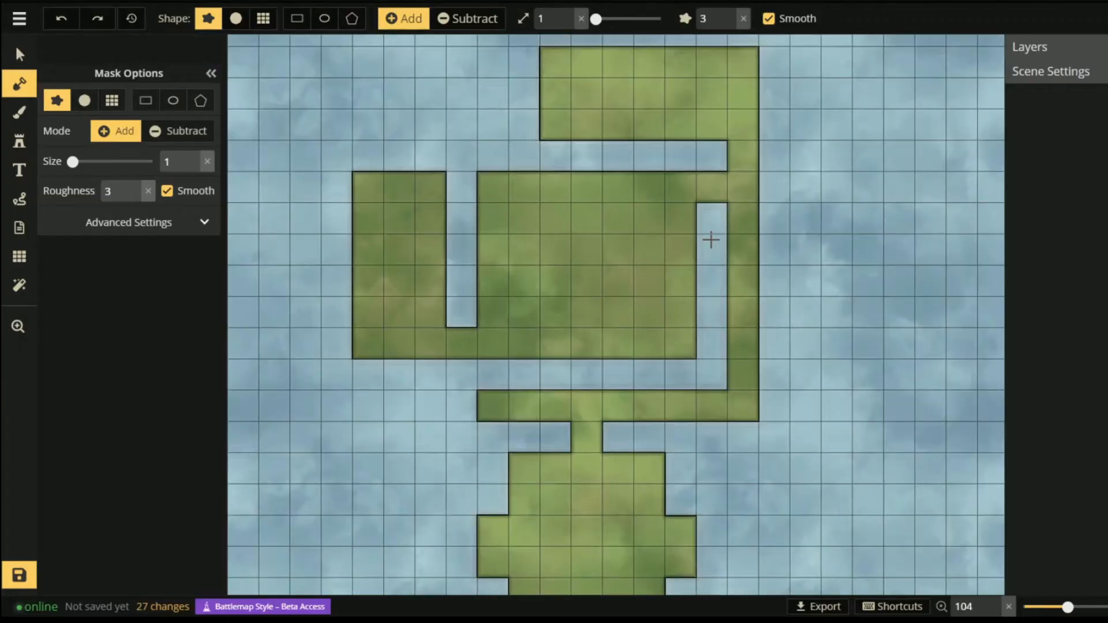
pyautogui.click(211, 73)
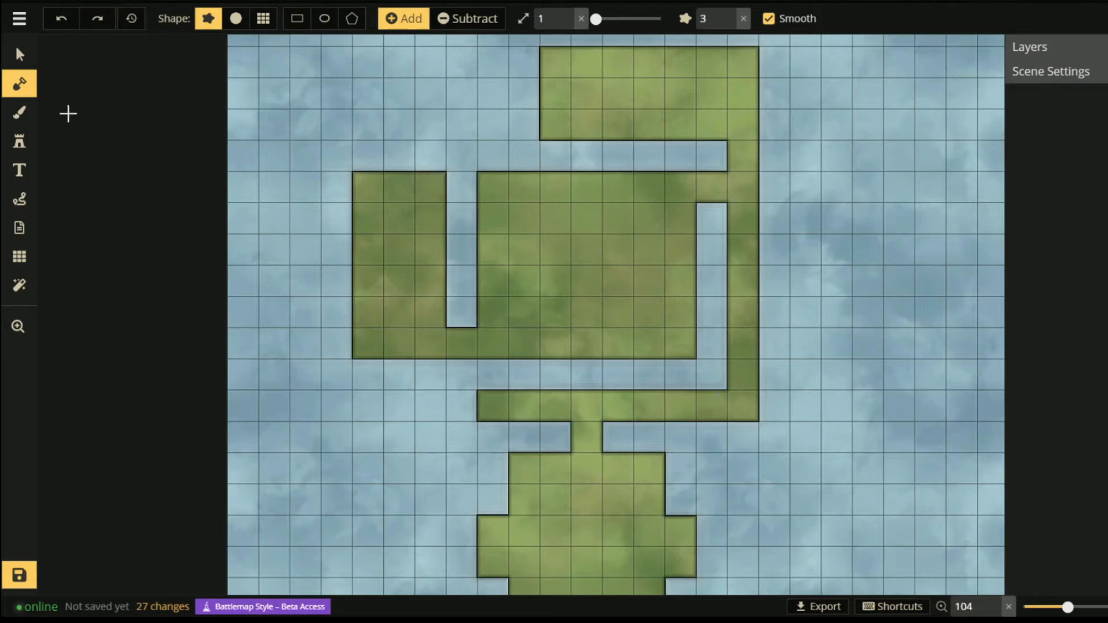
# - Pick the free Wooden Floor Rough Bright texture for the texture brush
pyautogui.click(19, 113)
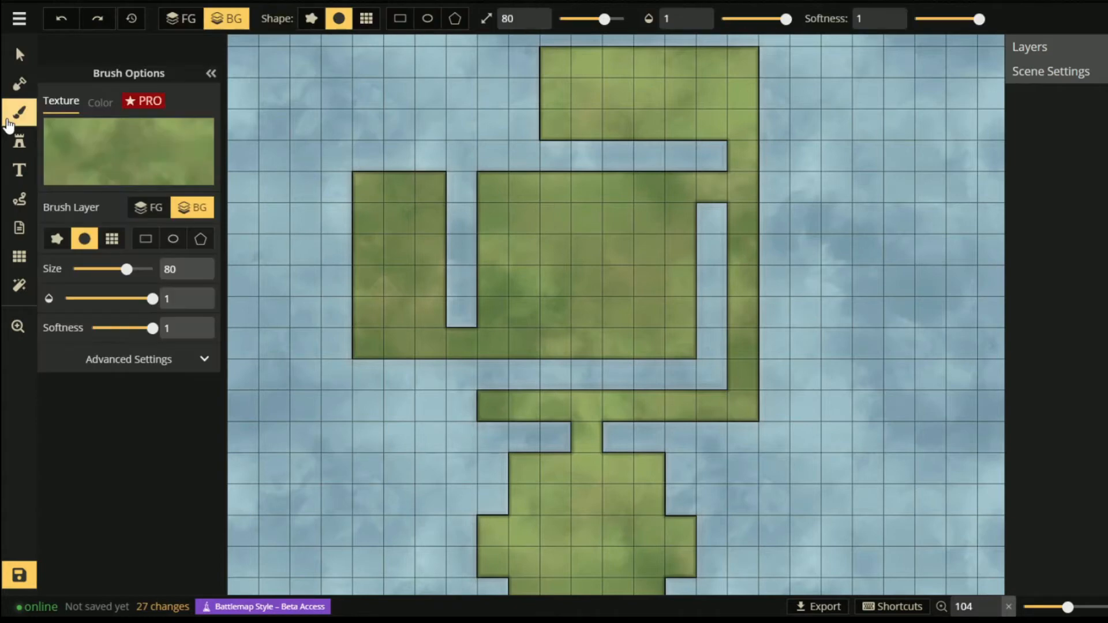
pyautogui.click(132, 157)
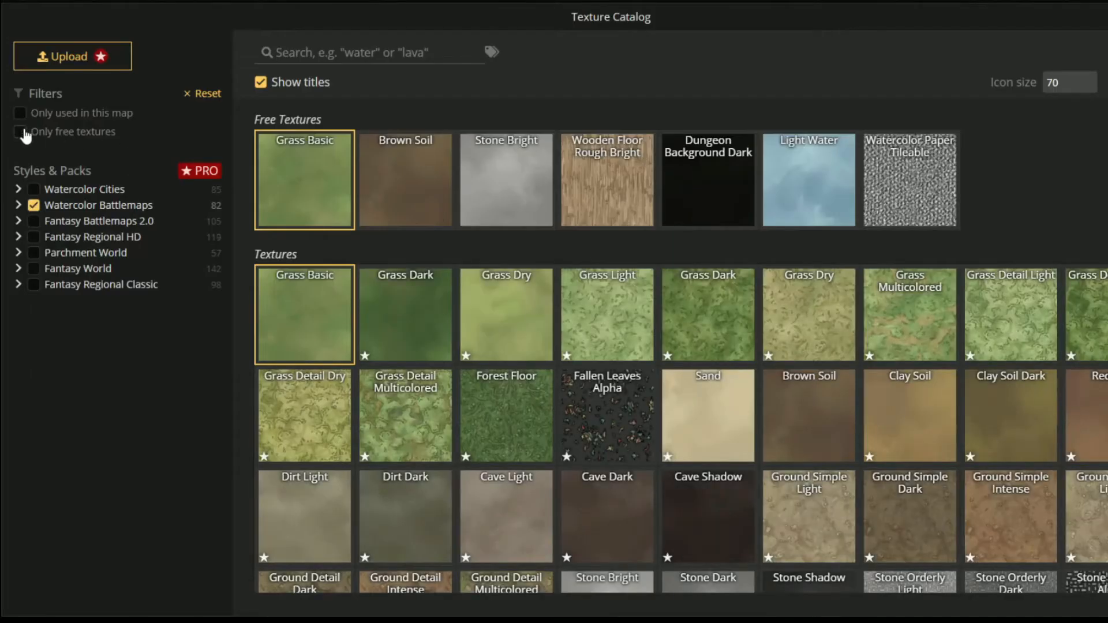
pyautogui.click(20, 132)
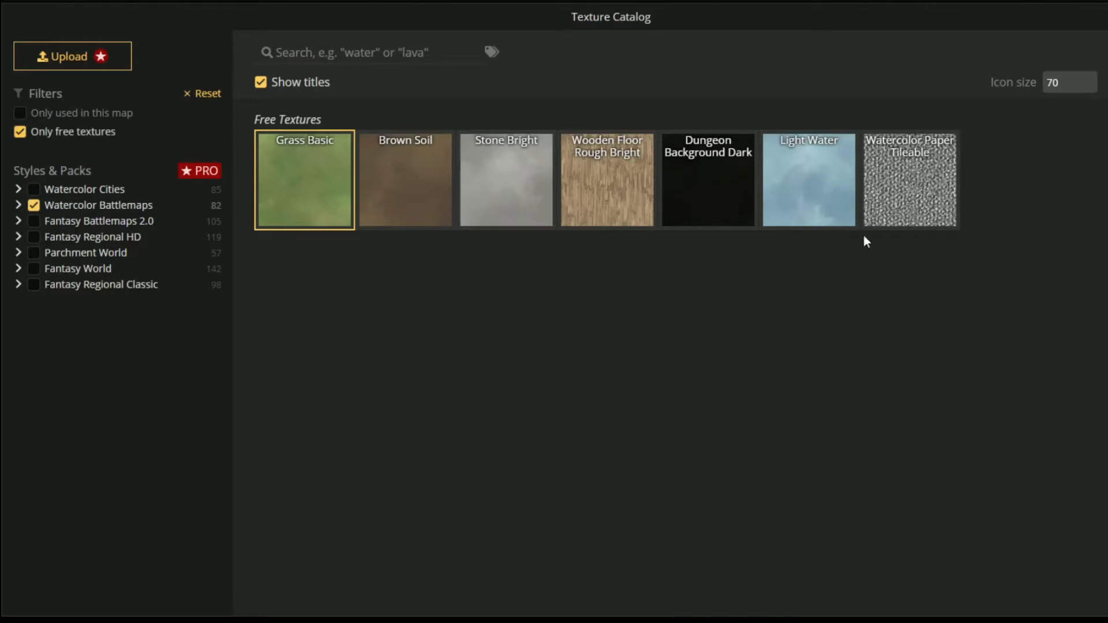
pyautogui.click(609, 204)
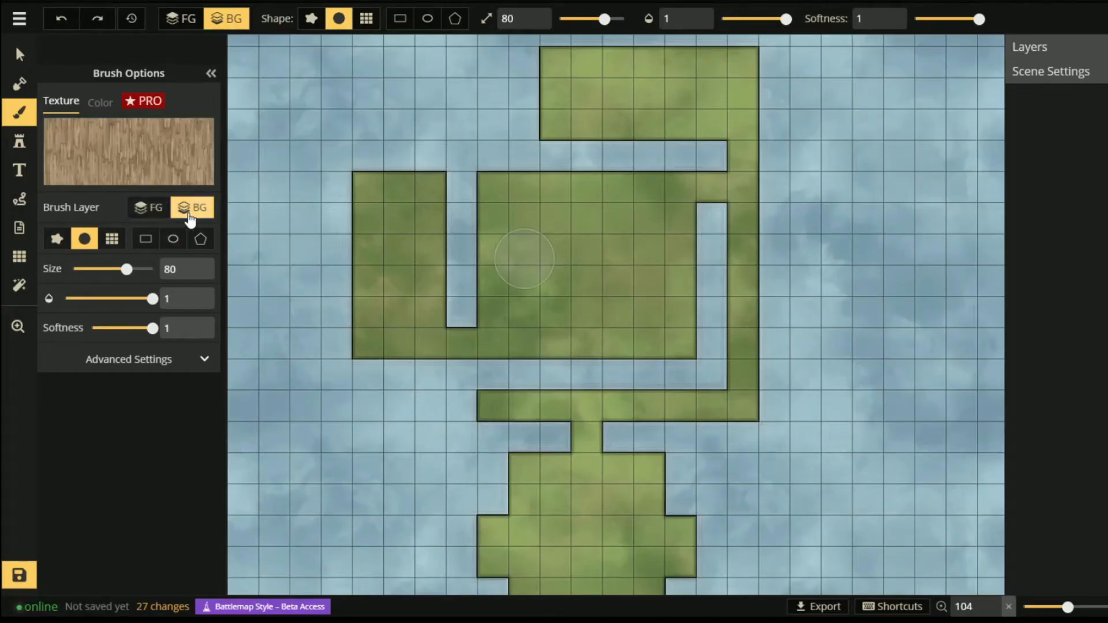
# - Fill the lower room with wood on the foreground in Grid Blocks, undoing test strokes
pyautogui.click(144, 216)
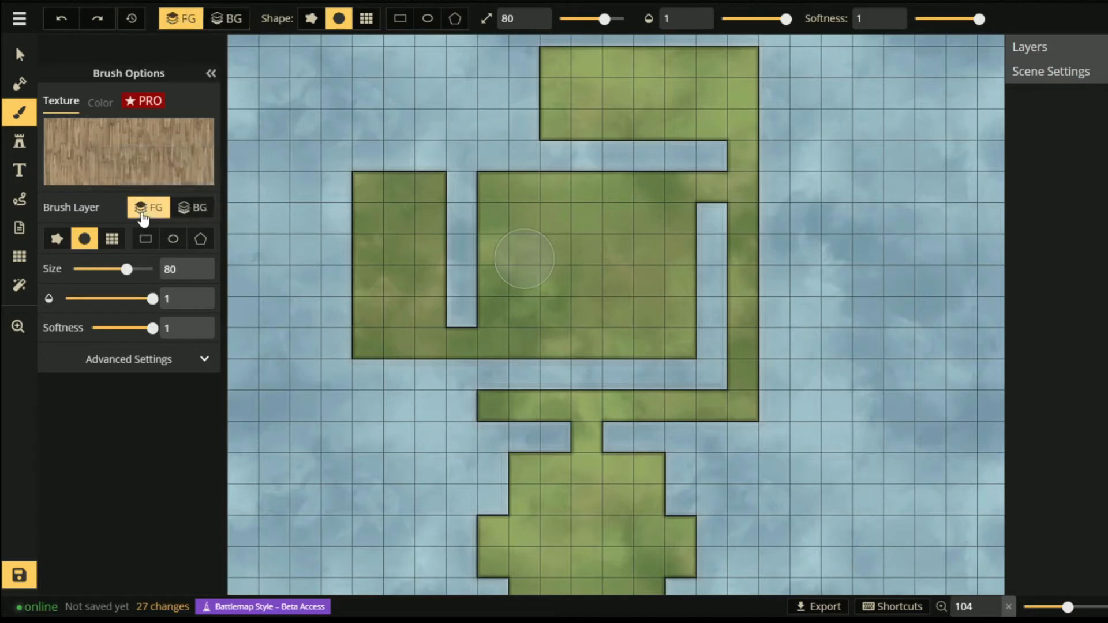
pyautogui.click(192, 208)
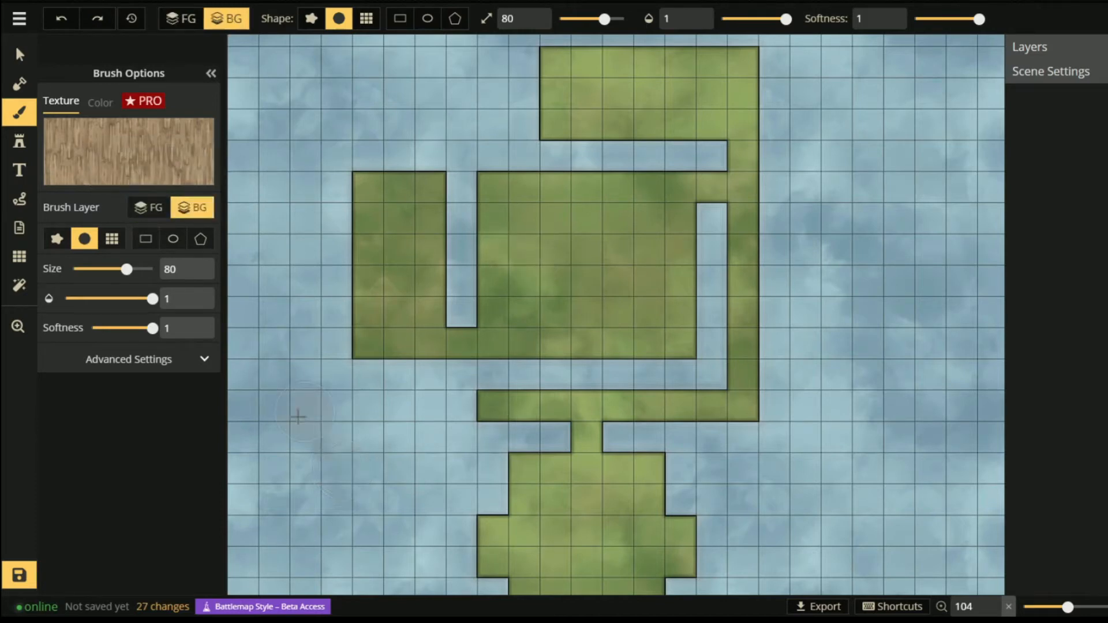
pyautogui.moveTo(296, 414); pyautogui.dragTo(344, 450)
pyautogui.hotkey('ctrl', 'z')
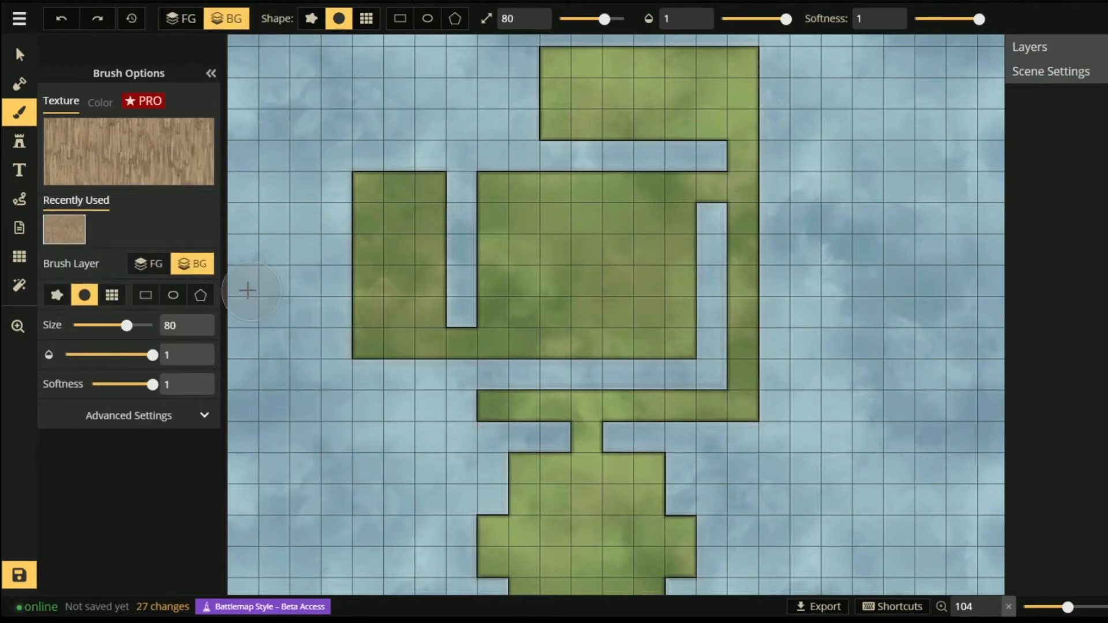
pyautogui.click(148, 263)
pyautogui.moveTo(561, 523); pyautogui.dragTo(585, 531)
pyautogui.hotkey('ctrl', 'z')
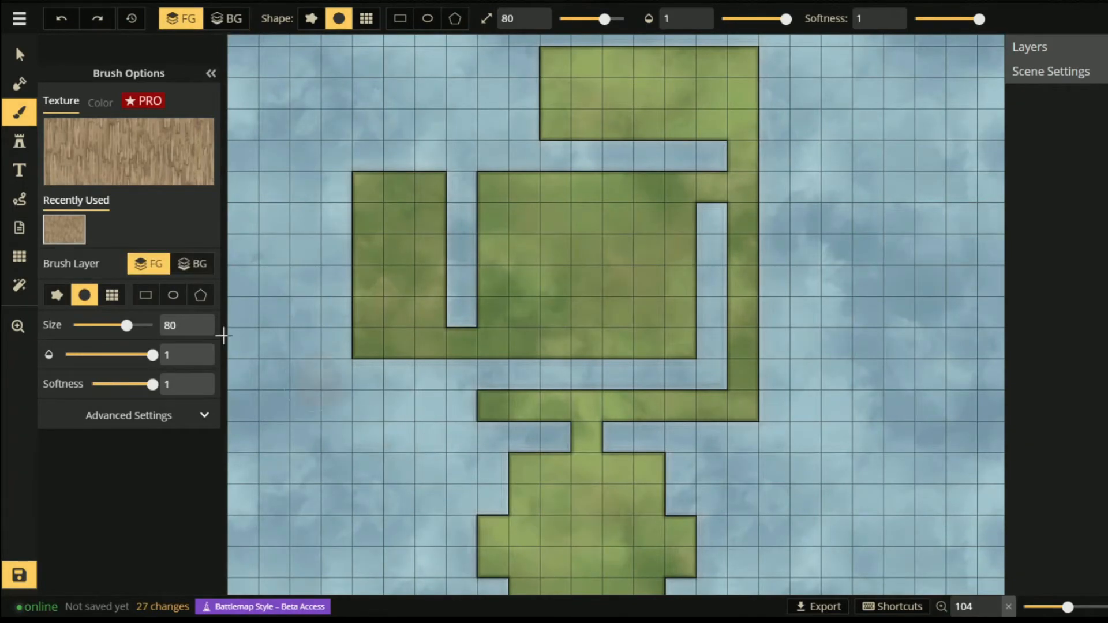
pyautogui.click(111, 296)
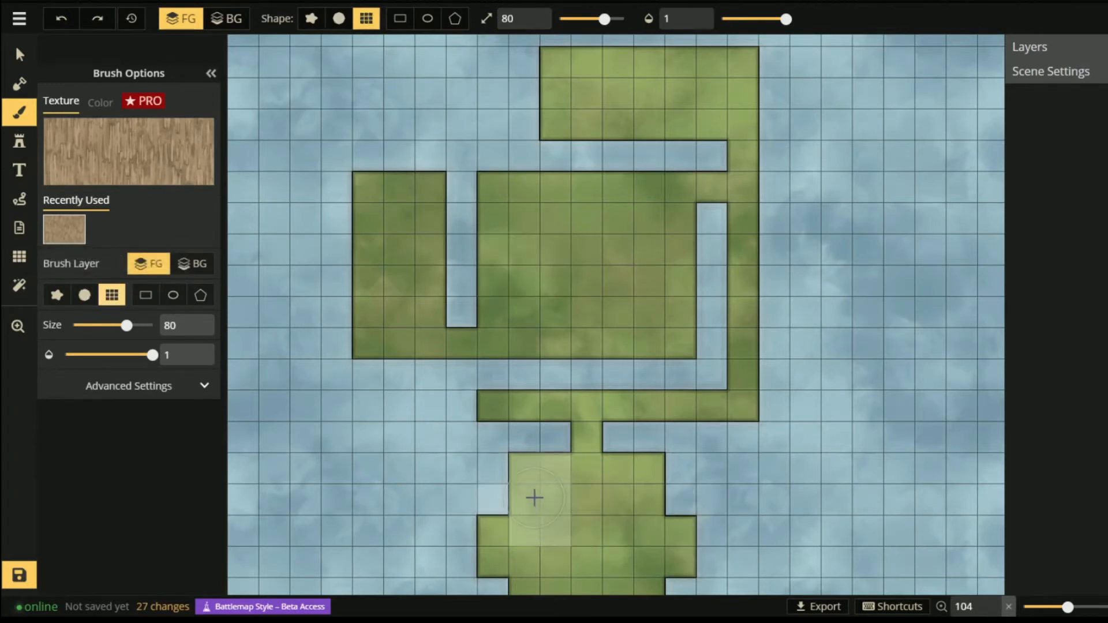
pyautogui.moveTo(534, 498)
pyautogui.mouseDown()
pyautogui.moveTo(660, 495)
pyautogui.moveTo(507, 513)
pyautogui.moveTo(666, 538)
pyautogui.moveTo(474, 578)
pyautogui.moveTo(664, 578)
pyautogui.mouseUp()
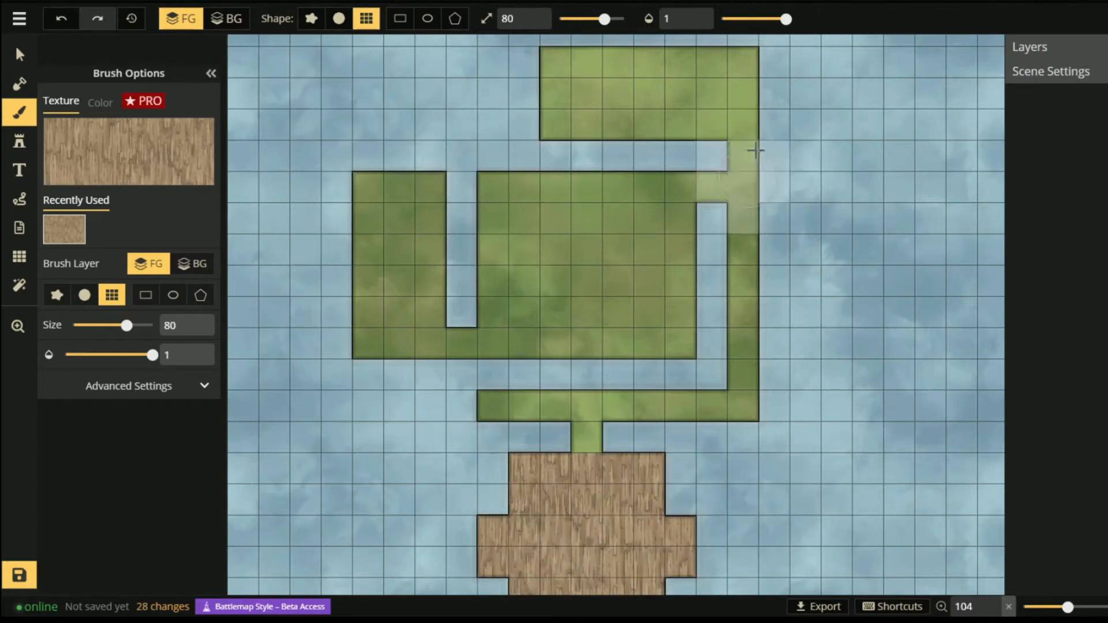
# - Paint the upper rooms and corridors with the grey Stone Bright texture
pyautogui.press('f')
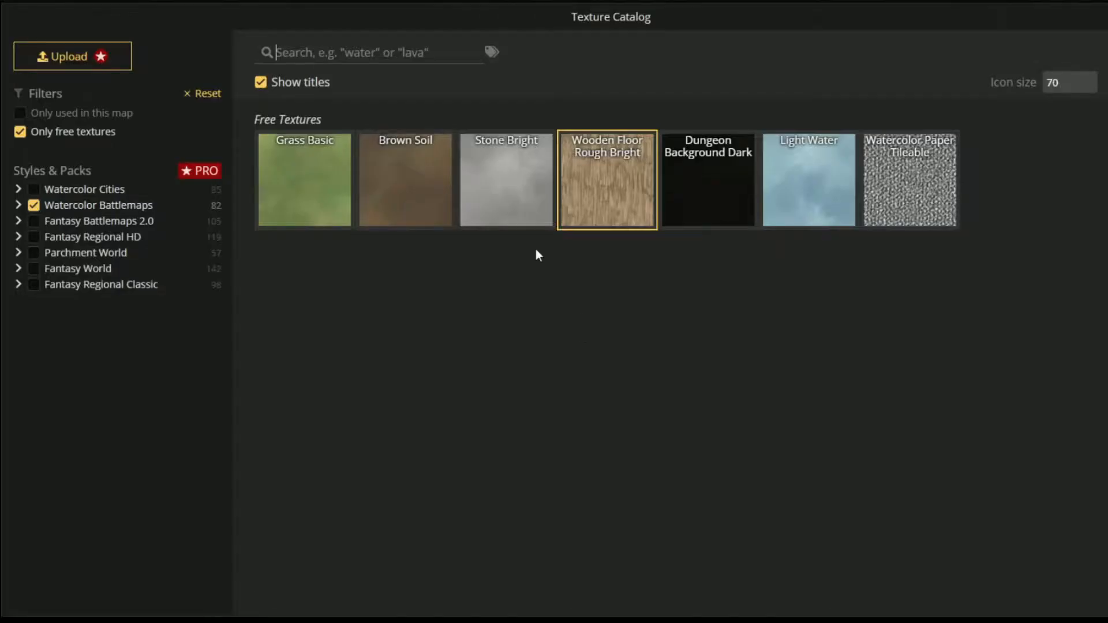
pyautogui.click(504, 182)
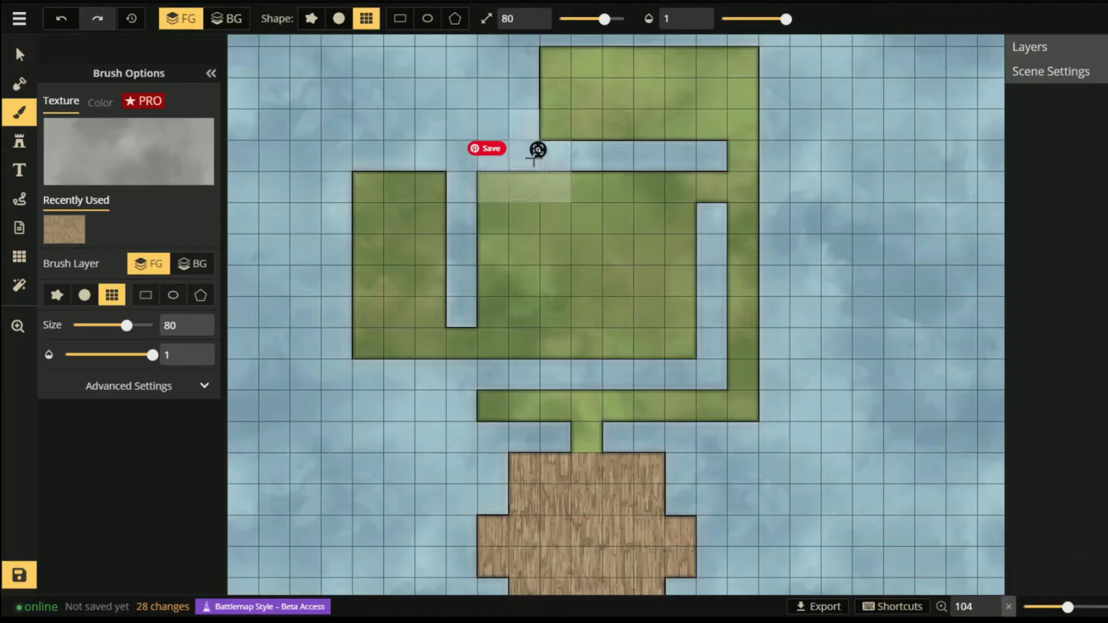
pyautogui.moveTo(504, 394)
pyautogui.mouseDown()
pyautogui.moveTo(712, 396)
pyautogui.moveTo(737, 260)
pyautogui.moveTo(728, 92)
pyautogui.moveTo(532, 111)
pyautogui.moveTo(668, 287)
pyautogui.moveTo(497, 288)
pyautogui.moveTo(396, 320)
pyautogui.moveTo(372, 341)
pyautogui.mouseUp()
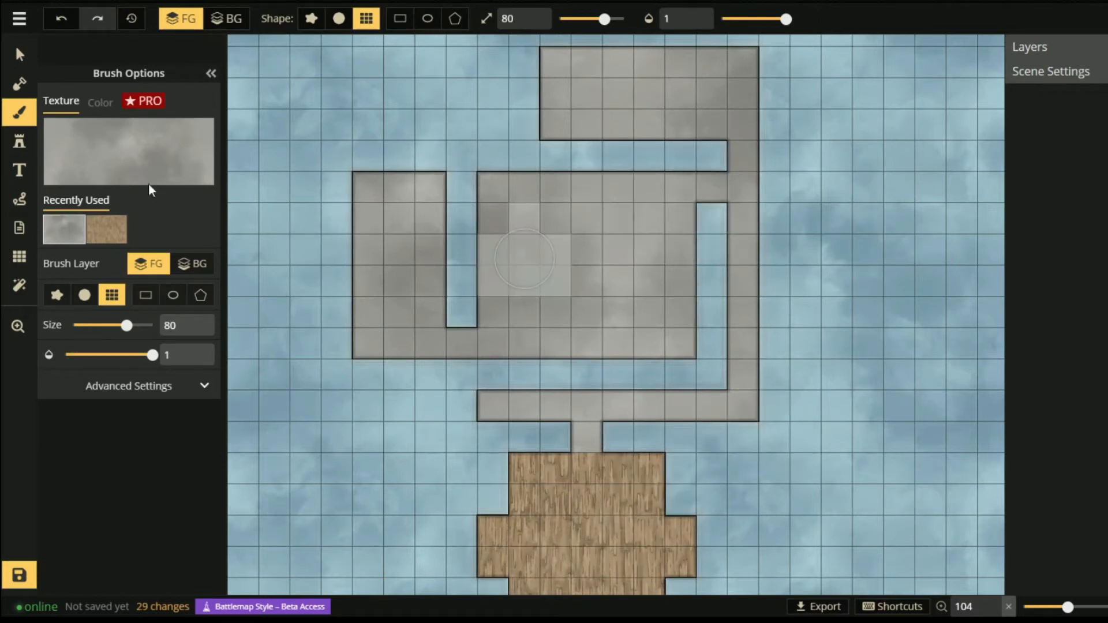
pyautogui.click(85, 154)
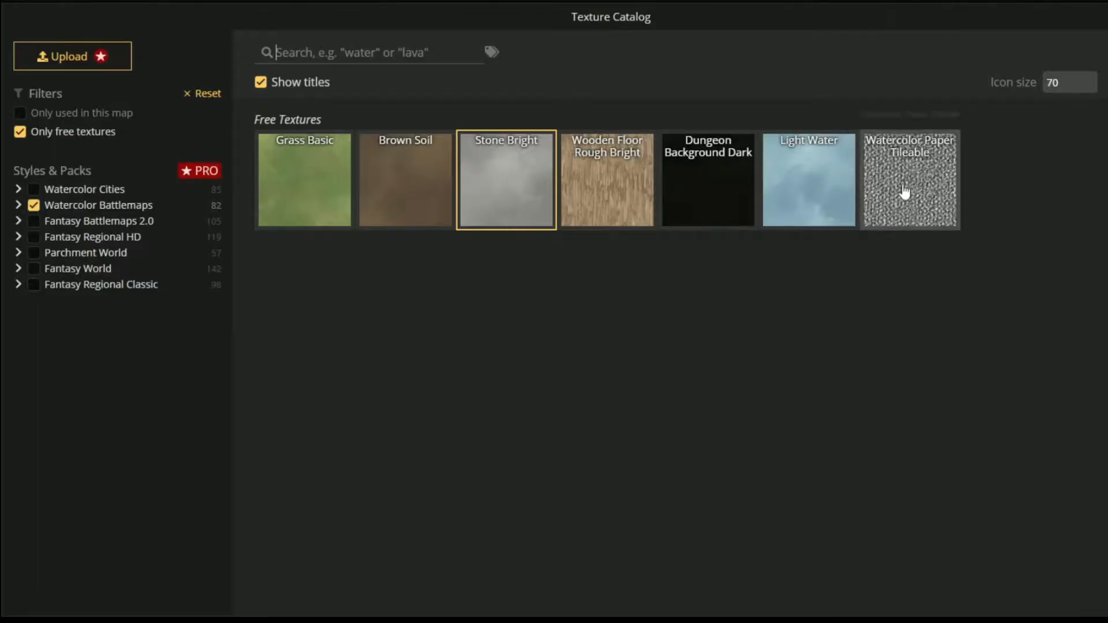
# - Dab Dungeon Background Dark at 0.1 opacity with a rough brush over the stone areas
pyautogui.click(721, 184)
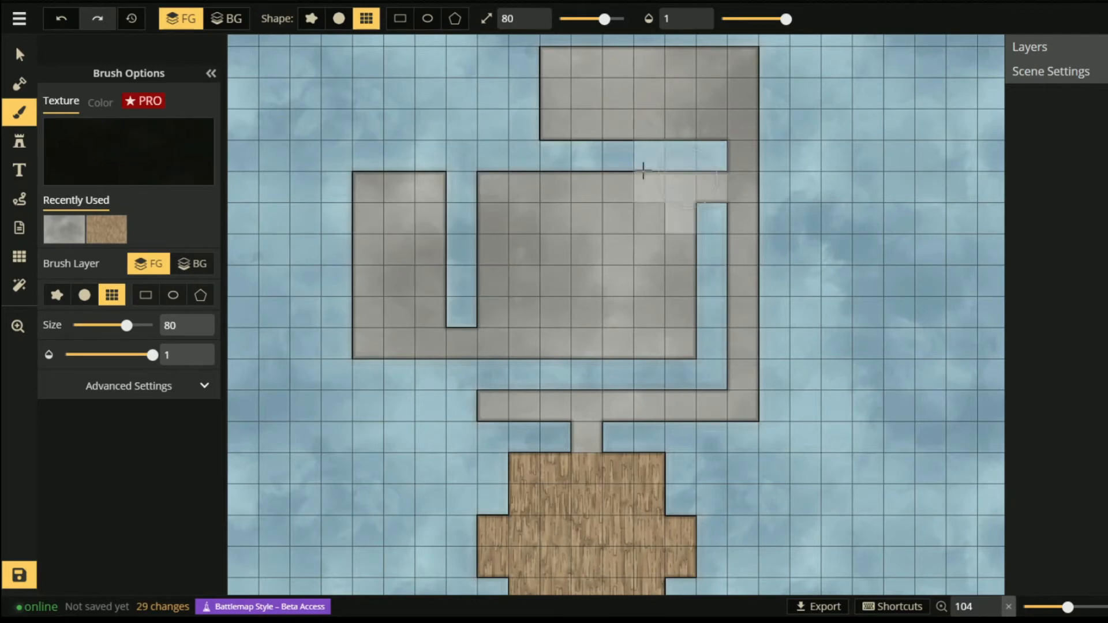
pyautogui.moveTo(146, 356); pyautogui.dragTo(71, 355)
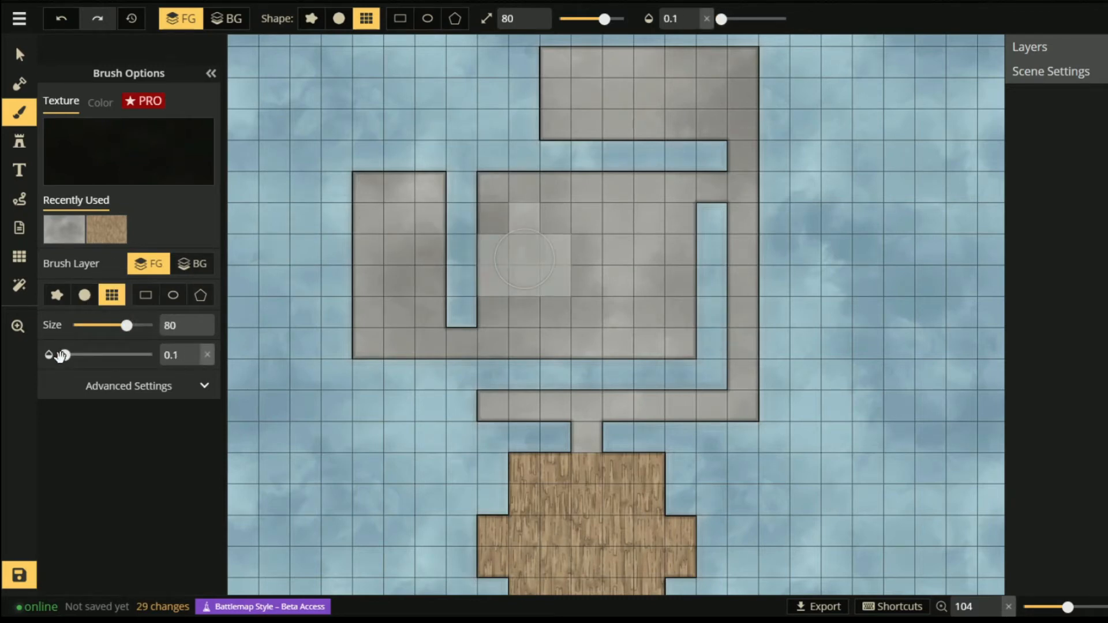
pyautogui.click(53, 303)
pyautogui.scroll(-2, 348, 329)
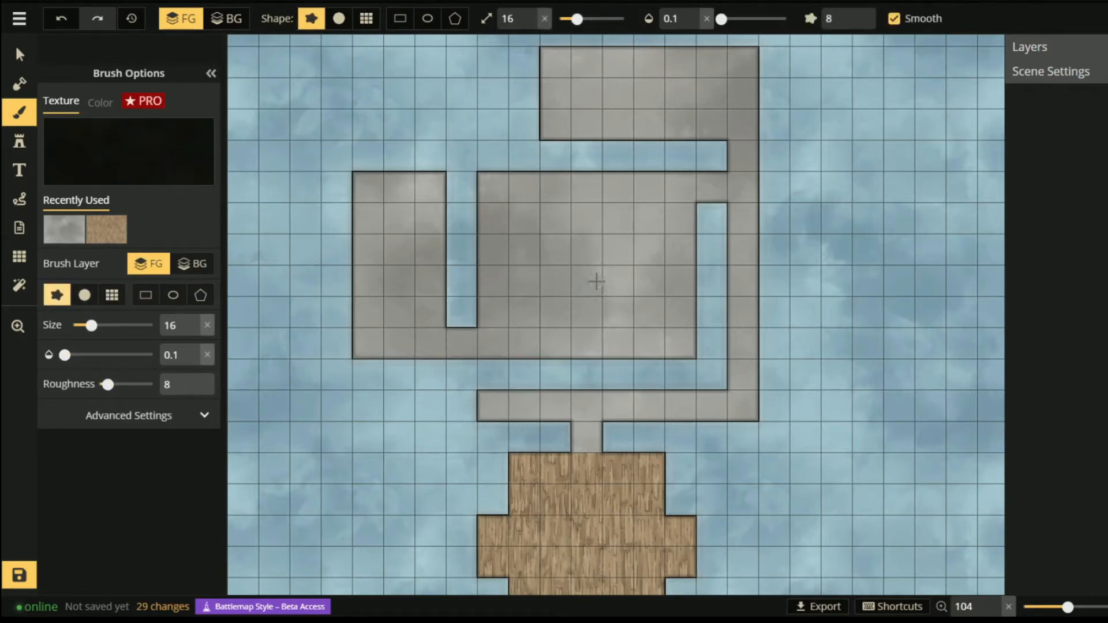
pyautogui.moveTo(520, 408); pyautogui.dragTo(584, 411)
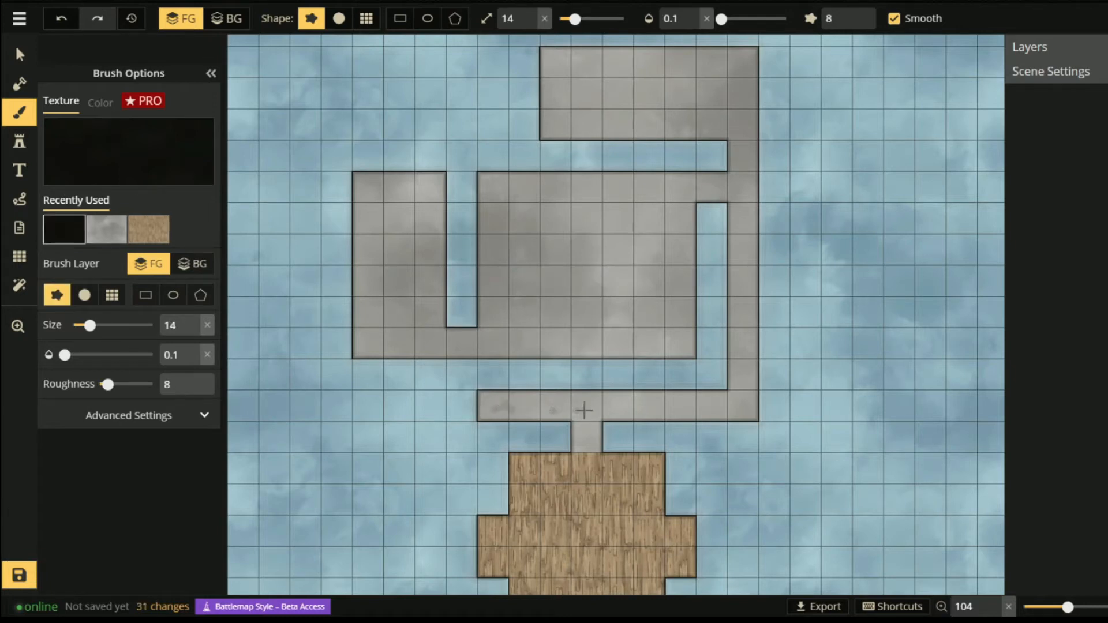
pyautogui.moveTo(737, 288)
pyautogui.mouseDown()
pyautogui.moveTo(729, 87)
pyautogui.moveTo(620, 121)
pyautogui.moveTo(552, 105)
pyautogui.moveTo(504, 220)
pyautogui.moveTo(543, 342)
pyautogui.moveTo(622, 185)
pyautogui.moveTo(682, 281)
pyautogui.moveTo(466, 320)
pyautogui.moveTo(399, 290)
pyautogui.moveTo(436, 197)
pyautogui.moveTo(598, 416)
pyautogui.mouseUp()
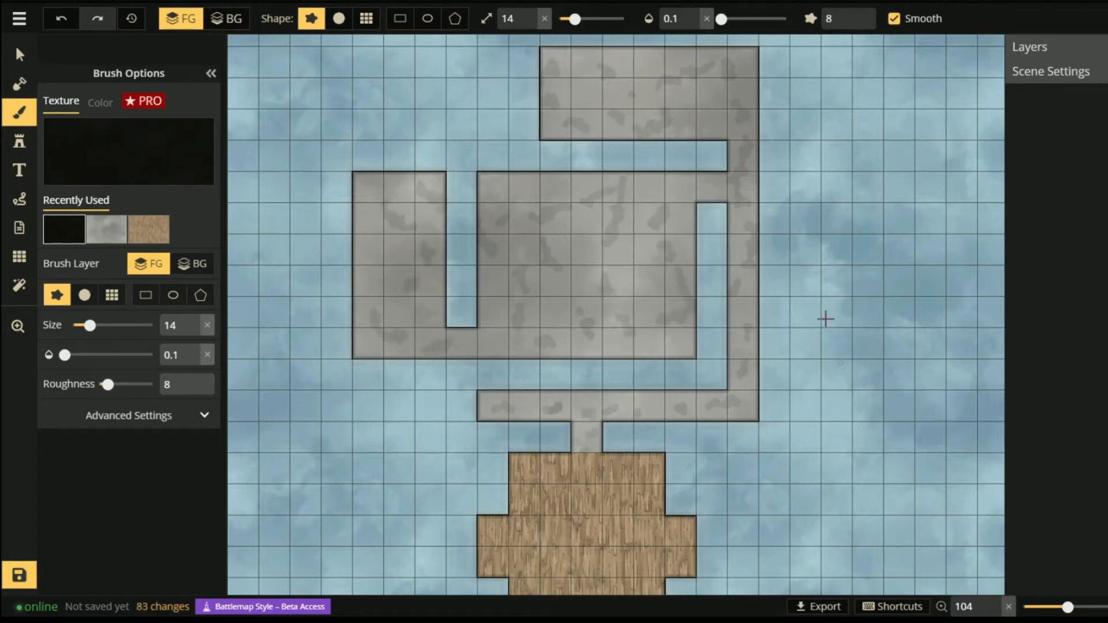
pyautogui.click(211, 74)
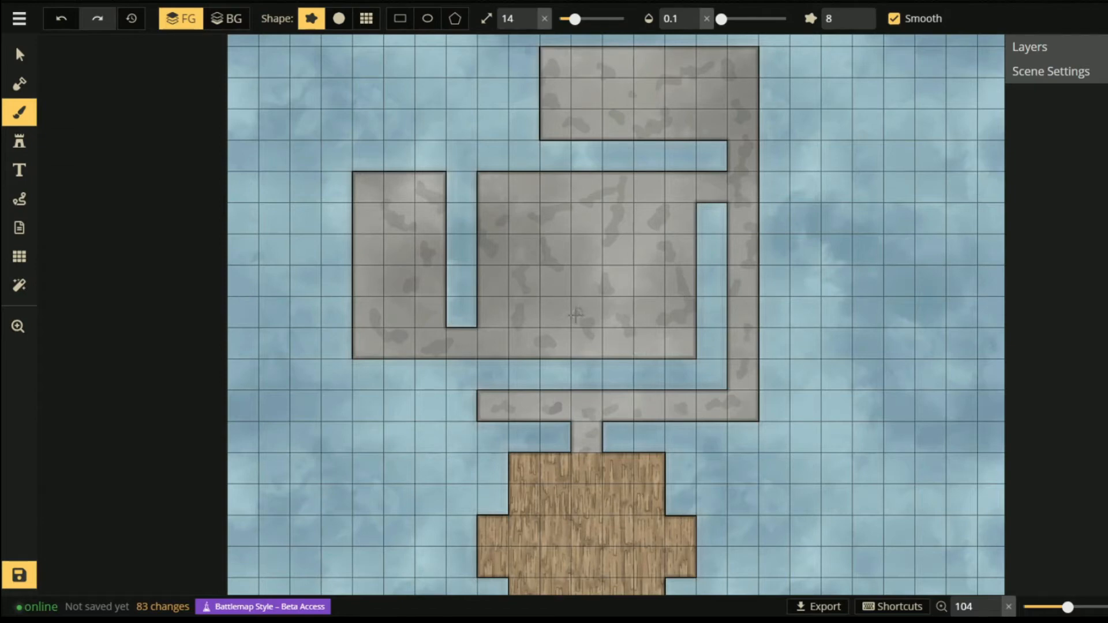
pyautogui.scroll(1, 622, 341)
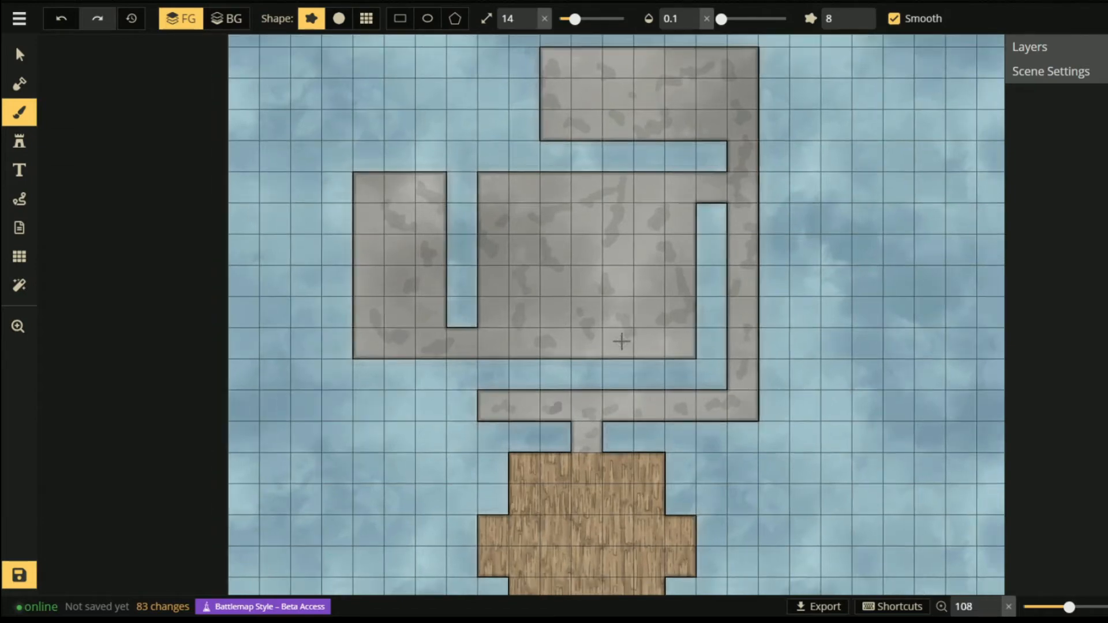
# - Place a small Stone Walls stamp at size 60 beside the lower corridor's west end
pyautogui.click(17, 144)
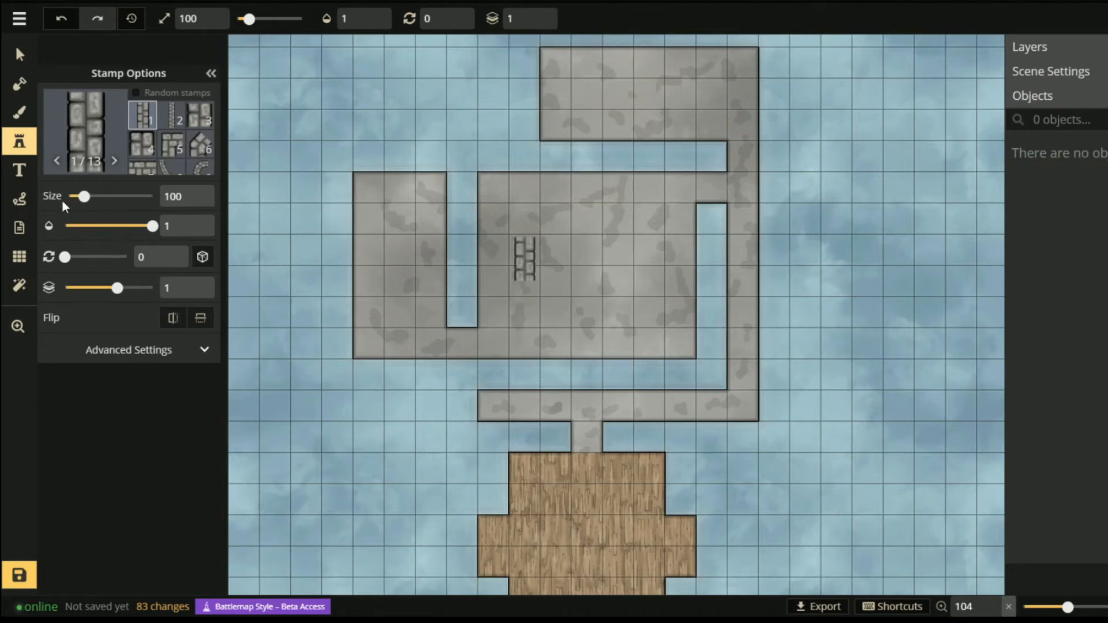
pyautogui.press('s')
pyautogui.press('s')
pyautogui.scroll(-12, 337, 202)
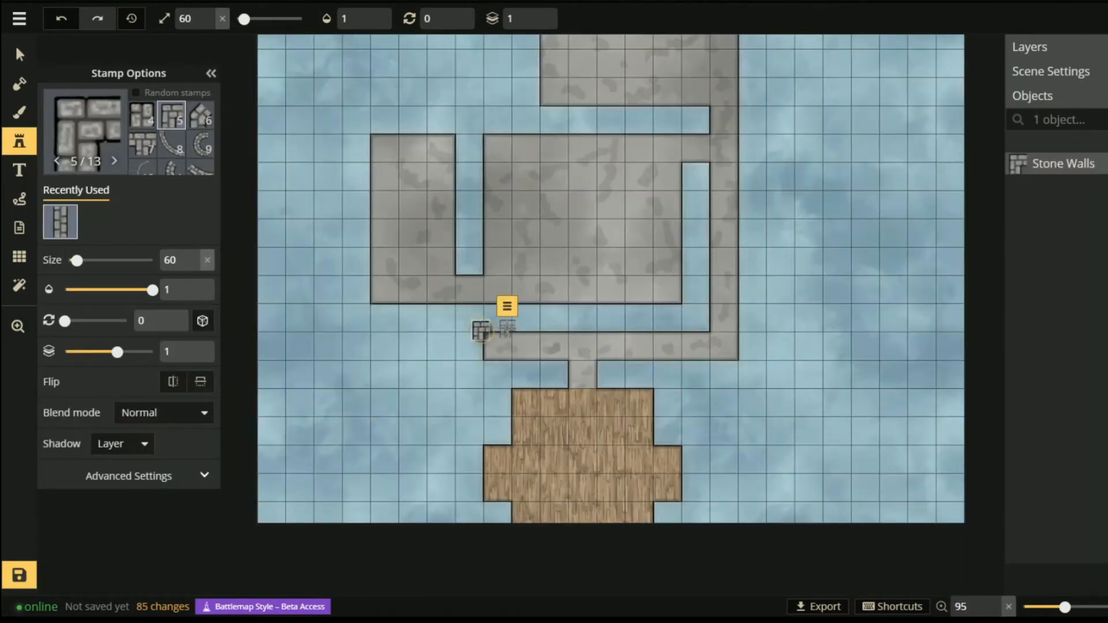
# - Place rotated stone wall corner pieces at the lower room corners and doorway edges
pyautogui.scroll(10, 481, 330)
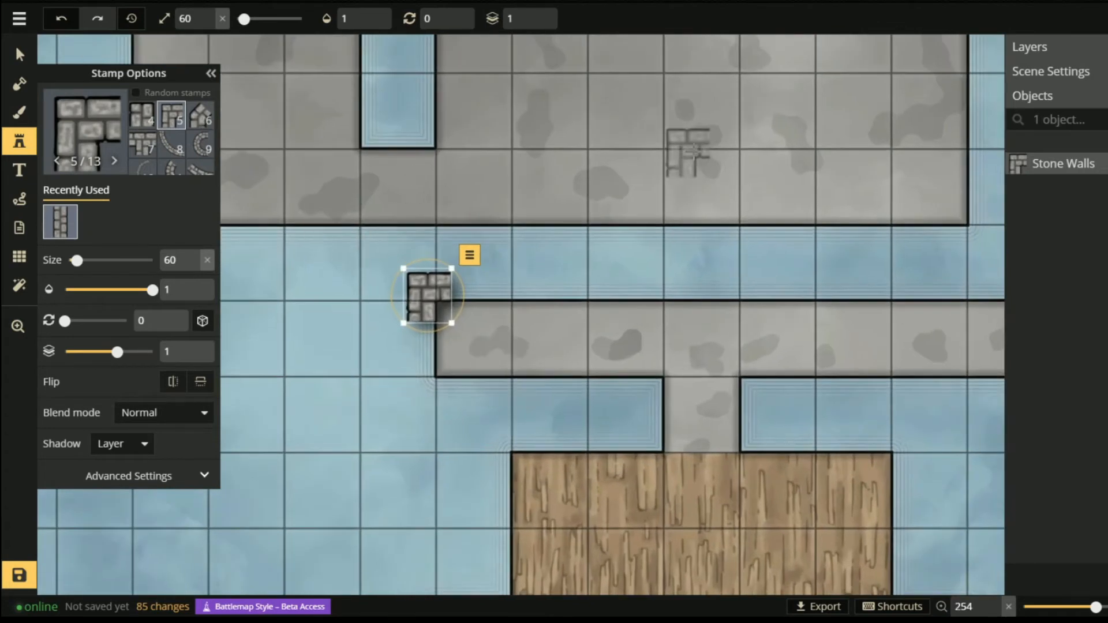
pyautogui.press('Escape')
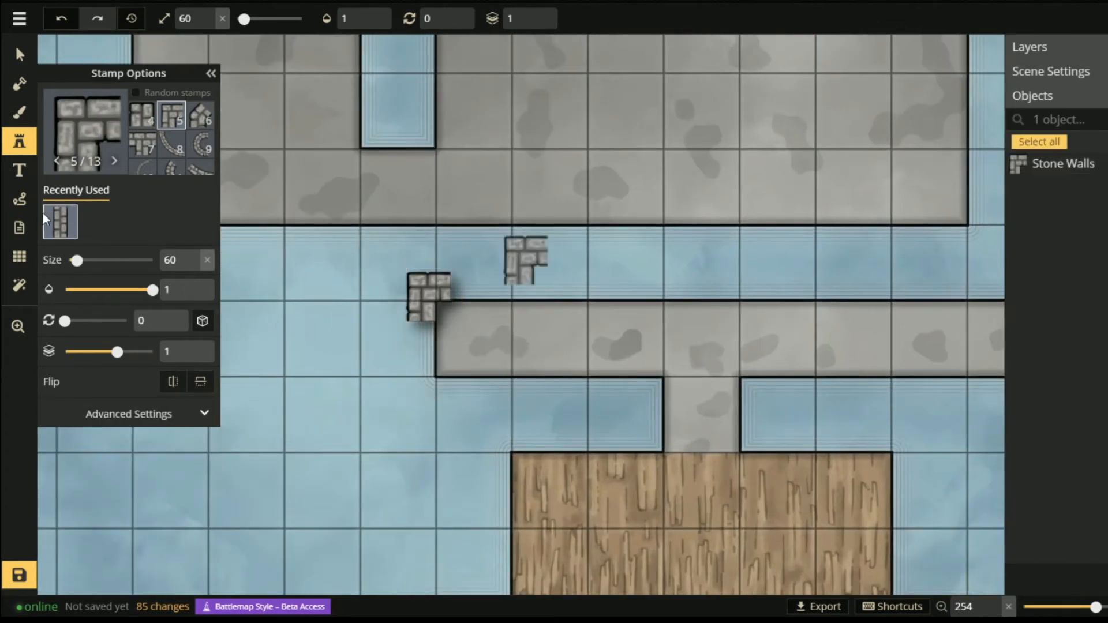
pyautogui.scroll(-3, 429, 386)
pyautogui.scroll(-1, 428, 386)
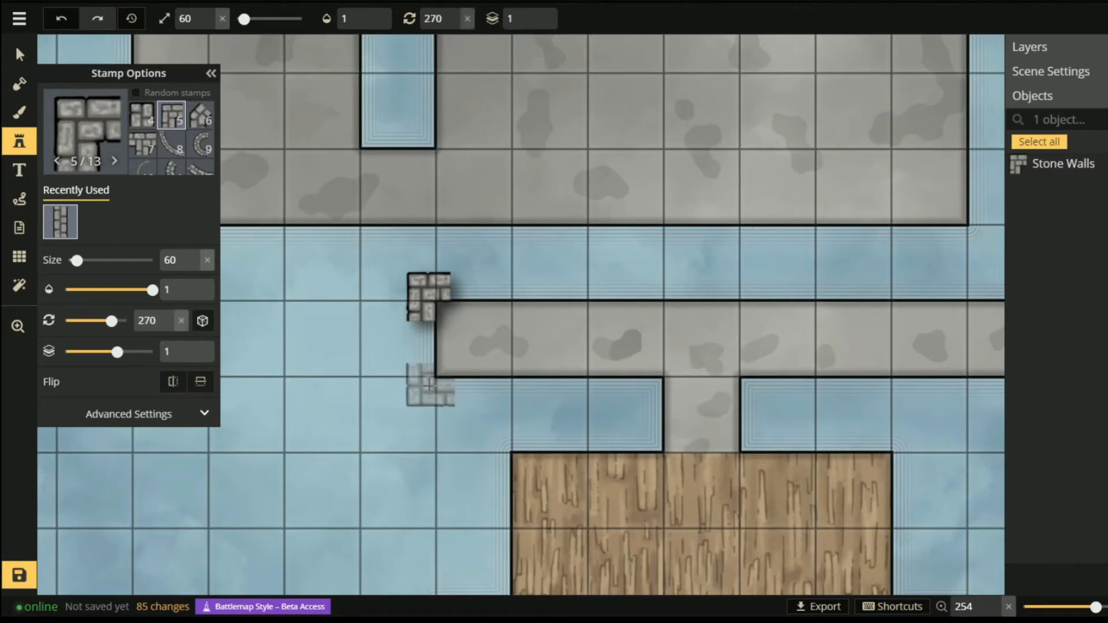
pyautogui.click(430, 385)
pyautogui.scroll(-4, 639, 398)
pyautogui.click(639, 398)
pyautogui.scroll(2, 641, 429)
pyautogui.click(641, 428)
pyautogui.click(762, 401)
pyautogui.click(765, 428)
pyautogui.scroll(-3, 580, 377)
pyautogui.click(912, 300)
pyautogui.click(990, 379)
# - Add wall corners to the remaining room corners, including the left room's top-left
pyautogui.moveTo(917, 231); pyautogui.dragTo(688, 542)
pyautogui.click(680, 306)
pyautogui.click(657, 306)
pyautogui.moveTo(657, 307); pyautogui.dragTo(680, 163)
pyautogui.click(669, 437)
pyautogui.moveTo(670, 436); pyautogui.dragTo(992, 445)
pyautogui.click(354, 448)
pyautogui.scroll(3, 351, 96)
pyautogui.click(352, 96)
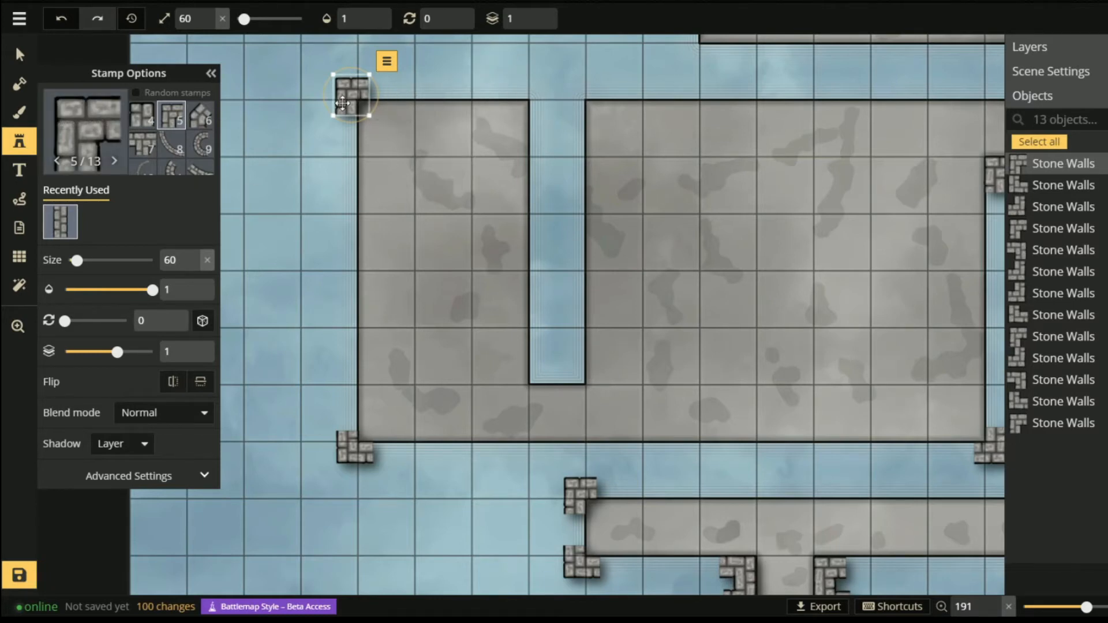
pyautogui.press('Up')
pyautogui.press('Up')
pyautogui.press('Down')
pyautogui.press('Down')
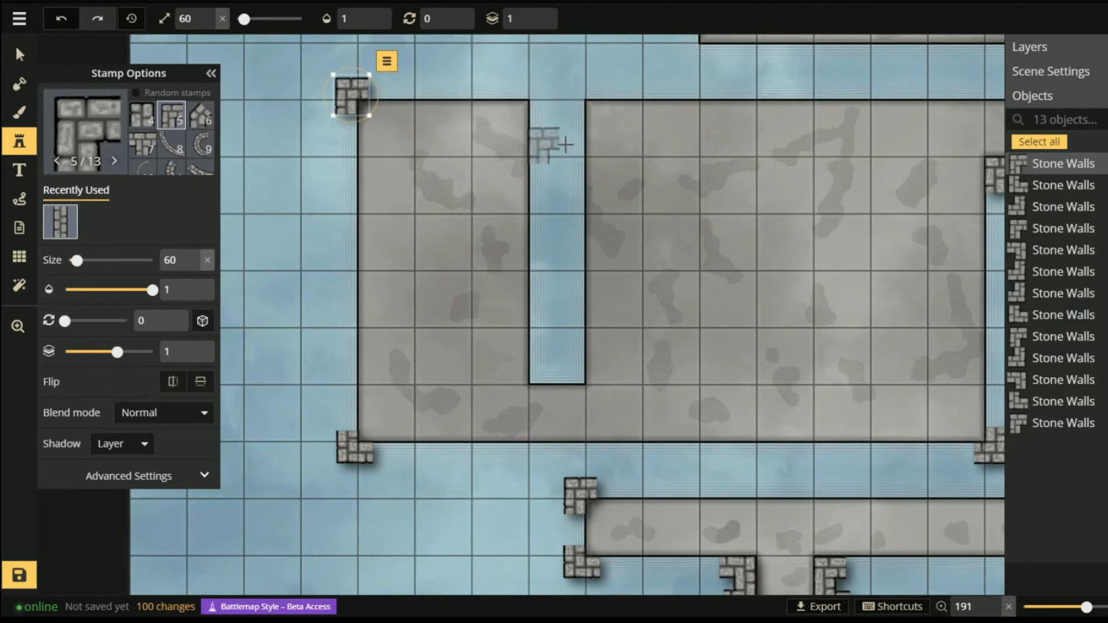
# - Put three corner pieces around the water channel, then select the straight stone wall stamp
pyautogui.click(74, 224)
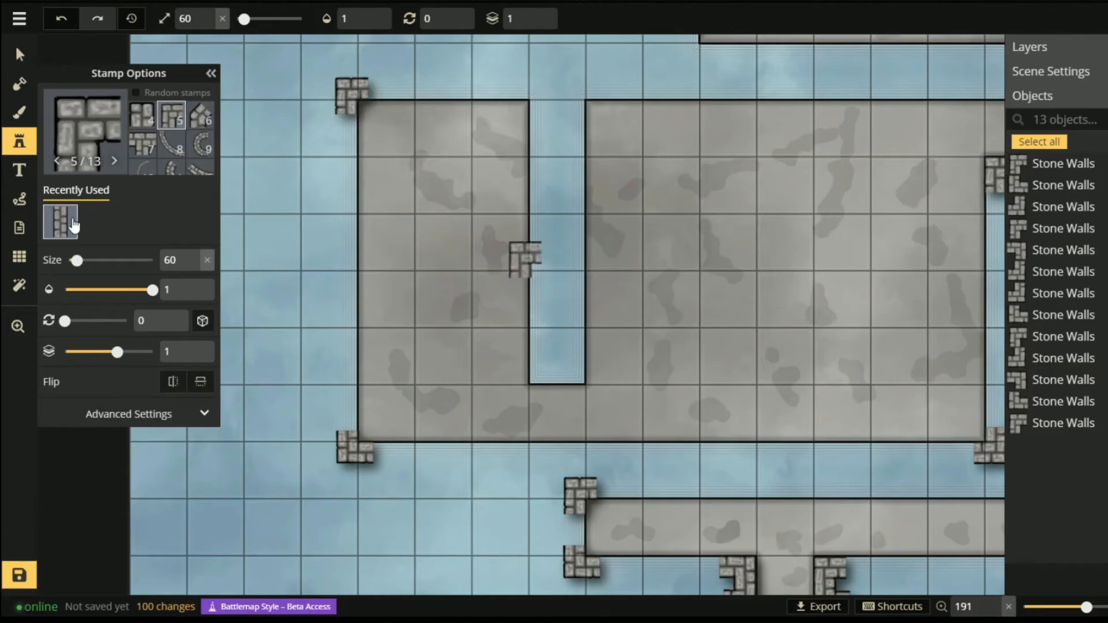
pyautogui.click(532, 95)
pyautogui.click(548, 368)
pyautogui.click(568, 367)
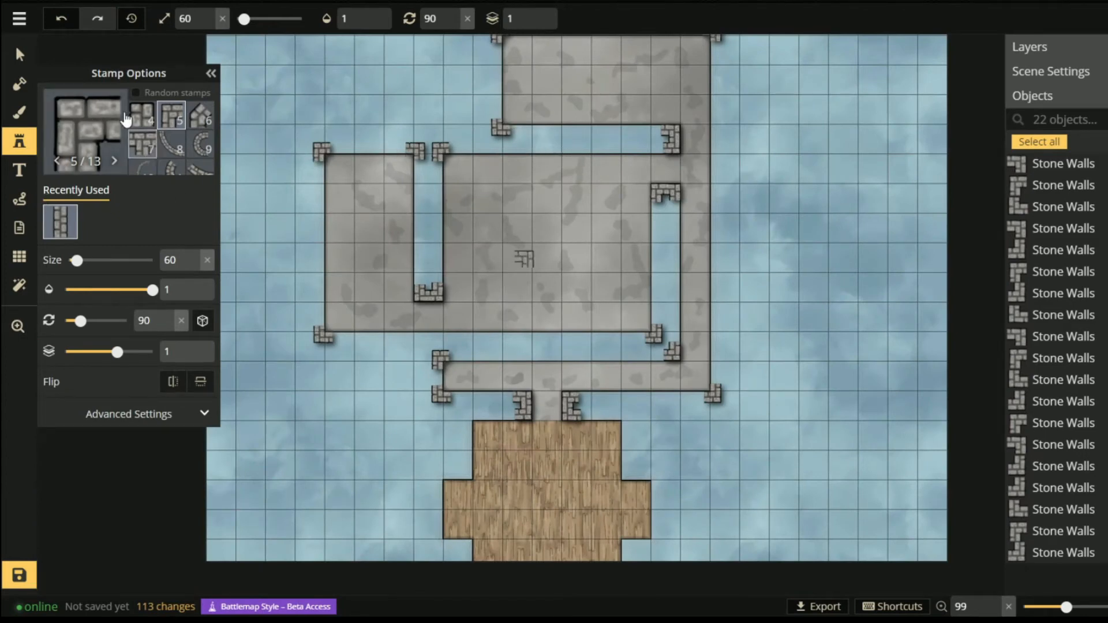
pyautogui.scroll(1, 161, 146)
pyautogui.click(174, 126)
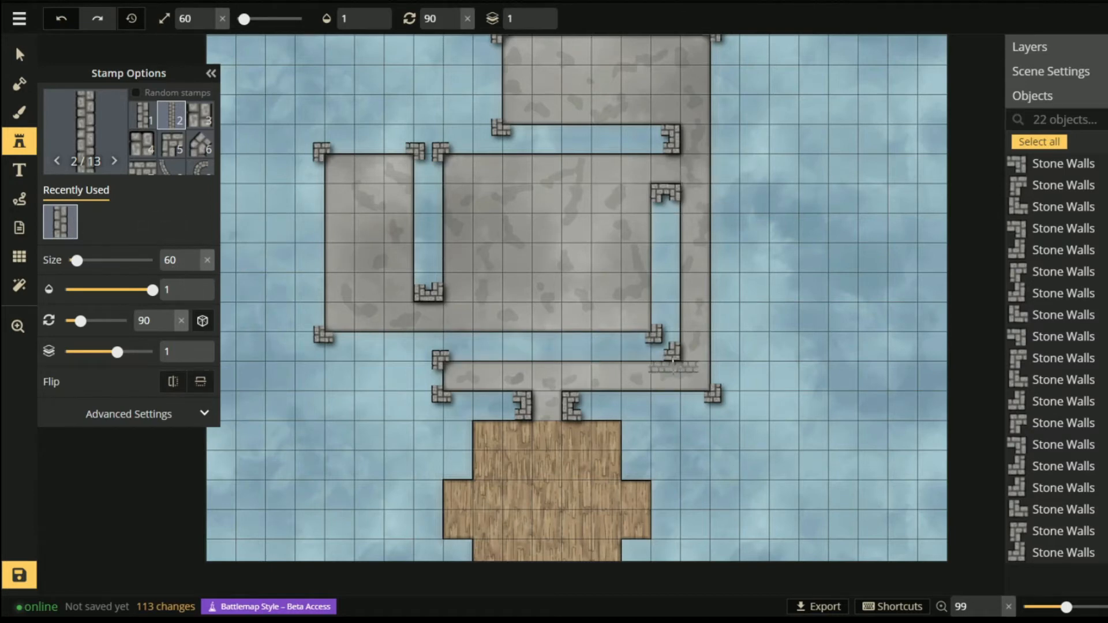
# - Lay a straight stone wall along the lower room's top edge and move it down a layer
pyautogui.scroll(5, 635, 362)
pyautogui.press('space')
pyautogui.moveTo(611, 344); pyautogui.dragTo(681, 343)
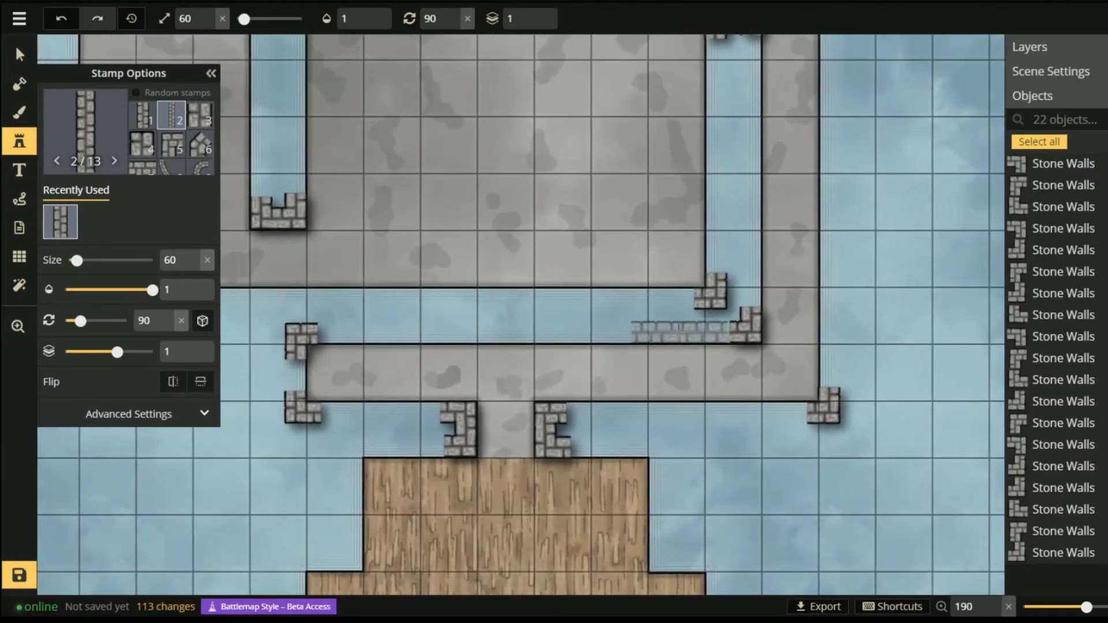
pyautogui.moveTo(673, 328); pyautogui.dragTo(343, 328)
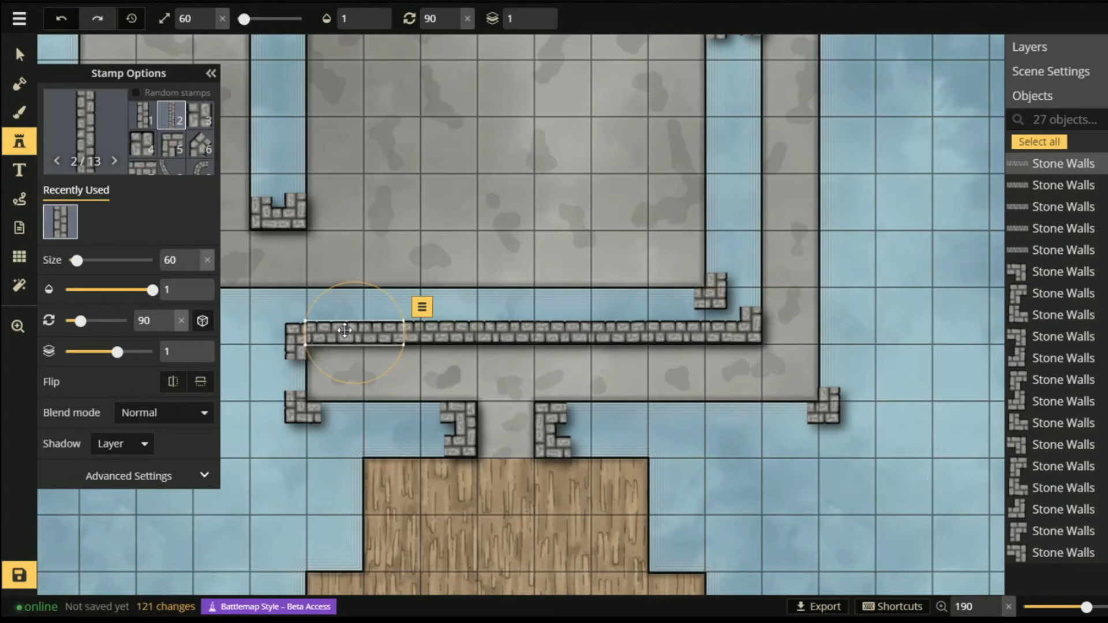
pyautogui.click(422, 307)
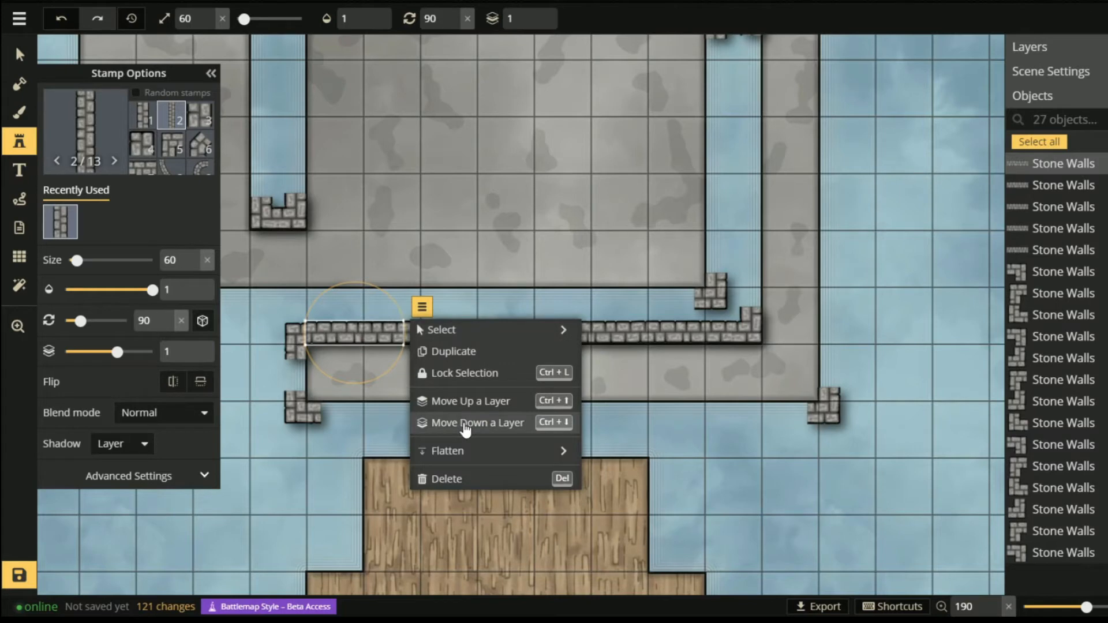
pyautogui.click(464, 424)
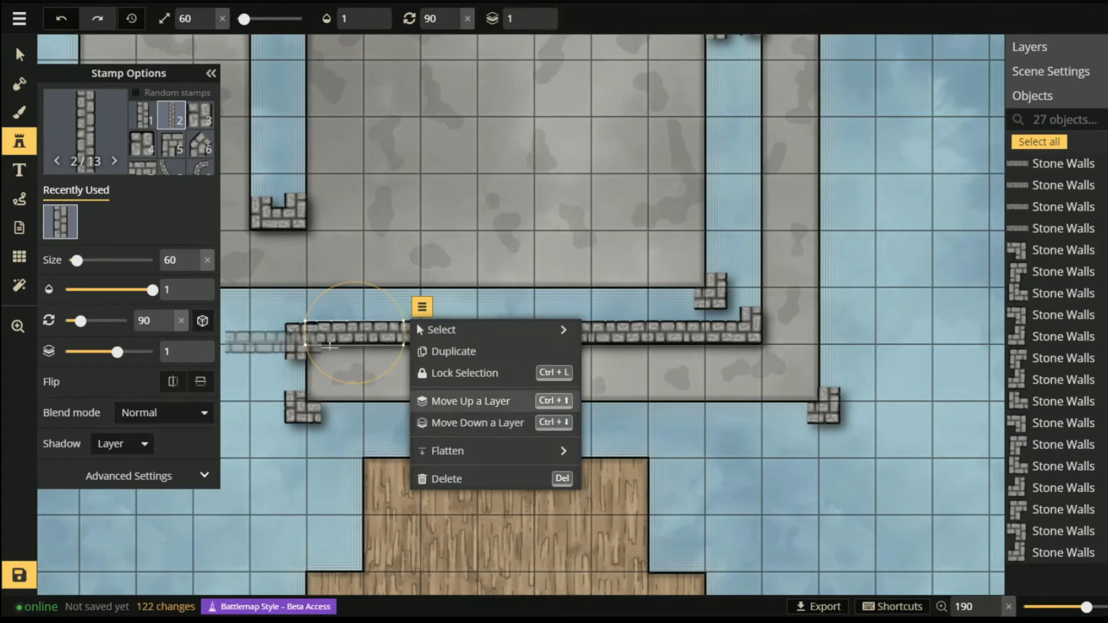
# - With the Select tool, pick out the two overlapping horizontal wall pieces
pyautogui.click(20, 55)
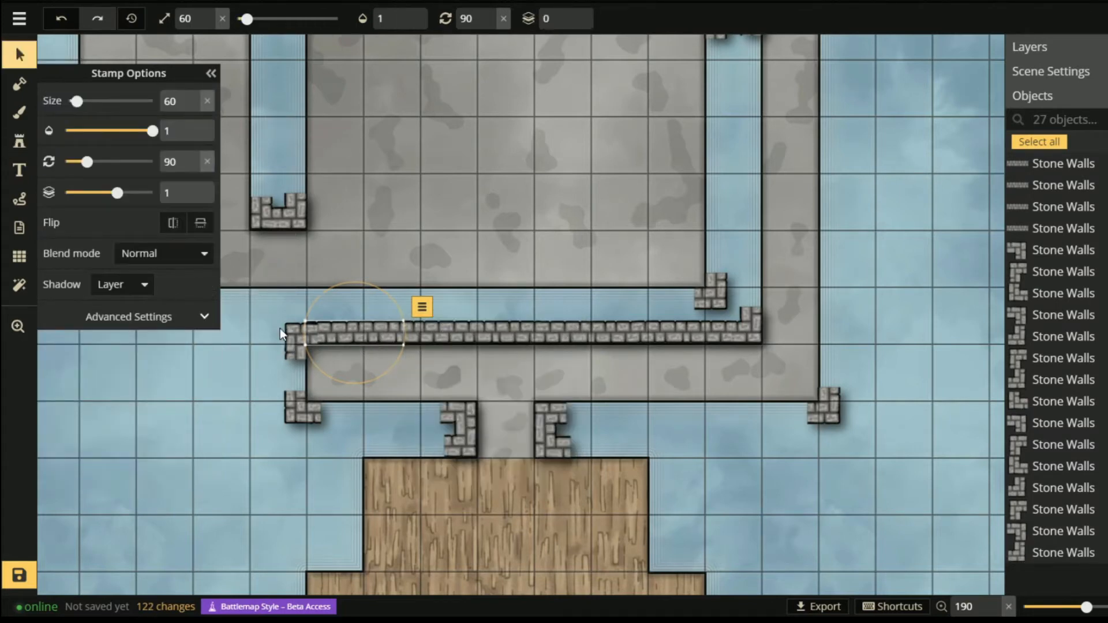
pyautogui.click(289, 330)
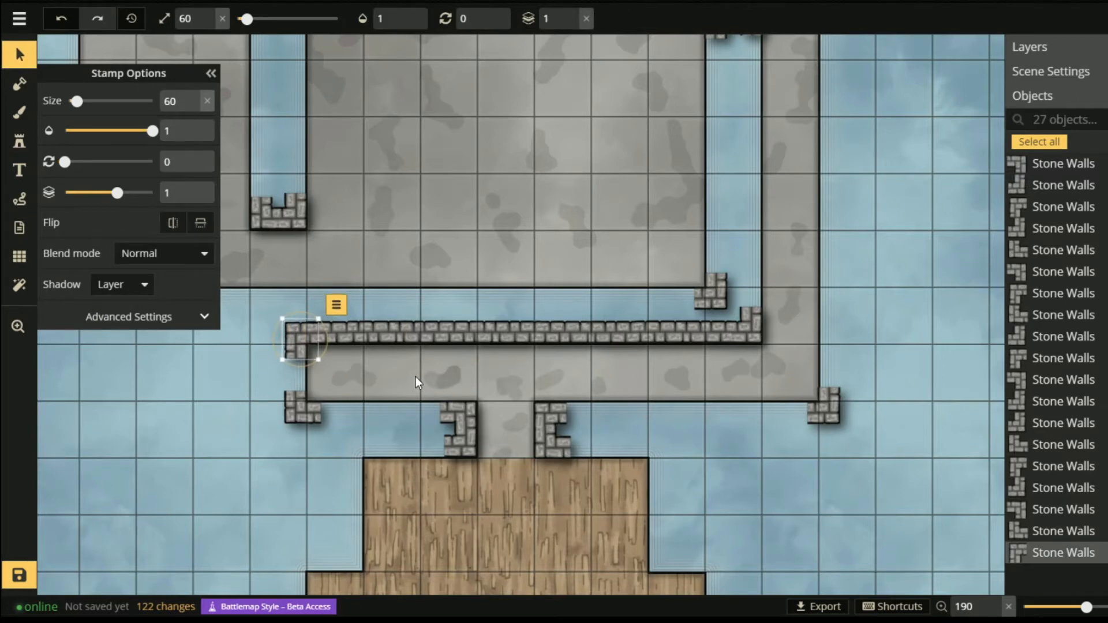
pyautogui.click(217, 373)
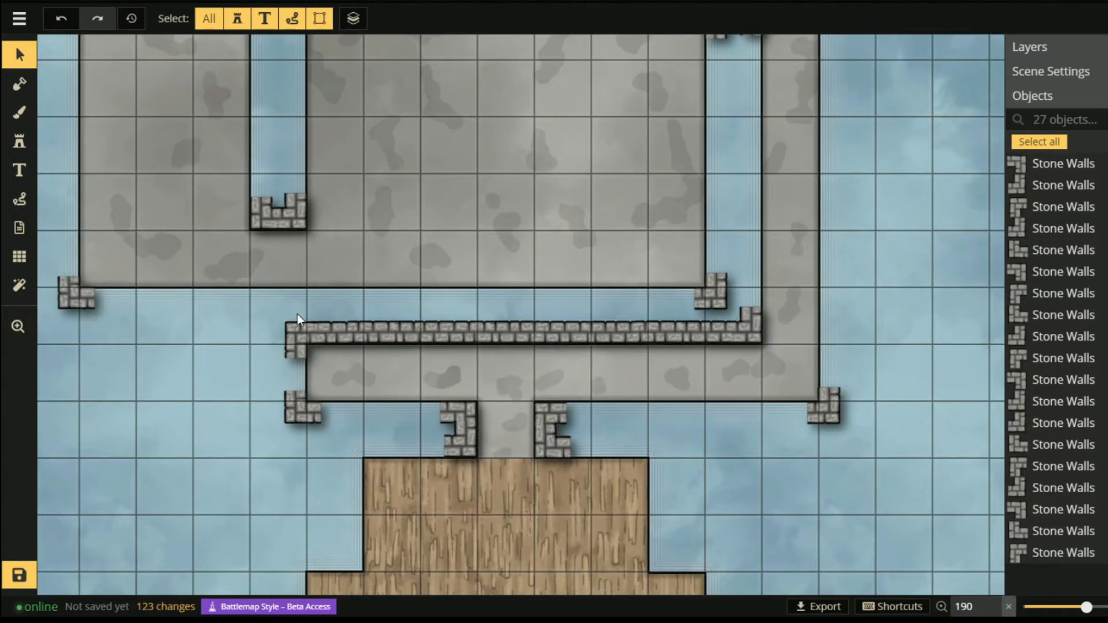
pyautogui.moveTo(318, 312); pyautogui.dragTo(462, 347)
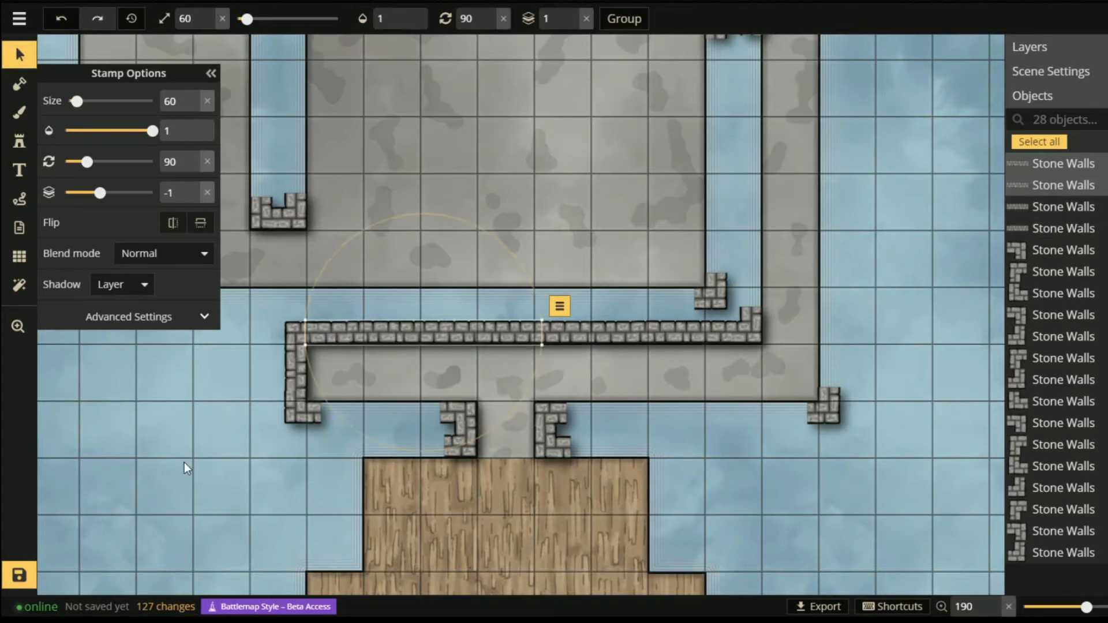
# - Paste a wall copy along the bottom edge and delete two overhanging segments
pyautogui.hotkey('ctrl', 'v')
pyautogui.moveTo(220, 462); pyautogui.dragTo(306, 414)
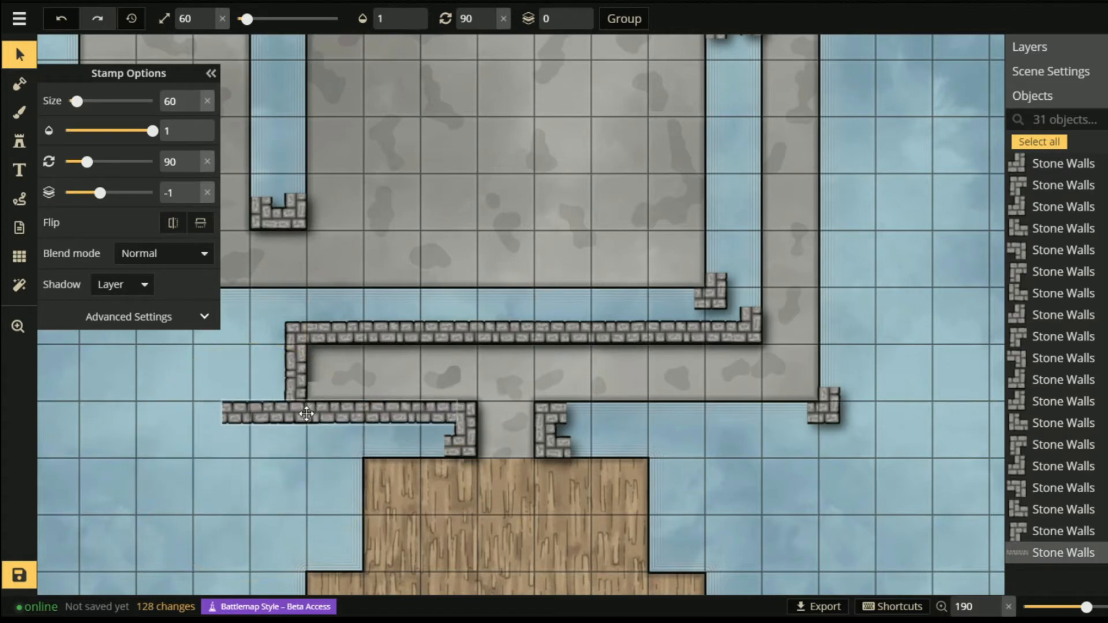
pyautogui.click(216, 422)
pyautogui.click(241, 421)
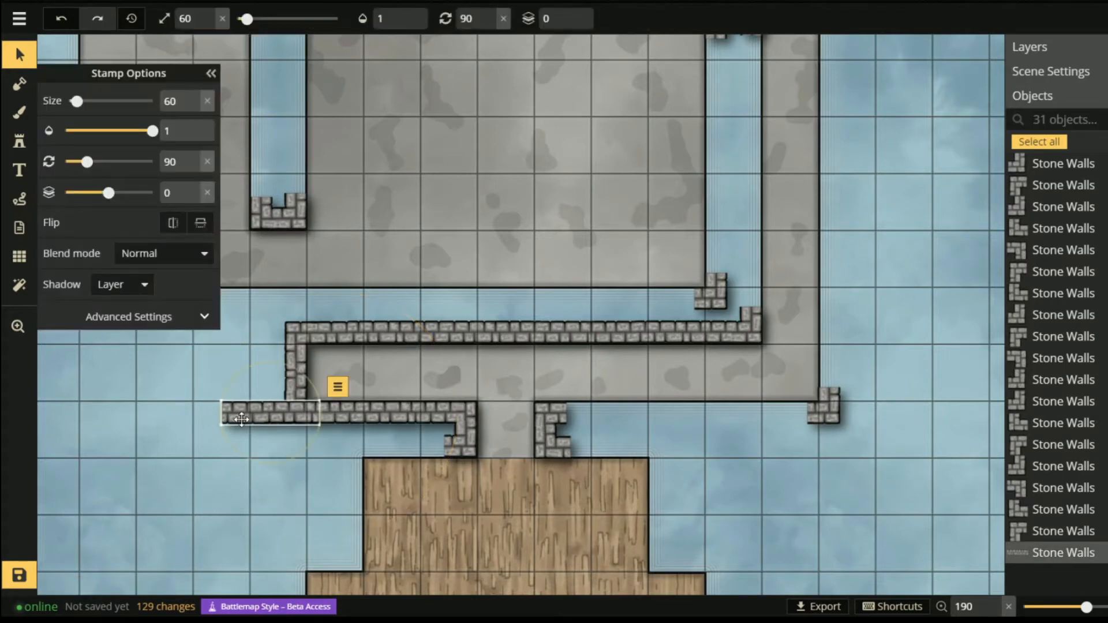
pyautogui.press('Delete')
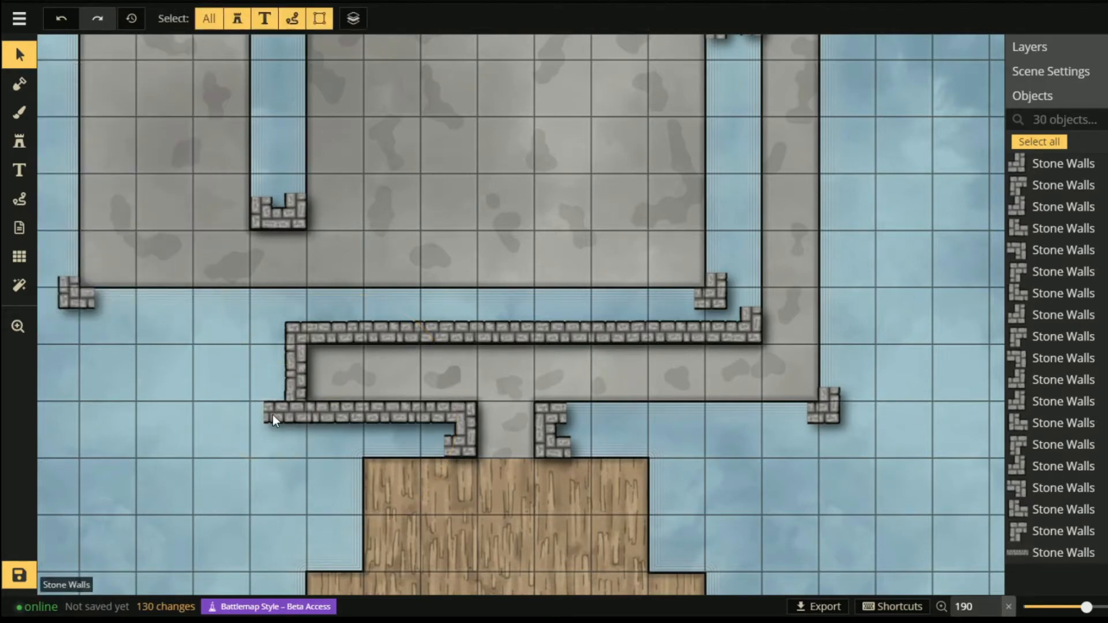
pyautogui.click(272, 415)
pyautogui.press('Delete')
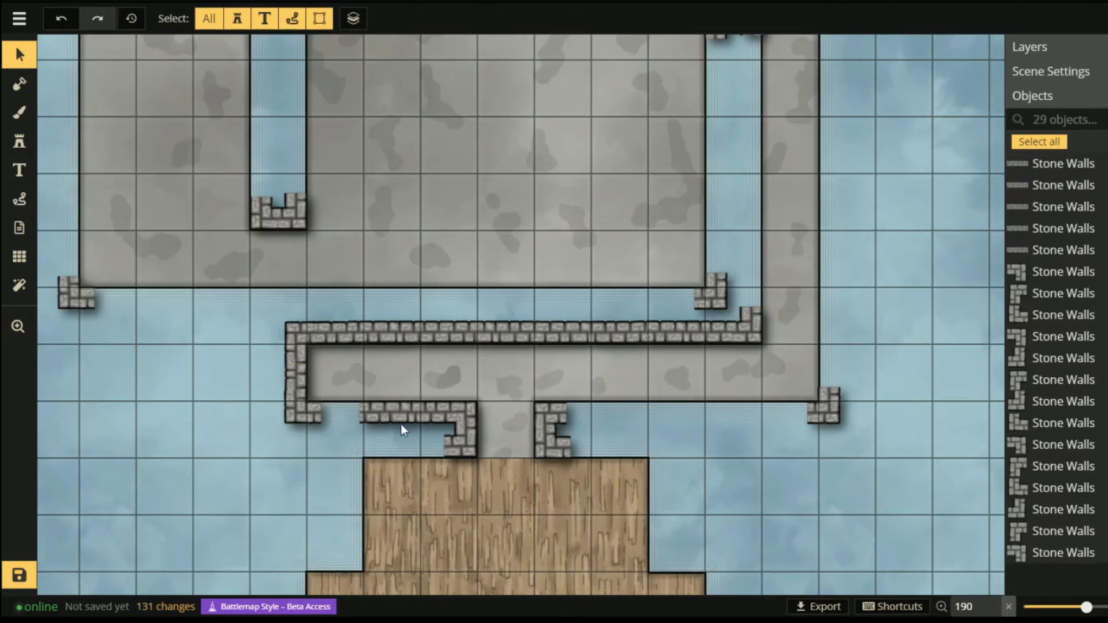
# - Fit another wall copy into the bottom gap and move it down a layer
pyautogui.click(369, 414)
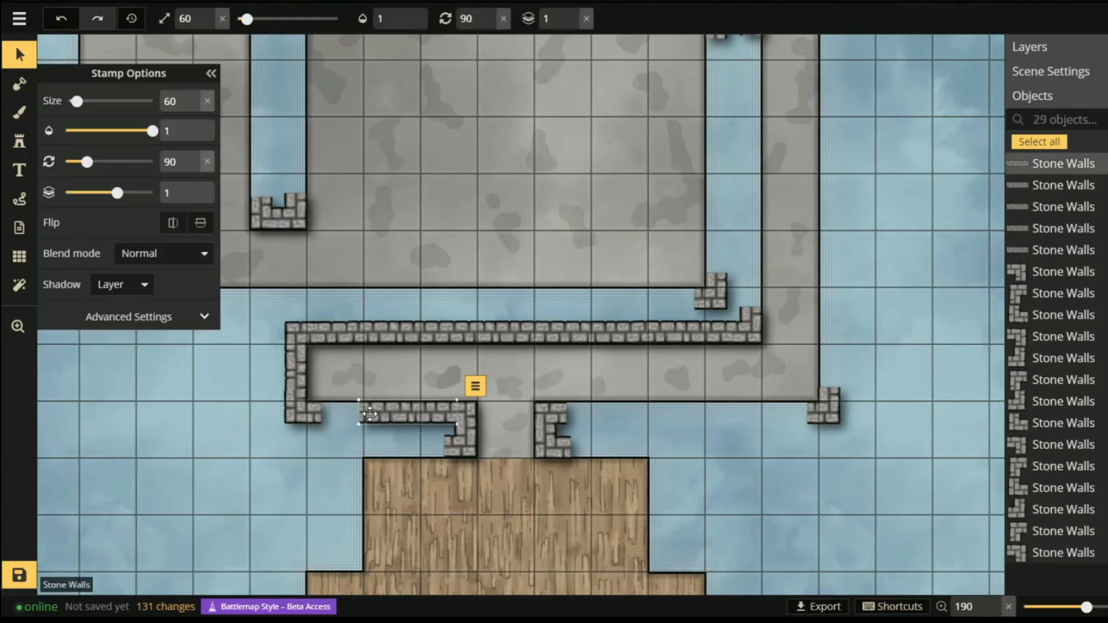
pyautogui.hotkey('ctrl', 'v')
pyautogui.moveTo(232, 432); pyautogui.dragTo(361, 411)
pyautogui.click(131, 445)
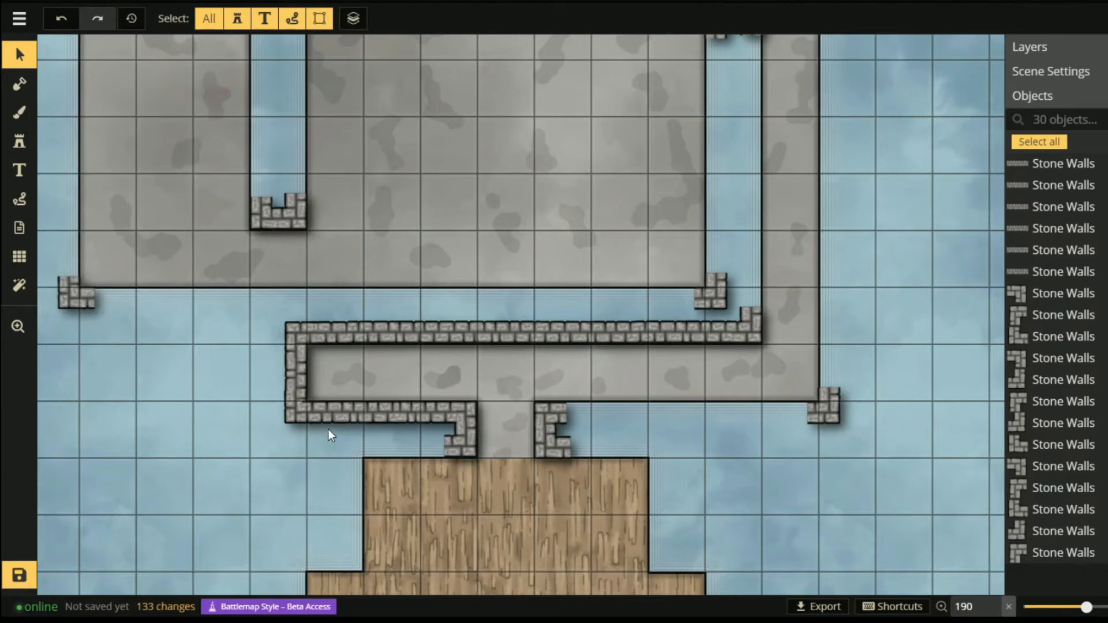
pyautogui.rightClick(347, 410)
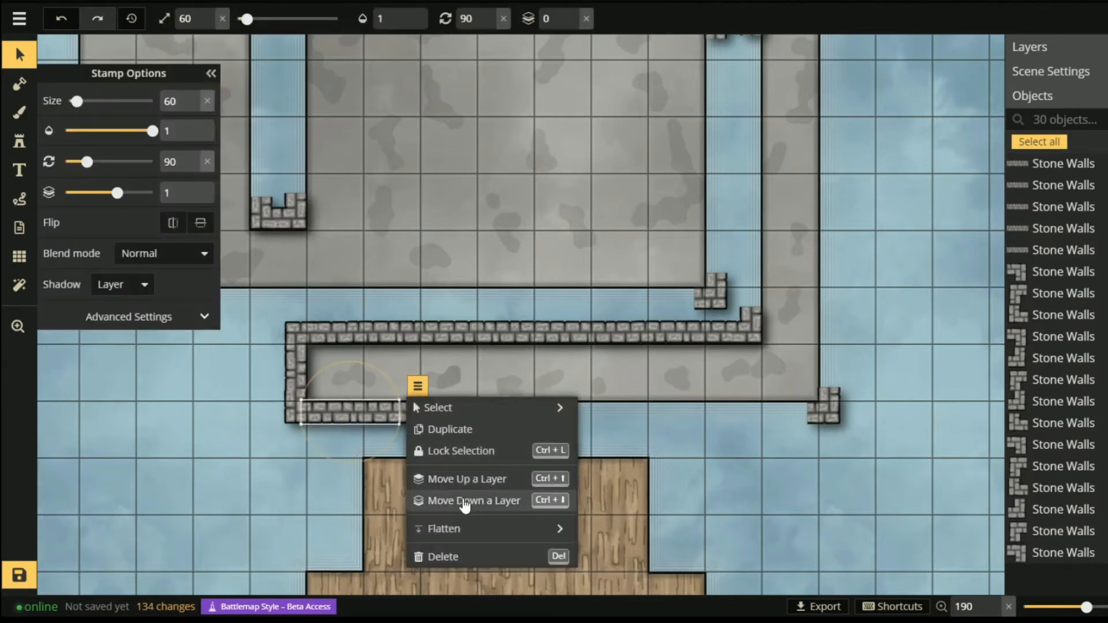
pyautogui.click(468, 500)
pyautogui.click(189, 472)
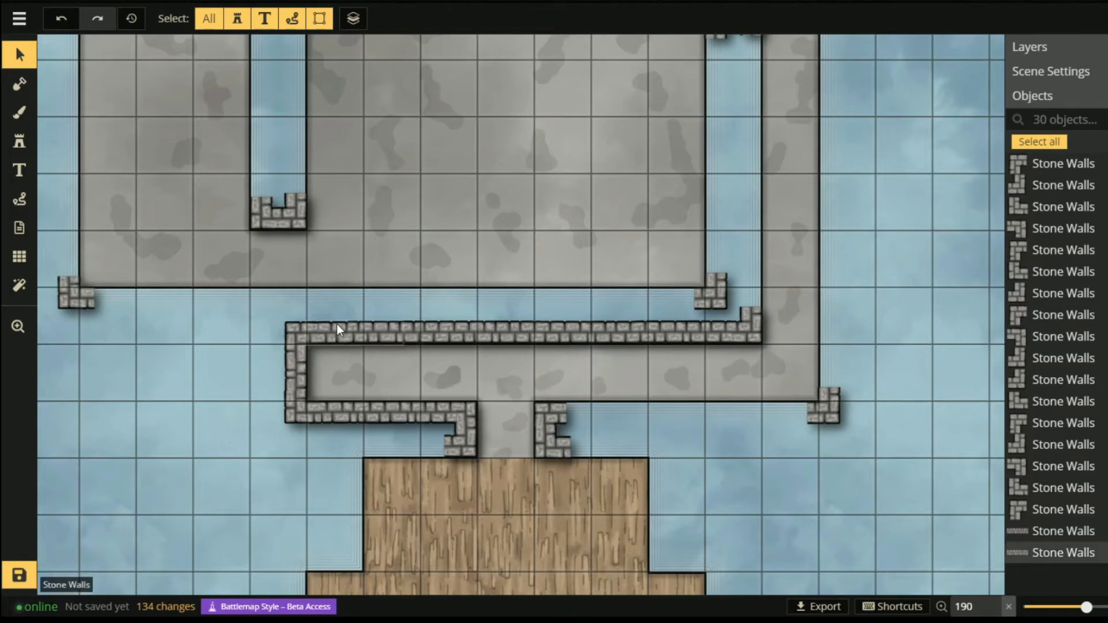
# - Copy the top wall segments, paste them and remove the extra piece
pyautogui.click(372, 338)
pyautogui.hotkey('ctrl', 'v')
pyautogui.moveTo(668, 335); pyautogui.dragTo(668, 416)
pyautogui.press('Delete')
pyautogui.click(296, 376)
pyautogui.hotkey('ctrl', 'v')
# - Paste vertical stone wall pieces and line them up along the right side
pyautogui.hotkey('ctrl', 'v')
pyautogui.moveTo(922, 219); pyautogui.dragTo(832, 234)
pyautogui.moveTo(900, 144); pyautogui.dragTo(879, 346)
pyautogui.hotkey('ctrl', 'v')
pyautogui.moveTo(901, 347); pyautogui.dragTo(808, 351)
pyautogui.hotkey('ctrl', 'v')
pyautogui.moveTo(916, 296); pyautogui.dragTo(806, 168)
# - Lay pasted stone walls along the top edge, left side and lower edge
pyautogui.hotkey('ctrl', 'v')
pyautogui.moveTo(901, 289)
pyautogui.mouseDown()
pyautogui.moveTo(716, 130)
pyautogui.moveTo(528, 130)
pyautogui.mouseUp()
pyautogui.scroll(-1, 781, 175)
pyautogui.hotkey('ctrl', 'v')
pyautogui.hotkey('ctrl', 'v')
# - Add more pasted wall pieces along the next top and left edges
pyautogui.hotkey('ctrl', 'v')
pyautogui.hotkey('ctrl', 'v')
pyautogui.moveTo(529, 130); pyautogui.dragTo(434, 128)
pyautogui.hotkey('ctrl', 'v')
pyautogui.moveTo(777, 225); pyautogui.dragTo(377, 224)
pyautogui.hotkey('ctrl', 'v')
pyautogui.moveTo(577, 130); pyautogui.dragTo(502, 307)
pyautogui.moveTo(370, 310)
pyautogui.mouseDown()
pyautogui.moveTo(279, 286)
pyautogui.moveTo(430, 313)
pyautogui.mouseUp()
pyautogui.moveTo(548, 508); pyautogui.dragTo(549, 376)
pyautogui.scroll(-1, 548, 375)
# - Place copied vertical, top and left wall runs around the remaining rooms
pyautogui.hotkey('ctrl', 'v')
pyautogui.scroll(1, 626, 347)
pyautogui.hotkey('ctrl', 'v')
pyautogui.moveTo(690, 205); pyautogui.dragTo(559, 206)
pyautogui.scroll(-1, 709, 387)
pyautogui.hotkey('ctrl', 'v')
pyautogui.moveTo(329, 174); pyautogui.dragTo(329, 289)
pyautogui.moveTo(46, 242)
pyautogui.mouseDown()
pyautogui.moveTo(182, 307)
pyautogui.moveTo(468, 277)
pyautogui.mouseUp()
# - Line the bottom edges with pasted walls and fill the right-side gap with vertical walls
pyautogui.hotkey('ctrl', 'v')
pyautogui.click(227, 408)
pyautogui.moveTo(546, 168); pyautogui.dragTo(703, 149)
pyautogui.hotkey('ctrl', 'v')
pyautogui.moveTo(358, 190); pyautogui.dragTo(372, 141)
pyautogui.click(315, 92)
pyautogui.hotkey('ctrl', 'v')
pyautogui.moveTo(213, 399); pyautogui.dragTo(293, 205)
pyautogui.hotkey('ctrl', 'v')
pyautogui.click(289, 488)
pyautogui.moveTo(220, 537); pyautogui.dragTo(137, 479)
pyautogui.hotkey('ctrl', 'v')
pyautogui.moveTo(231, 508); pyautogui.dragTo(324, 432)
pyautogui.hotkey('ctrl', 'v')
pyautogui.moveTo(175, 512); pyautogui.dragTo(467, 433)
pyautogui.hotkey('ctrl', 'v')
pyautogui.moveTo(824, 323); pyautogui.dragTo(824, 217)
pyautogui.hotkey('ctrl', 'v')
pyautogui.moveTo(824, 277); pyautogui.dragTo(859, 277)
pyautogui.click(597, 386)
pyautogui.scroll(-4, 597, 386)
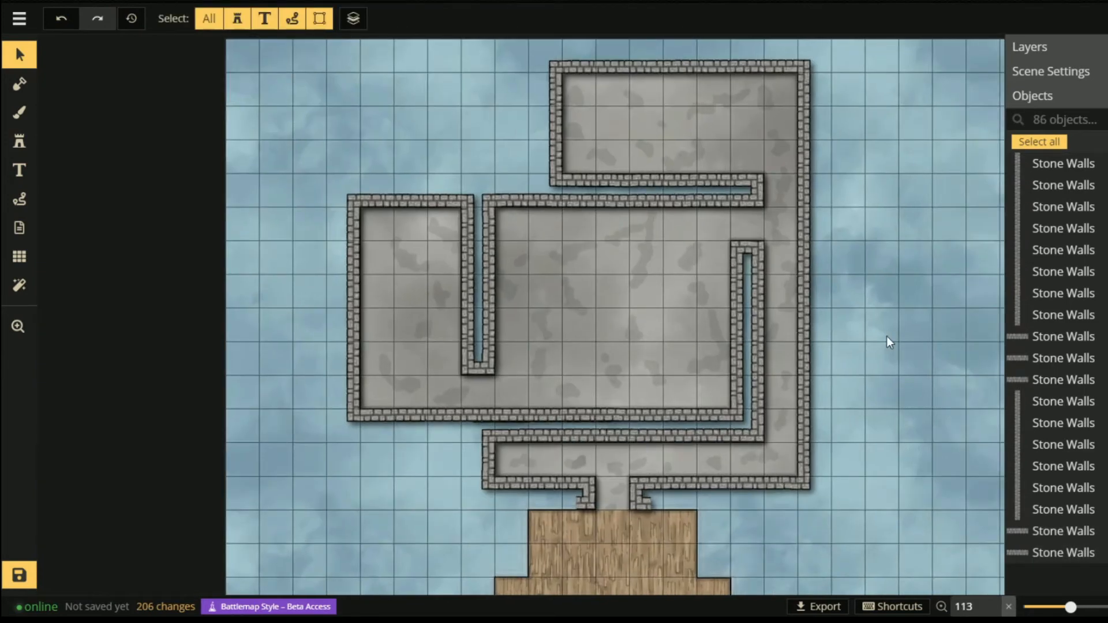
pyautogui.press('space')
pyautogui.moveTo(774, 507); pyautogui.dragTo(763, 439)
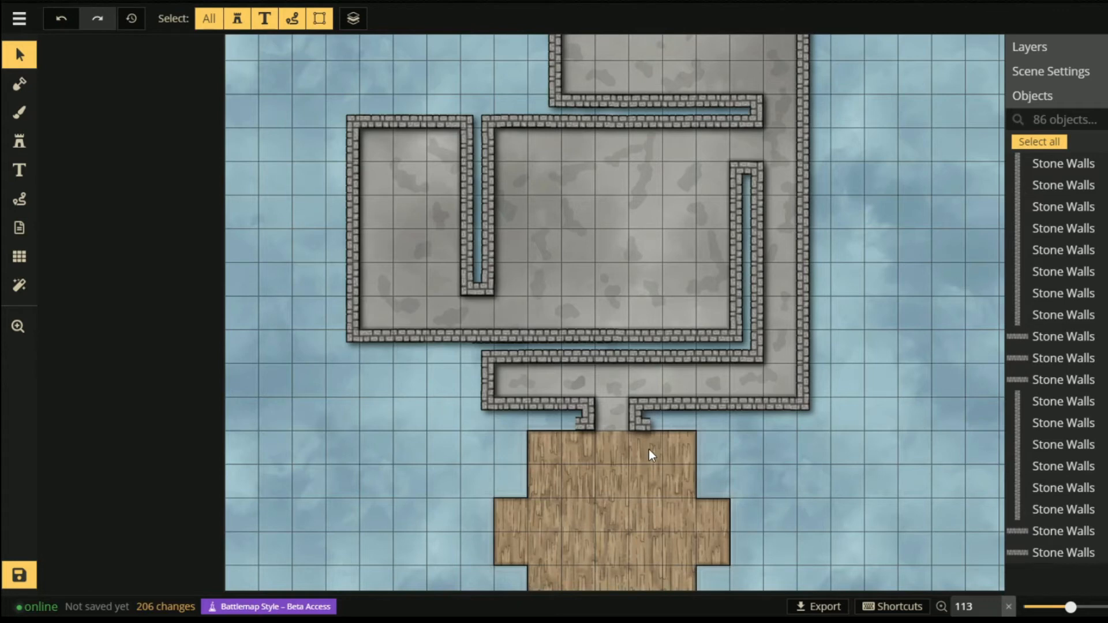
pyautogui.press('space')
pyautogui.moveTo(676, 221); pyautogui.dragTo(648, 317)
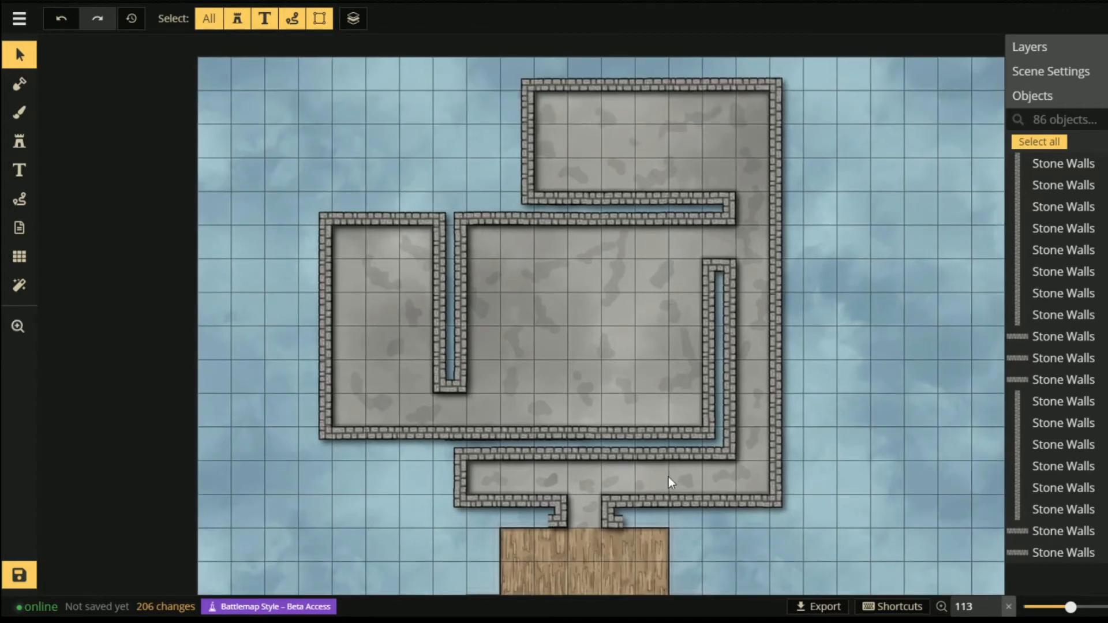
pyautogui.click(661, 375)
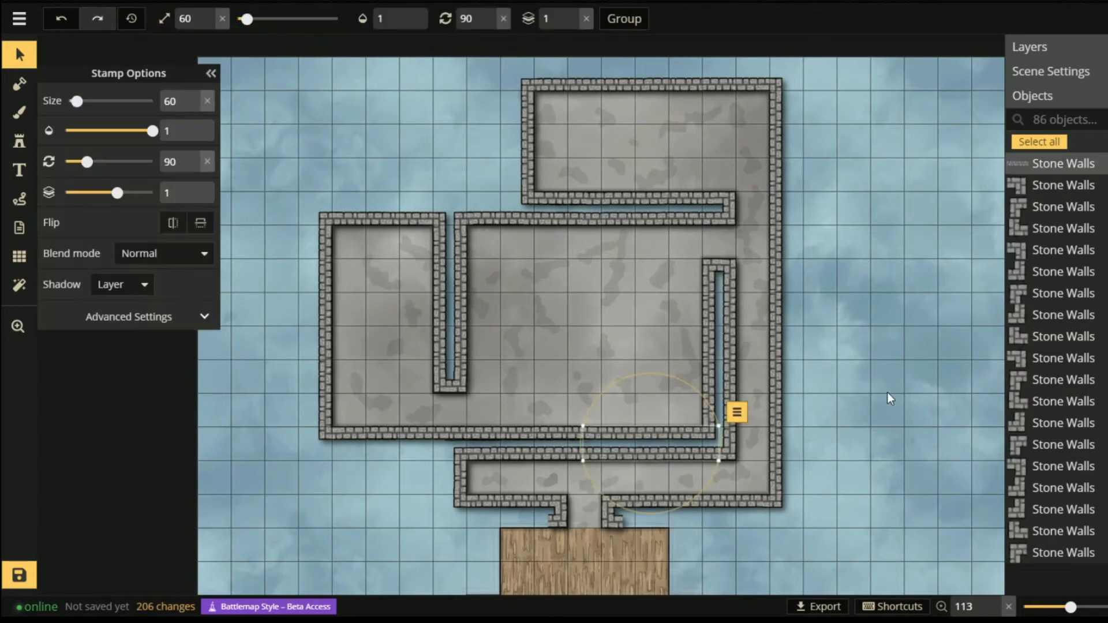
pyautogui.click(871, 435)
pyautogui.press('space')
pyautogui.moveTo(841, 507); pyautogui.dragTo(857, 374)
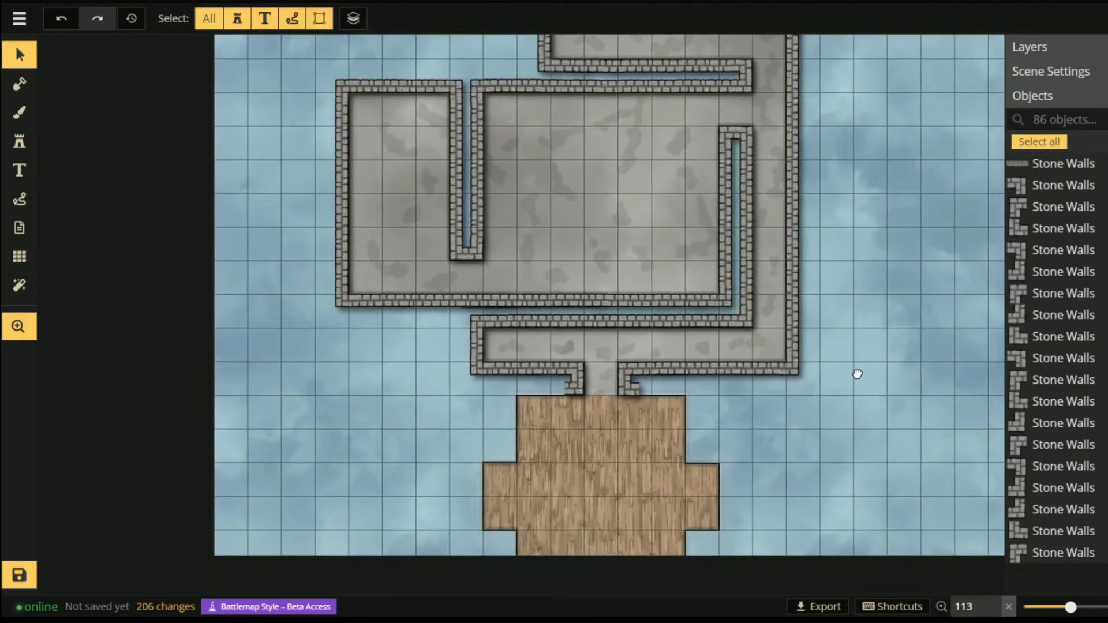
pyautogui.moveTo(871, 280); pyautogui.dragTo(831, 359)
pyautogui.moveTo(834, 454); pyautogui.dragTo(840, 406)
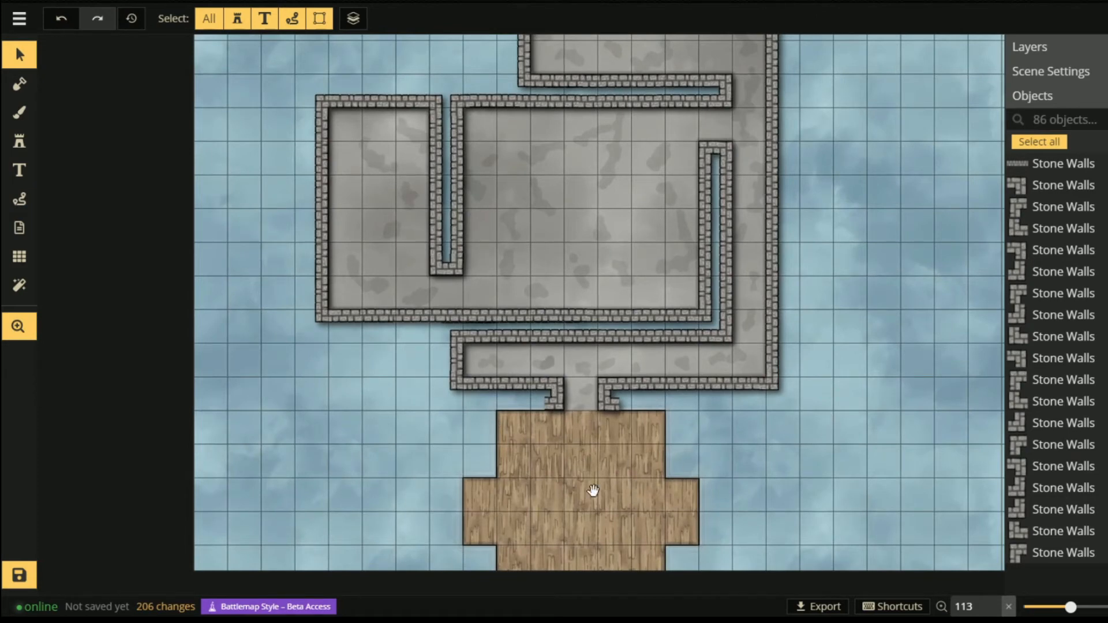
pyautogui.click(19, 141)
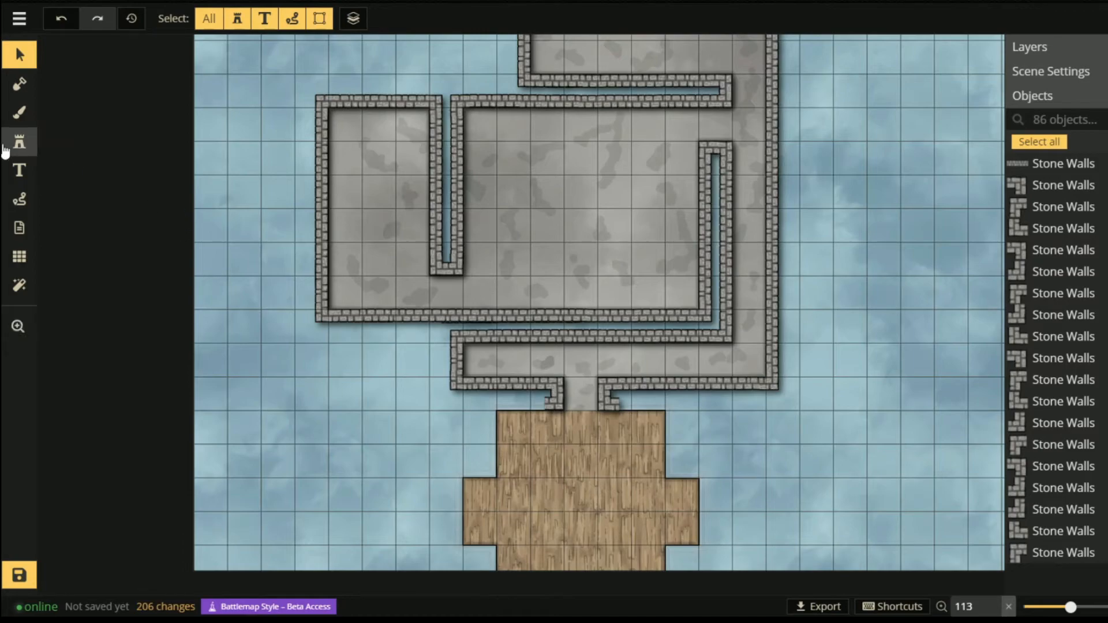
# - Choose the Thin Walls stamp and stamp a piece beside the wooden floor
pyautogui.click(94, 144)
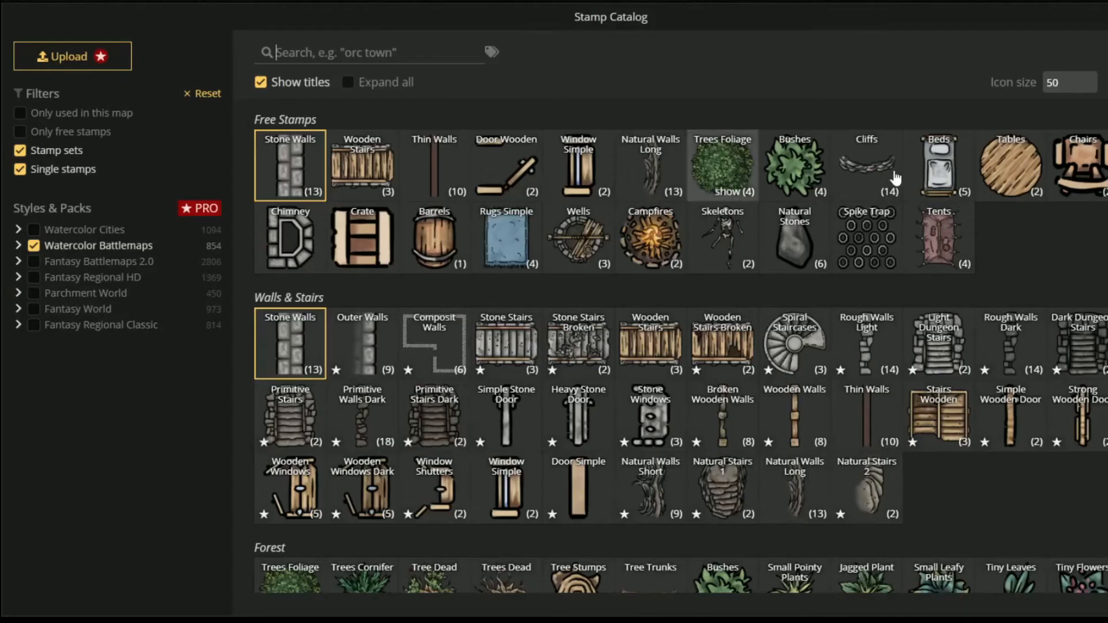
pyautogui.click(434, 169)
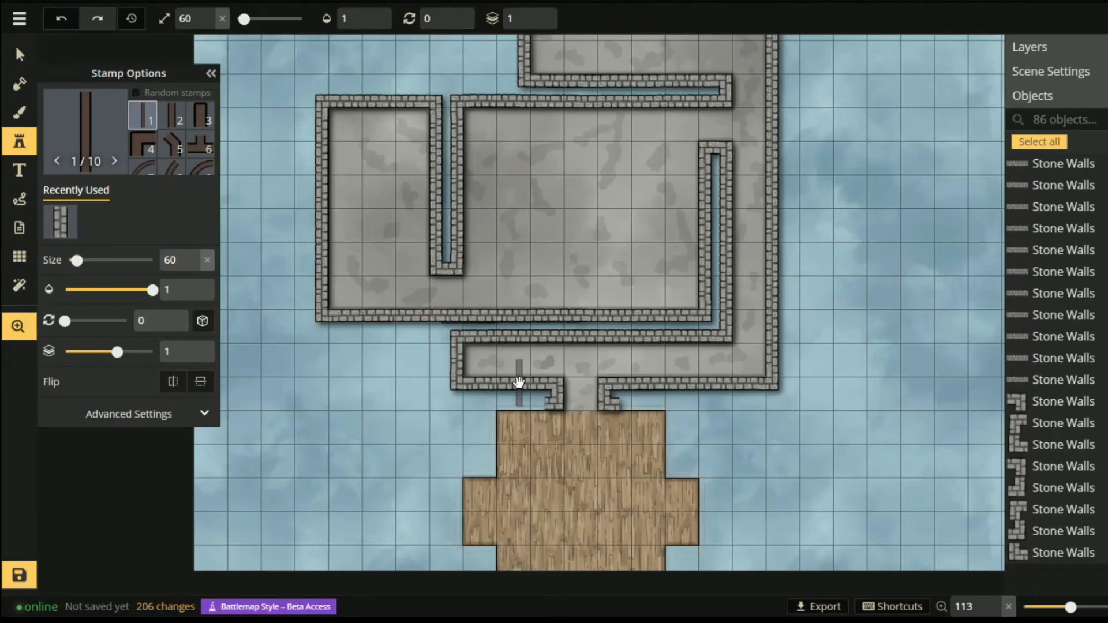
pyautogui.press('space')
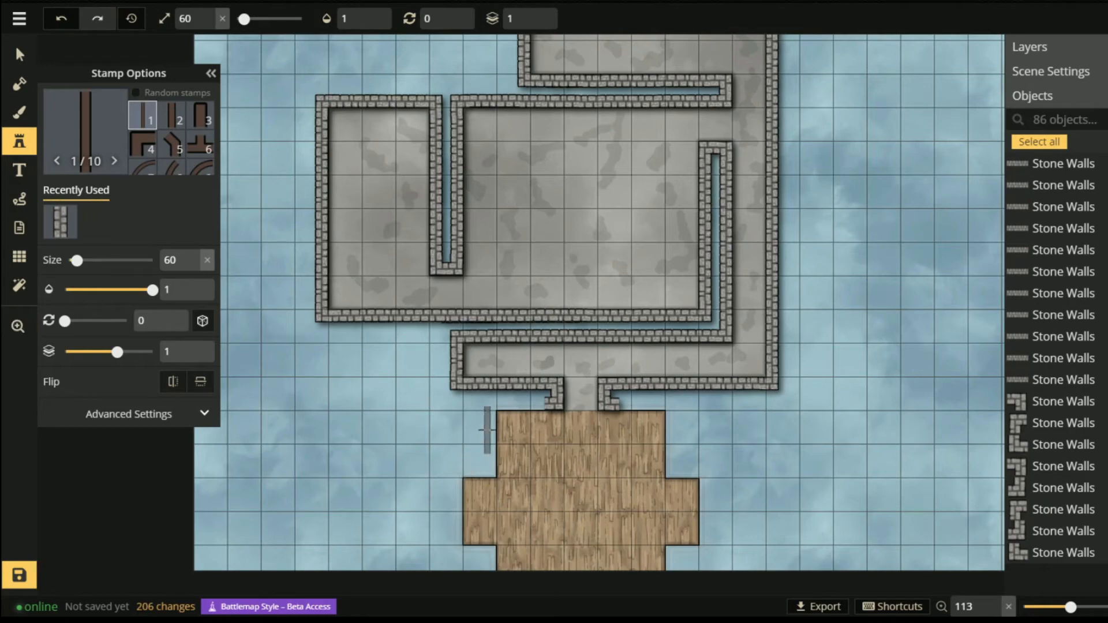
pyautogui.click(525, 258)
# - Place Thin Walls corner stamp 4 at the wooden floor's lower corners
pyautogui.click(137, 149)
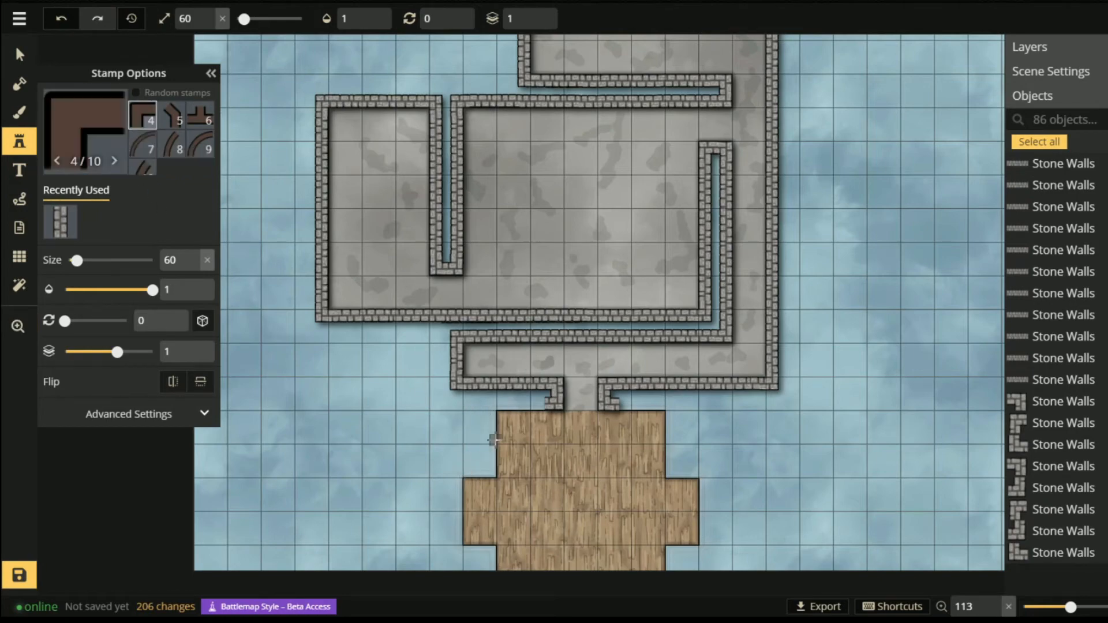
pyautogui.scroll(5, 501, 456)
pyautogui.click(482, 344)
pyautogui.click(402, 483)
pyautogui.scroll(-2, 404, 462)
pyautogui.click(410, 451)
pyautogui.click(461, 461)
pyautogui.click(756, 464)
# - Place and nudge more corner pieces onto the floor's right-side corners
pyautogui.moveTo(766, 473); pyautogui.dragTo(787, 468)
pyautogui.click(841, 464)
pyautogui.moveTo(842, 464); pyautogui.dragTo(825, 450)
pyautogui.click(714, 357)
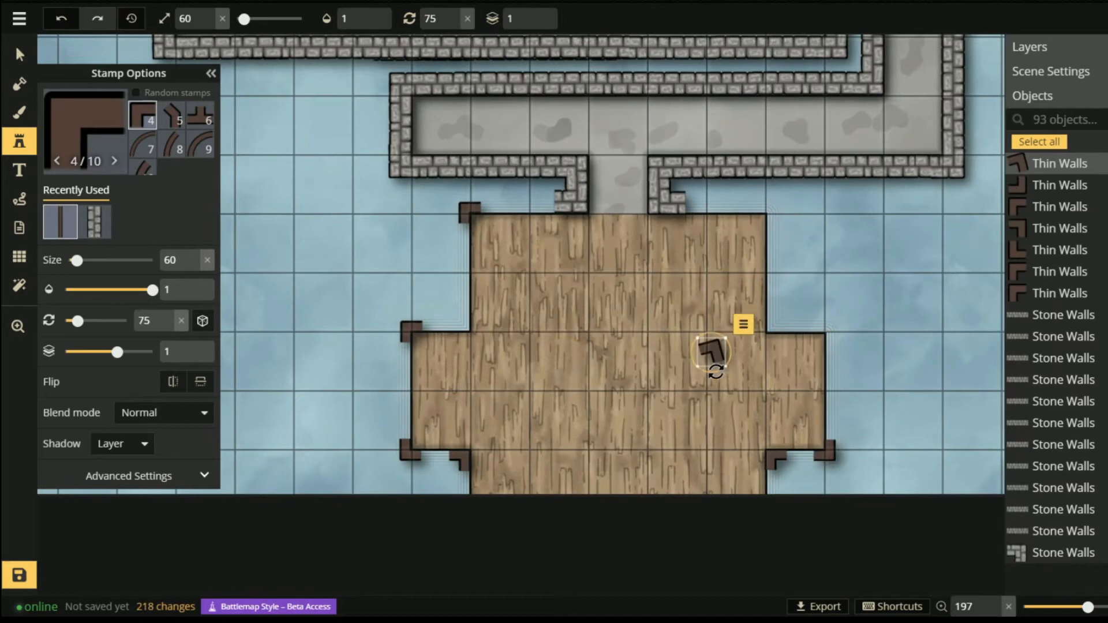
pyautogui.moveTo(713, 355); pyautogui.dragTo(827, 333)
pyautogui.click(774, 324)
pyautogui.click(661, 311)
pyautogui.moveTo(661, 312); pyautogui.dragTo(768, 214)
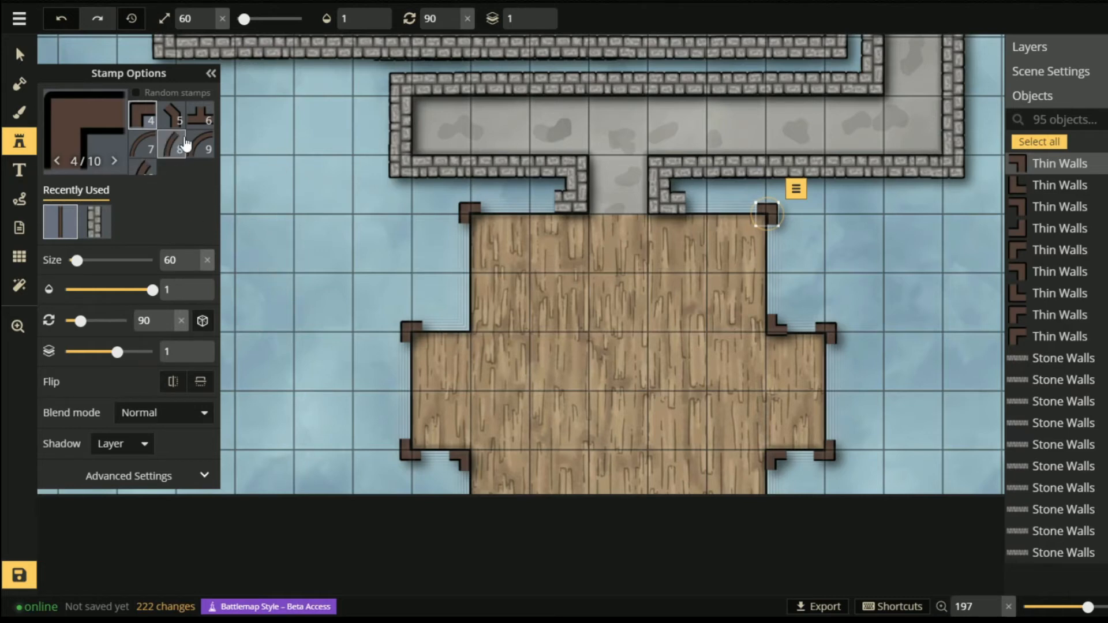
# - Place a straight Thin Walls piece (stamp 1) along the floor's left edge
pyautogui.scroll(2, 184, 139)
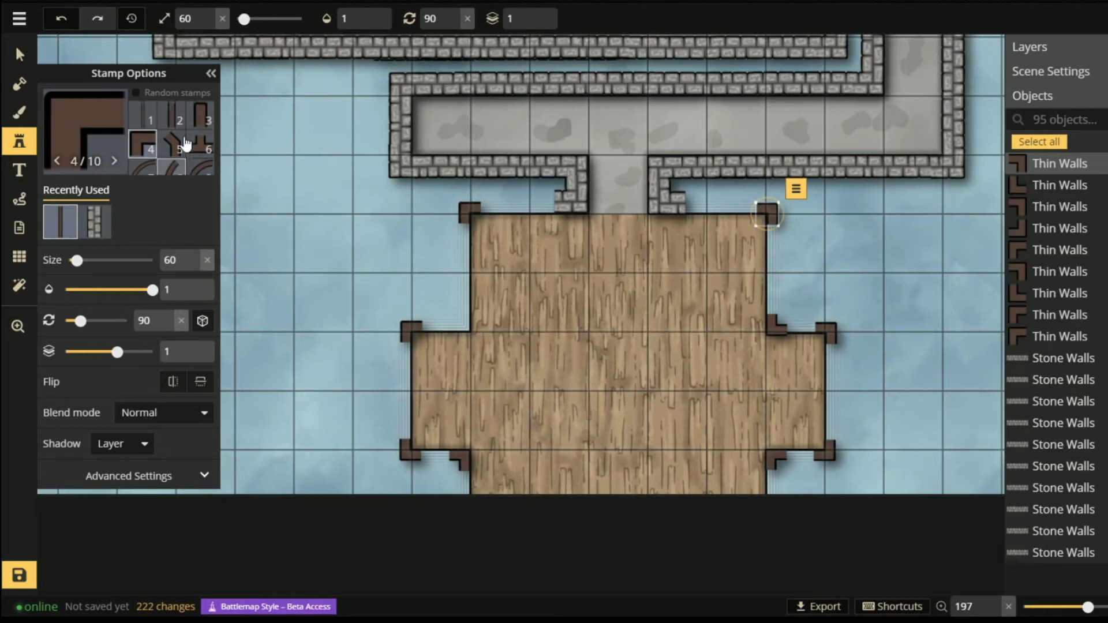
pyautogui.click(142, 117)
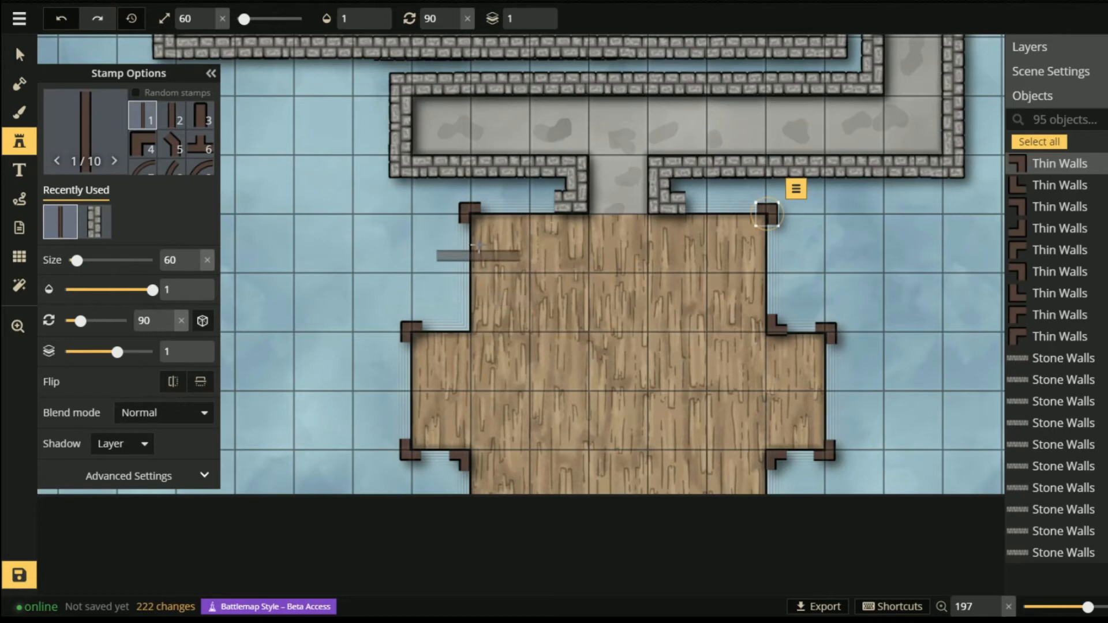
pyautogui.scroll(3, 501, 264)
pyautogui.scroll(-3, 501, 264)
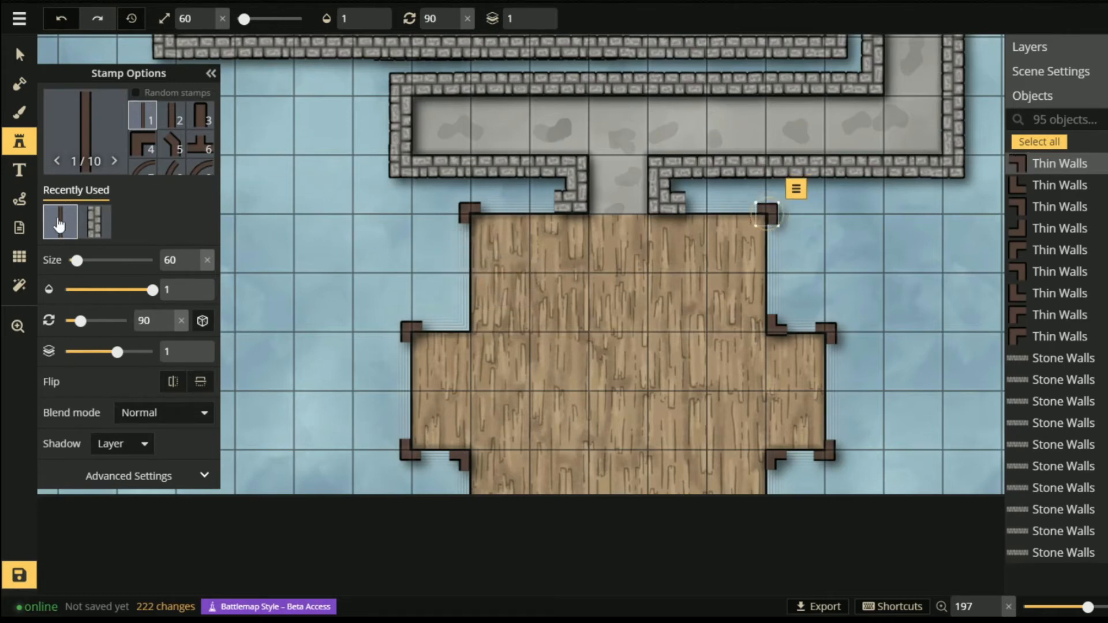
pyautogui.click(395, 300)
pyautogui.scroll(1, 450, 264)
pyautogui.scroll(-1, 525, 258)
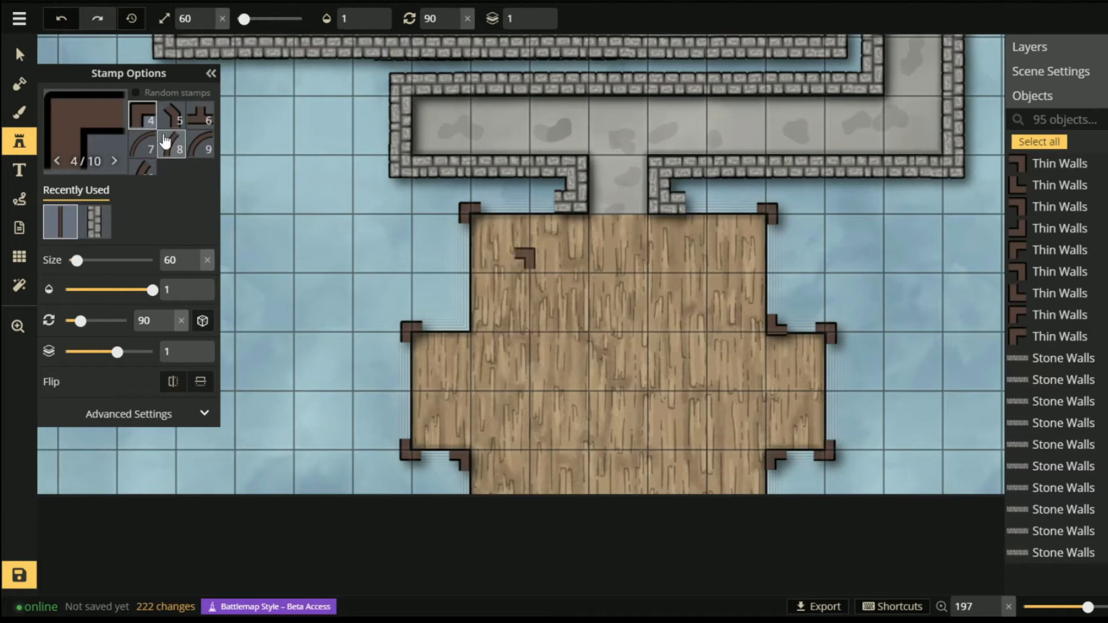
pyautogui.scroll(2, 165, 164)
pyautogui.click(142, 117)
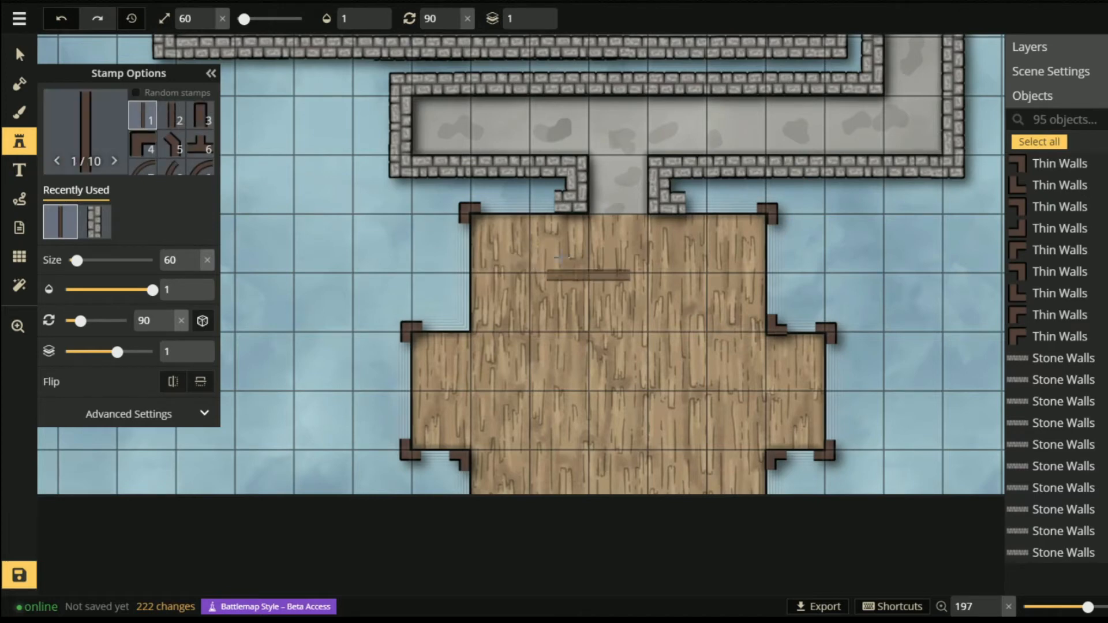
pyautogui.click(482, 271)
pyautogui.scroll(6, 484, 268)
pyautogui.moveTo(483, 262); pyautogui.dragTo(467, 252)
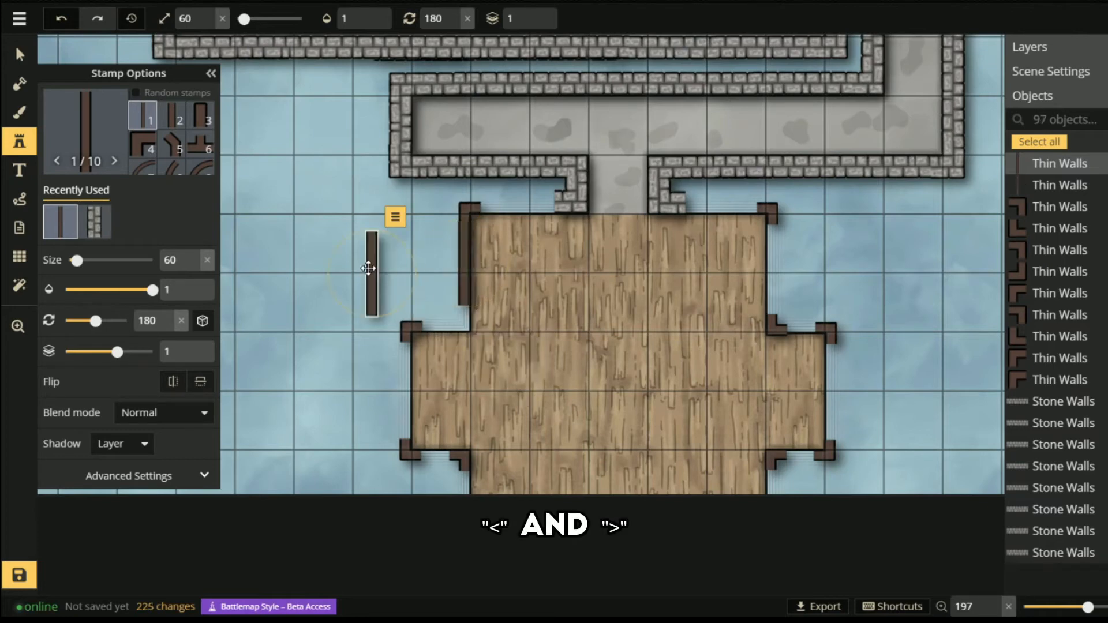
# - Delete the extra wall piece and move the left wall down a layer
pyautogui.click(461, 293)
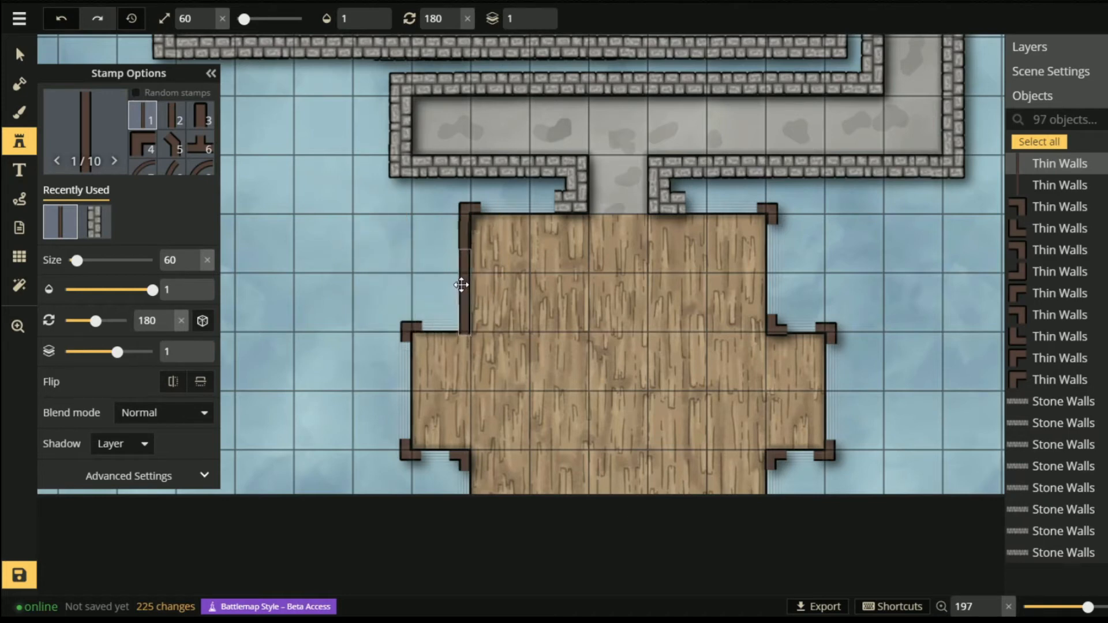
pyautogui.moveTo(460, 282); pyautogui.dragTo(322, 254)
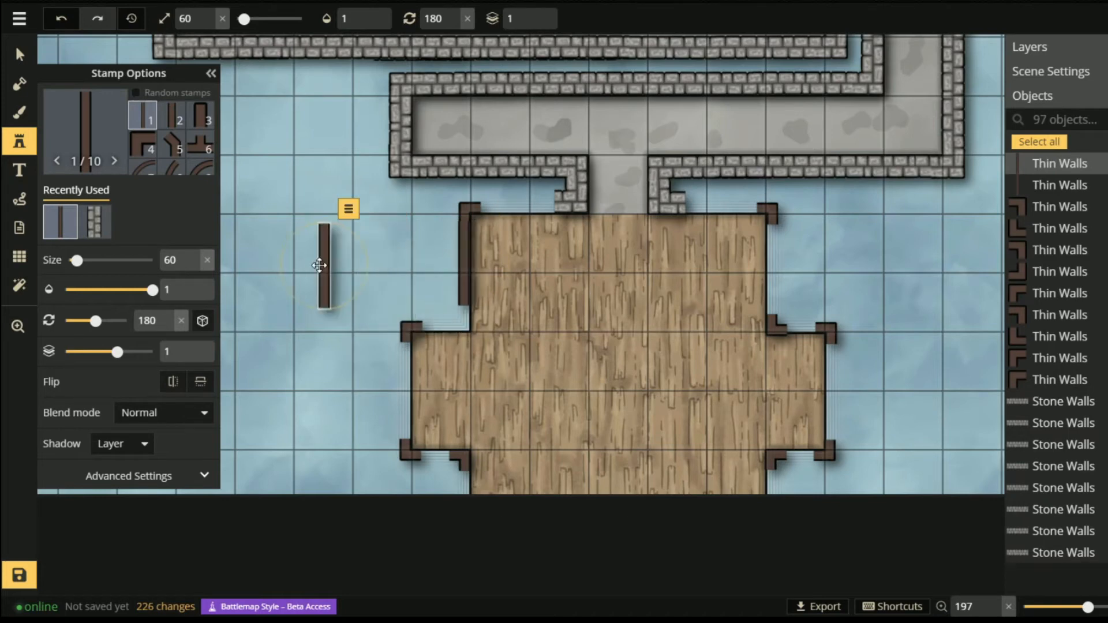
pyautogui.press('Delete')
pyautogui.click(139, 146)
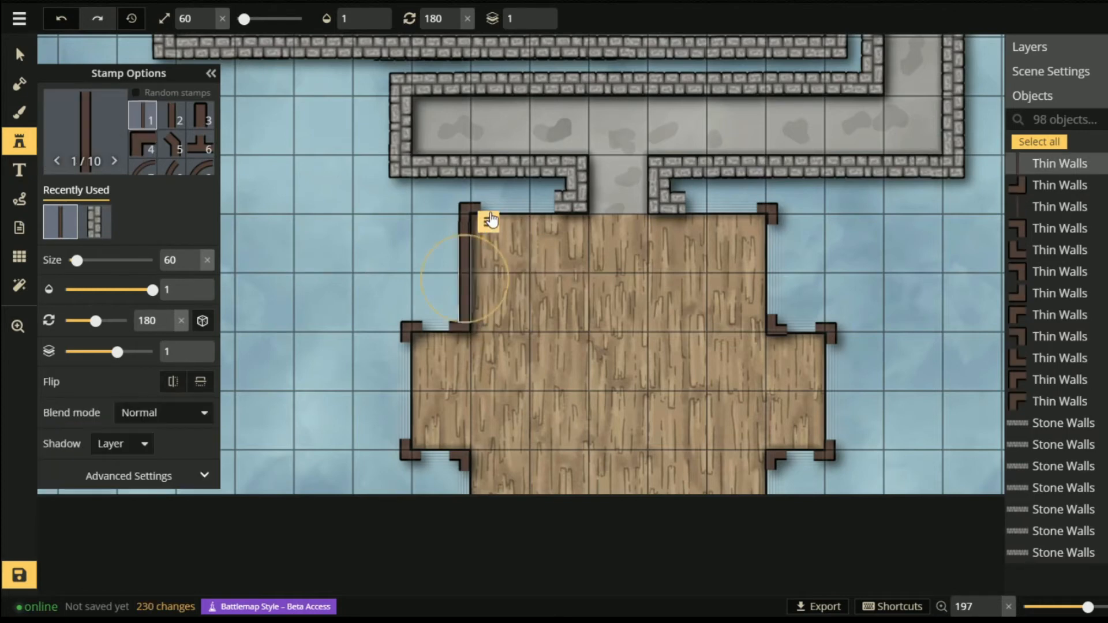
pyautogui.click(489, 223)
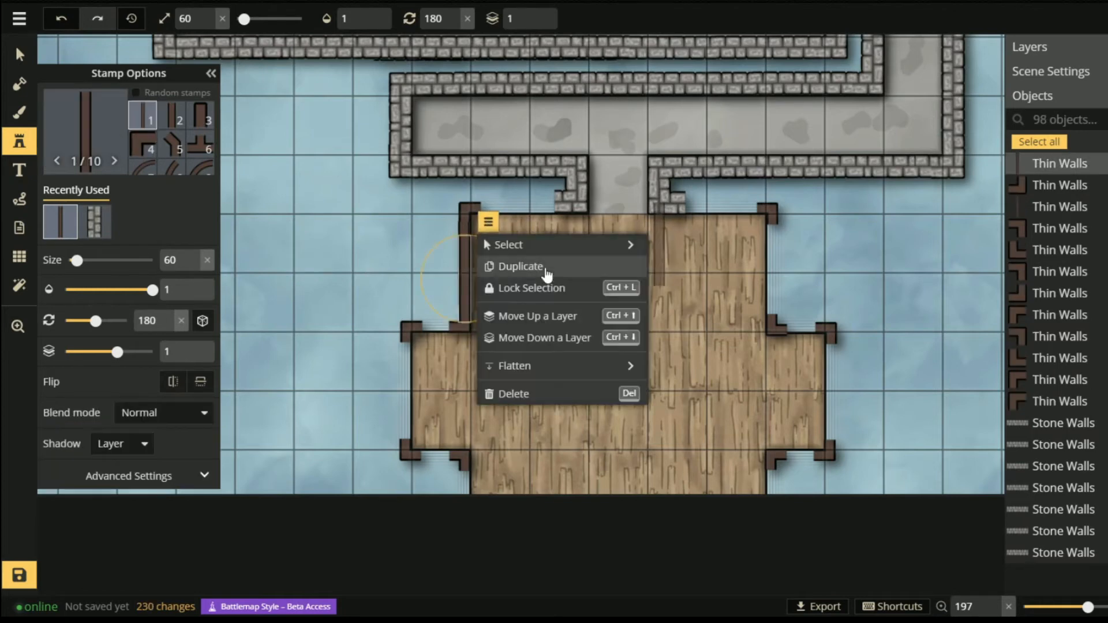
pyautogui.click(547, 337)
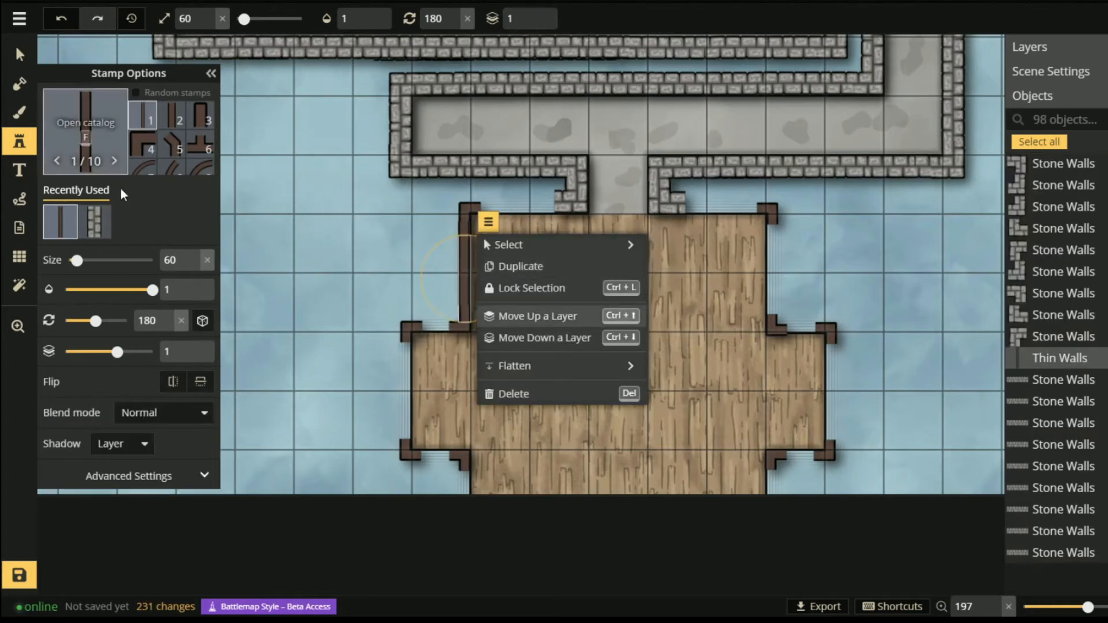
pyautogui.click(21, 57)
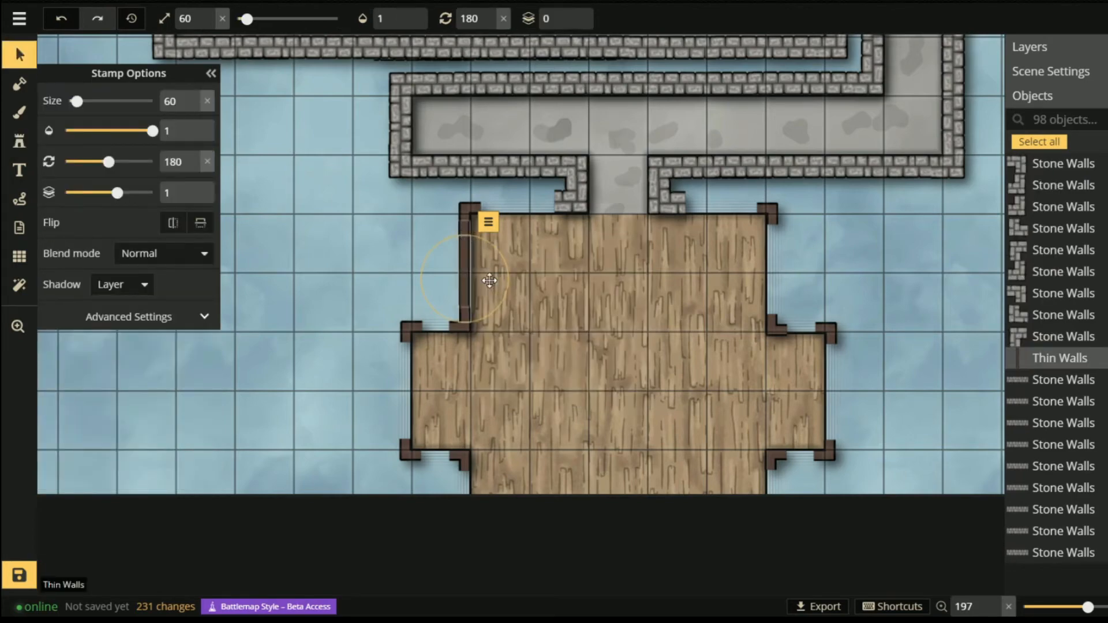
# - Nudge the left thin wall and tall vertical wall into alignment on the wooden room's left side
pyautogui.click(467, 266)
pyautogui.scroll(6, 478, 259)
pyautogui.scroll(4, 602, 320)
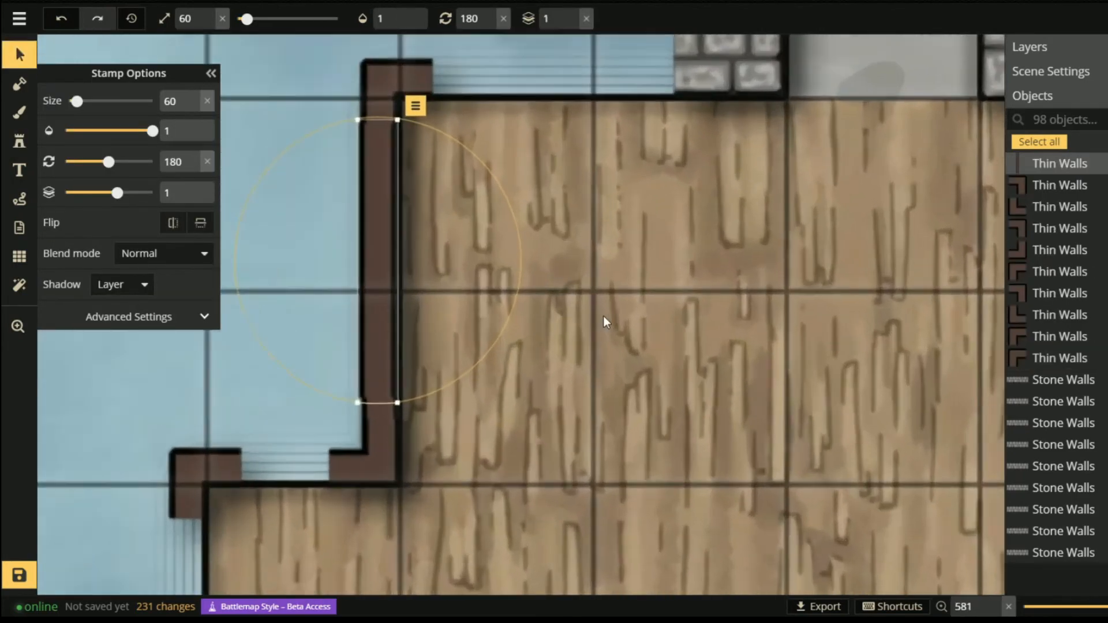
pyautogui.press('Right')
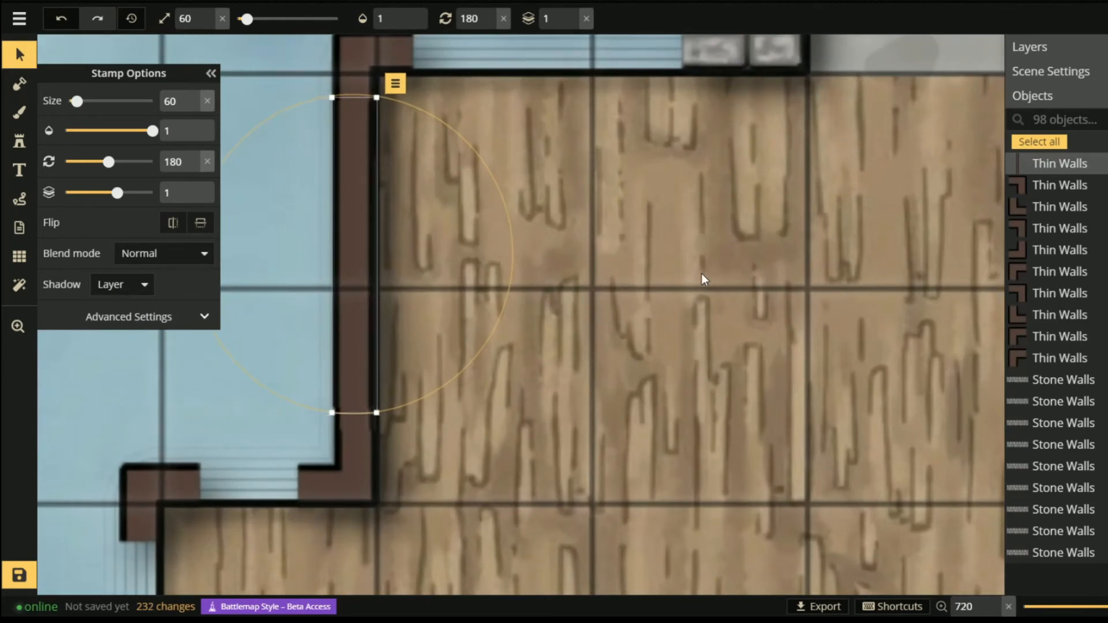
pyautogui.click(331, 461)
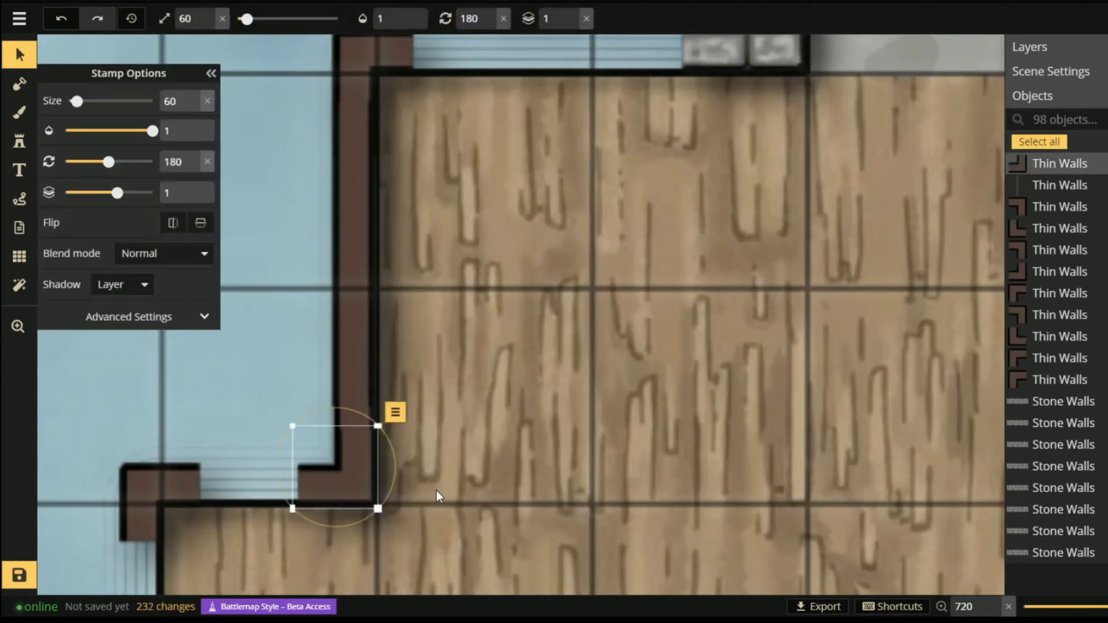
pyautogui.click(345, 421)
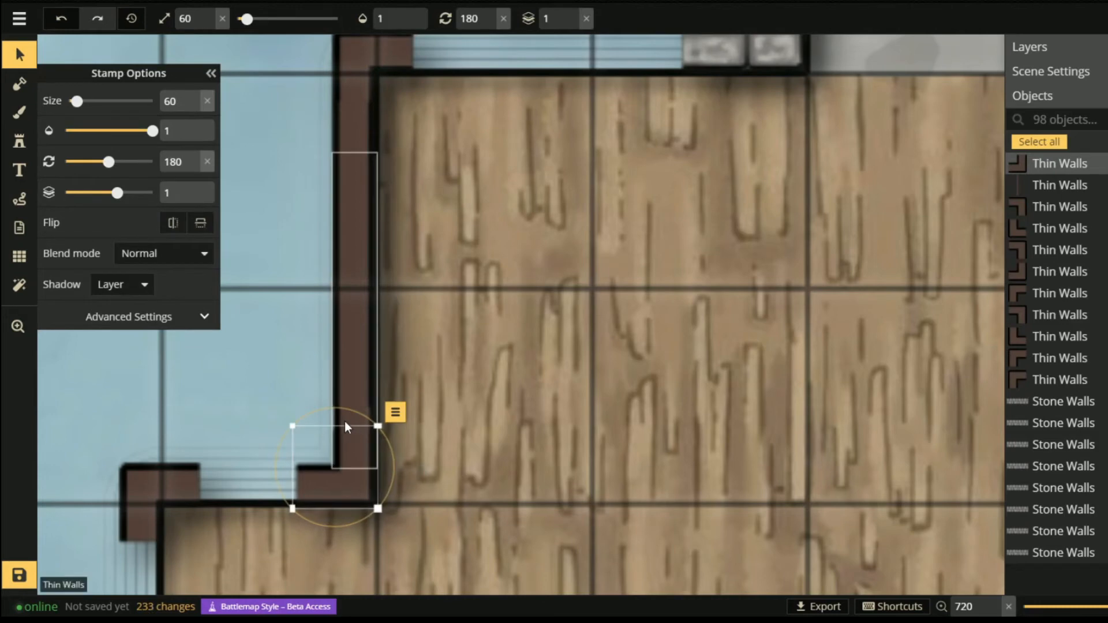
pyautogui.moveTo(344, 421); pyautogui.dragTo(346, 421)
pyautogui.click(530, 422)
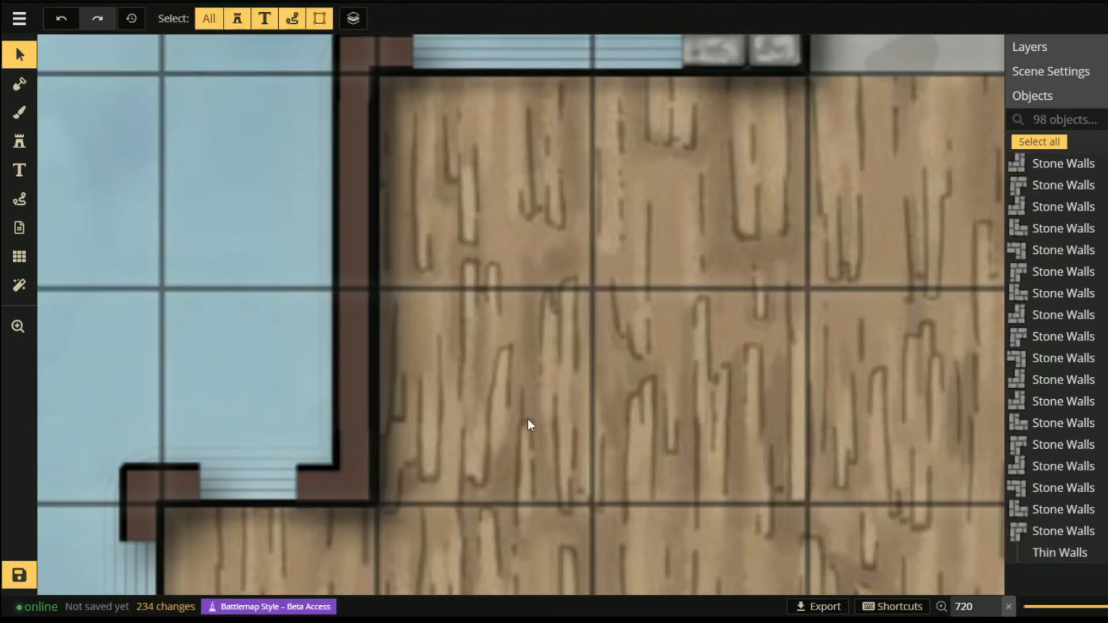
pyautogui.scroll(-2, 485, 367)
pyautogui.scroll(-5, 483, 367)
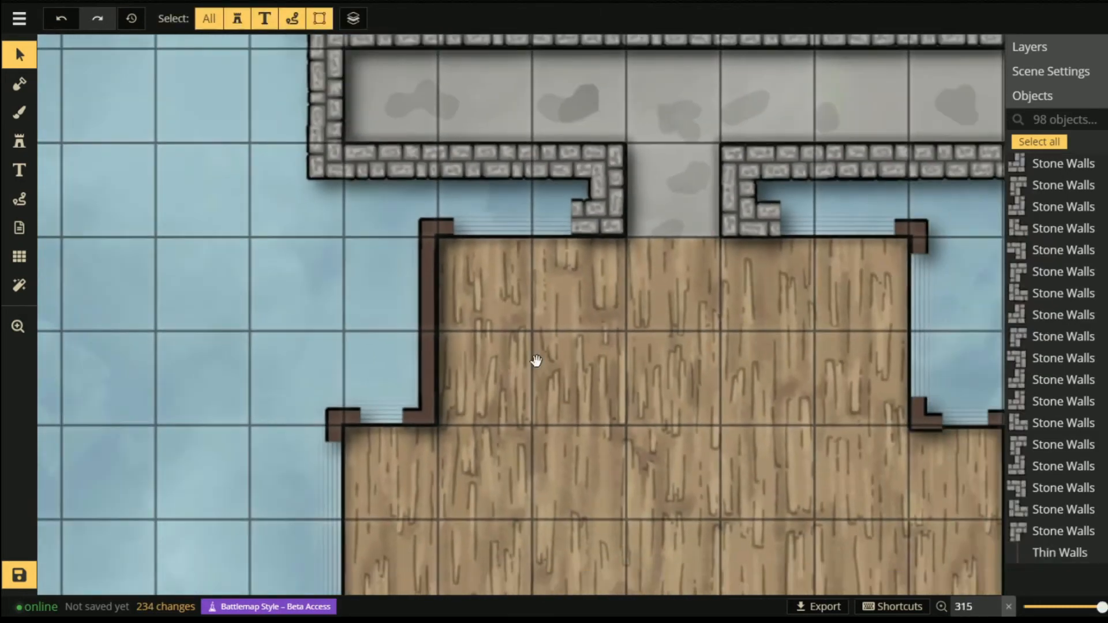
pyautogui.moveTo(537, 359); pyautogui.dragTo(506, 259)
pyautogui.scroll(-1, 507, 259)
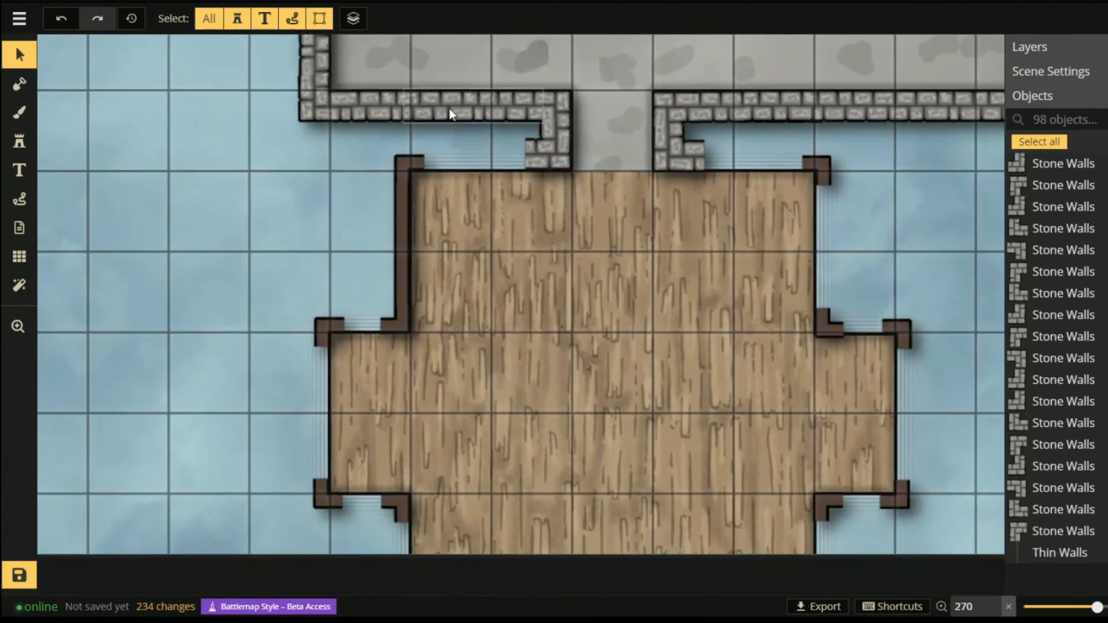
# - Stamp two thin walls along the room's right edge and nudge the corner piece into place
pyautogui.click(19, 144)
pyautogui.click(824, 241)
pyautogui.click(823, 256)
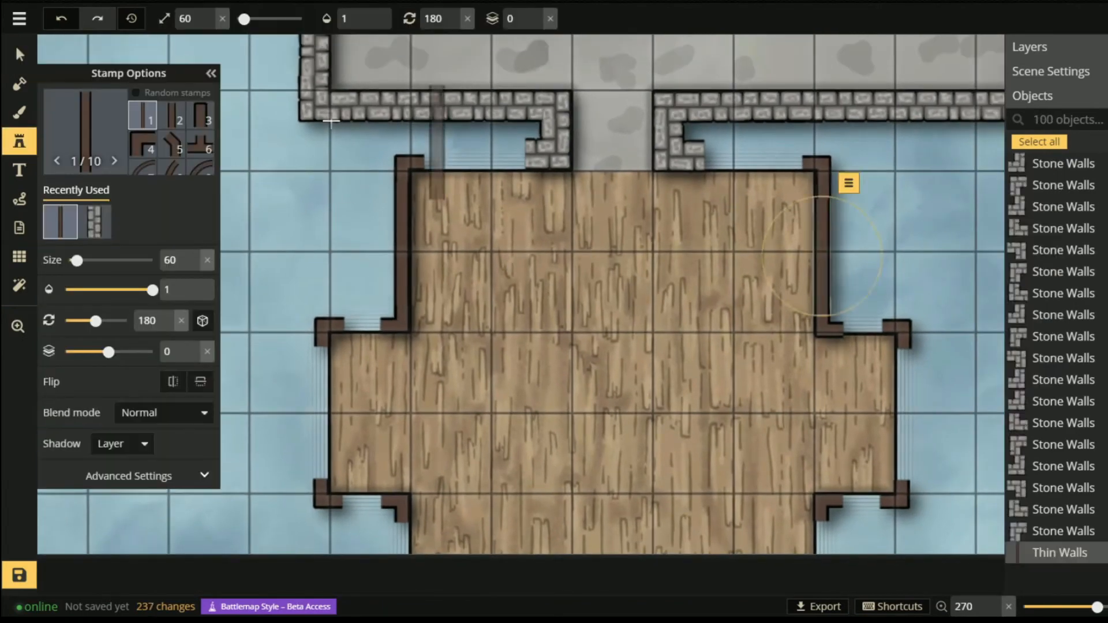
pyautogui.click(19, 55)
pyautogui.moveTo(822, 164); pyautogui.dragTo(821, 164)
# - Copy the pair of thin walls and place the copy along the room's left edge
pyautogui.click(403, 213)
pyautogui.keyDown('shift'); pyautogui.click(403, 283); pyautogui.keyUp('shift')
pyautogui.hotkey('ctrl', 'c')
pyautogui.hotkey('ctrl', 'v')
pyautogui.moveTo(273, 437); pyautogui.dragTo(320, 411)
pyautogui.click(324, 499)
pyautogui.hotkey('ctrl', 'v')
pyautogui.click(896, 333)
pyautogui.click(946, 266)
# - Paste another wall copy, rotate it horizontal, and move it to the top-left edge
pyautogui.hotkey('ctrl', 'v')
pyautogui.moveTo(617, 276)
pyautogui.mouseDown()
pyautogui.moveTo(635, 383)
pyautogui.moveTo(647, 387)
pyautogui.mouseUp()
pyautogui.moveTo(598, 282); pyautogui.dragTo(612, 265)
pyautogui.moveTo(599, 339); pyautogui.dragTo(497, 164)
# - Paste more thin wall copies along the room's top-right edge and onto the mid-floor
pyautogui.hotkey('ctrl', 'v')
pyautogui.moveTo(701, 293); pyautogui.dragTo(703, 297)
pyautogui.moveTo(638, 262); pyautogui.dragTo(730, 164)
pyautogui.click(480, 164)
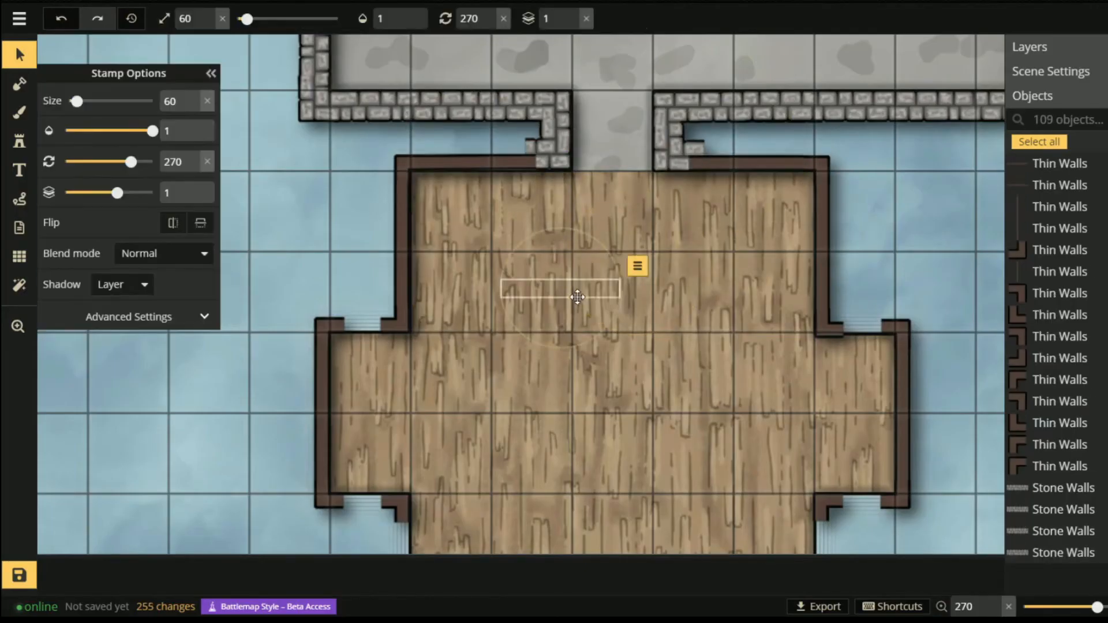
pyautogui.hotkey('ctrl', 'v')
pyautogui.moveTo(631, 326); pyautogui.dragTo(709, 164)
pyautogui.hotkey('ctrl', 'v')
pyautogui.moveTo(471, 363); pyautogui.dragTo(672, 422)
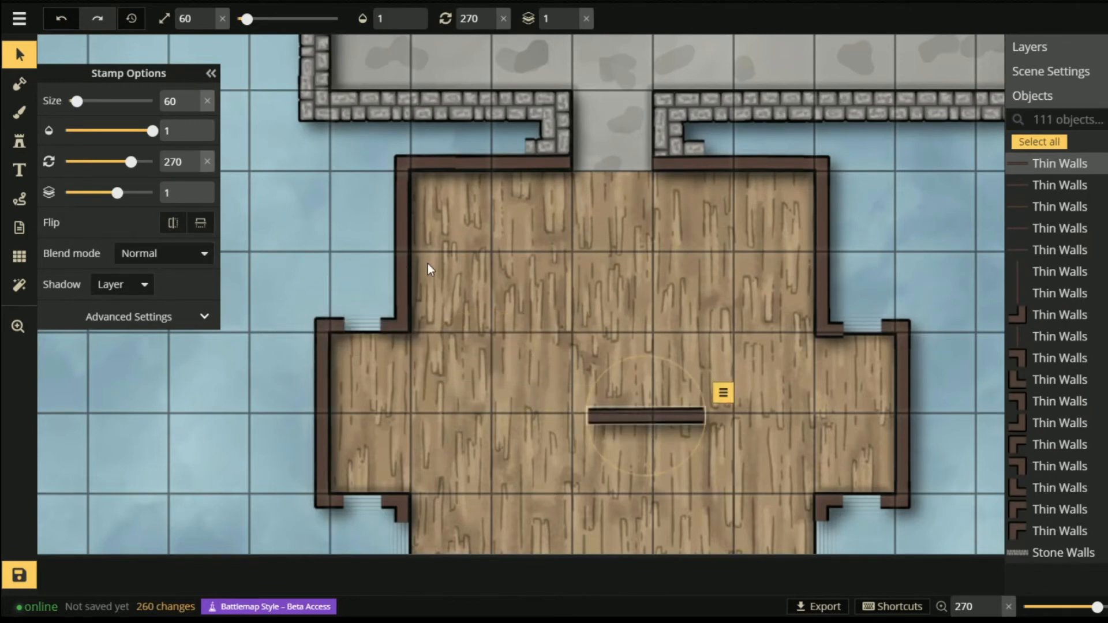
# - Stamp a short wall piece on the floor, undoing a mistaken thicker stamp
pyautogui.click(19, 141)
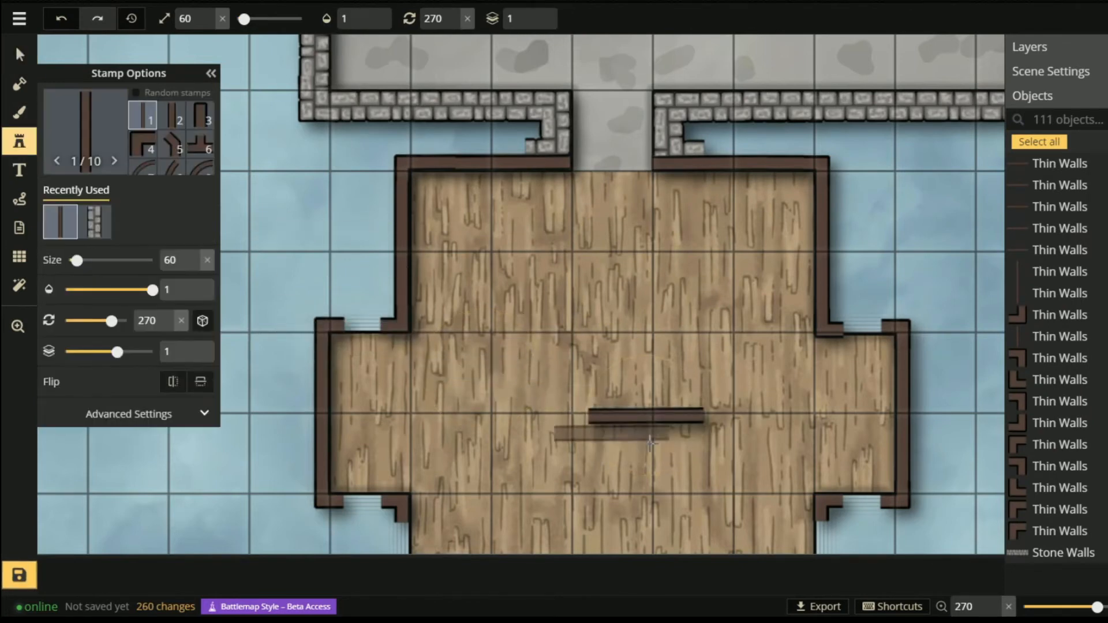
pyautogui.click(525, 259)
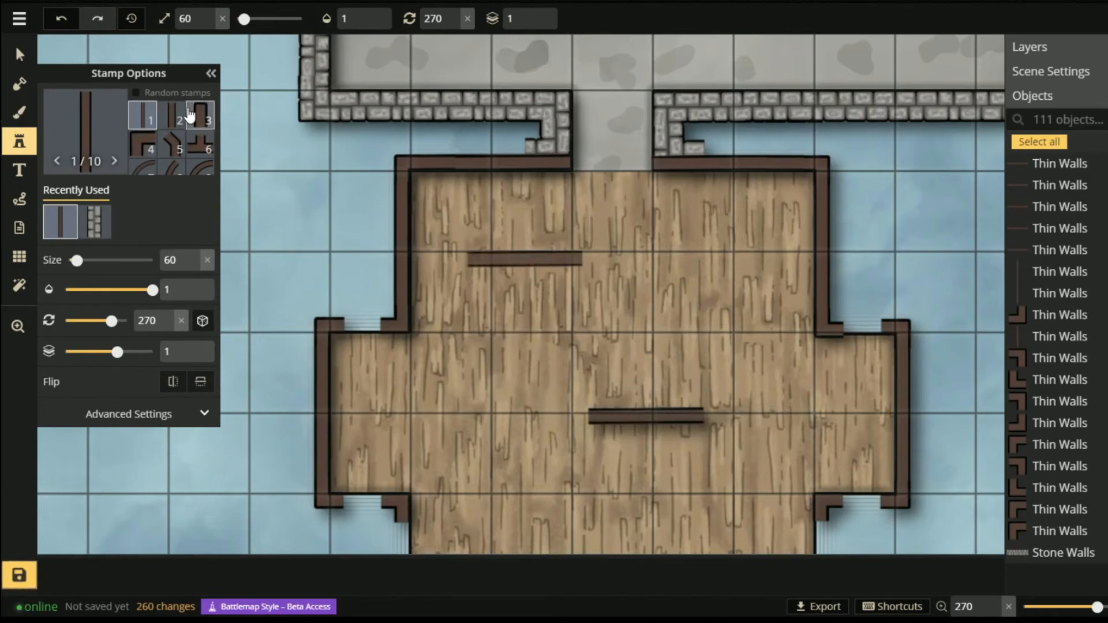
pyautogui.click(173, 114)
pyautogui.hotkey('ctrl', 'z')
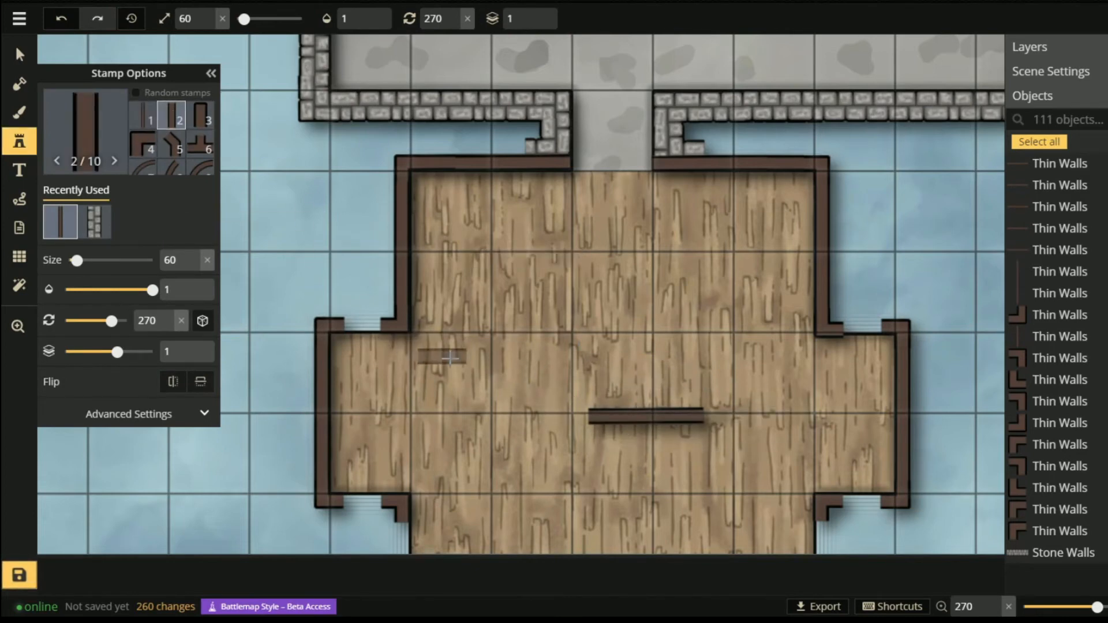
pyautogui.click(360, 325)
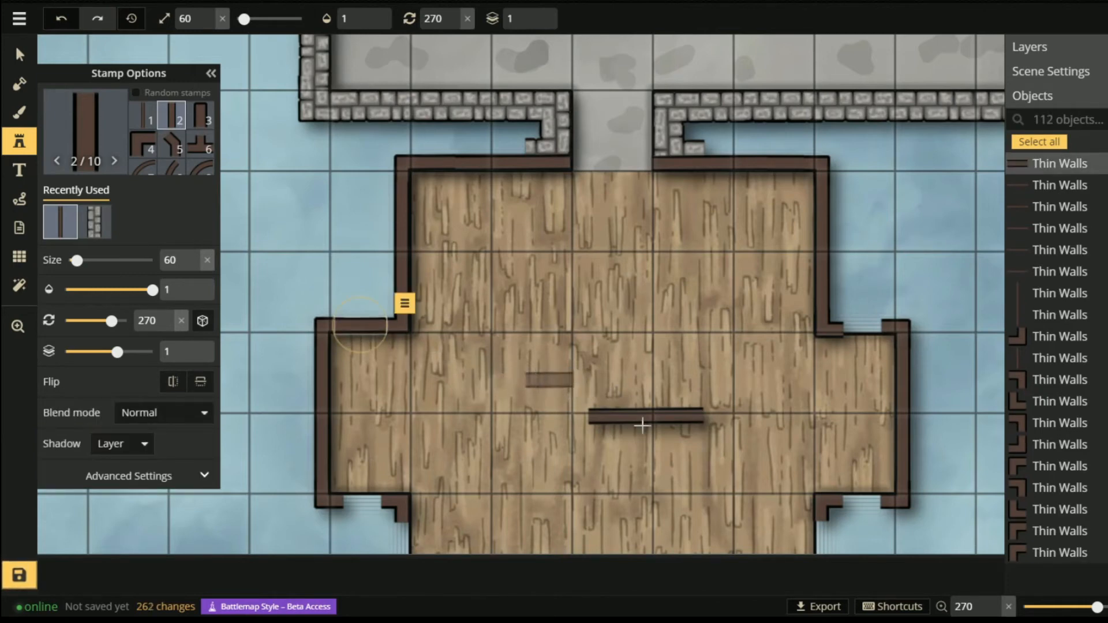
# - Copy horizontal and vertical wall pieces into the last gaps of the wooden room's outline
pyautogui.click(21, 55)
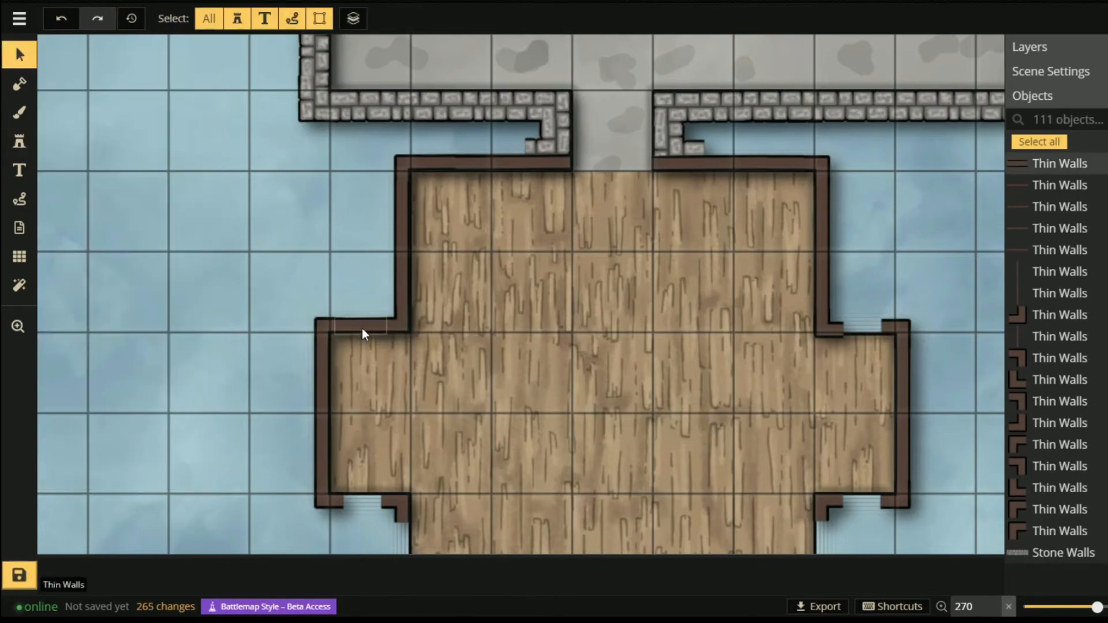
pyautogui.click(362, 327)
pyautogui.hotkey('ctrl', 'c')
pyautogui.hotkey('ctrl', 'v')
pyautogui.hotkey('ctrl', 'v')
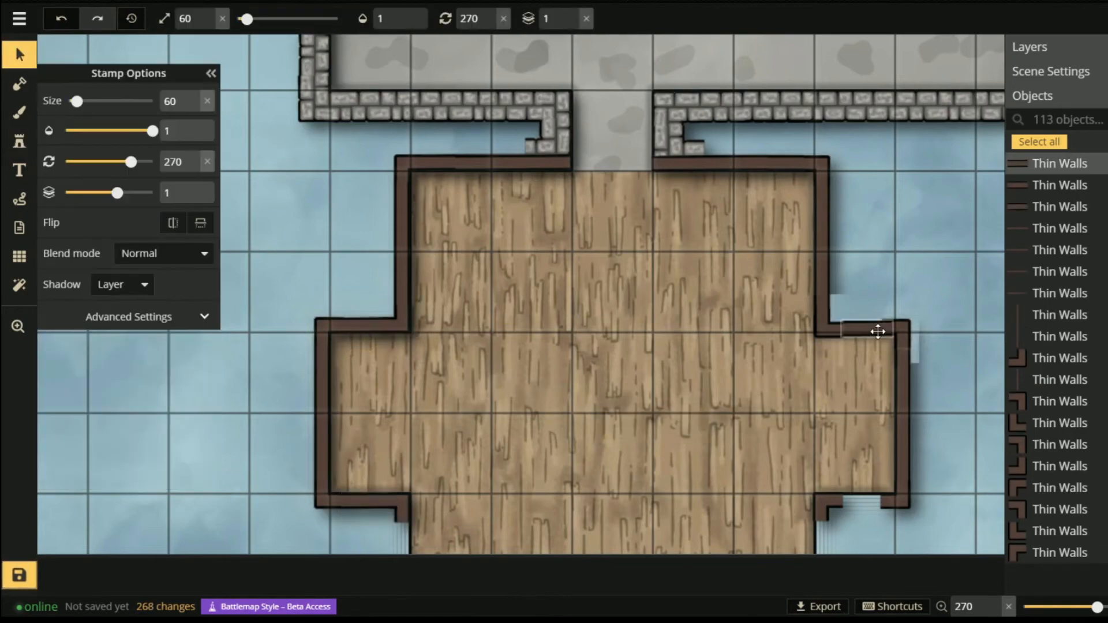
pyautogui.hotkey('ctrl', 'v')
pyautogui.moveTo(619, 430); pyautogui.dragTo(863, 501)
pyautogui.click(829, 508)
pyautogui.click(822, 462)
pyautogui.hotkey('ctrl', 'v')
pyautogui.hotkey('ctrl', 'v')
pyautogui.moveTo(507, 509); pyautogui.dragTo(394, 546)
pyautogui.scroll(-5, 507, 519)
pyautogui.click(791, 486)
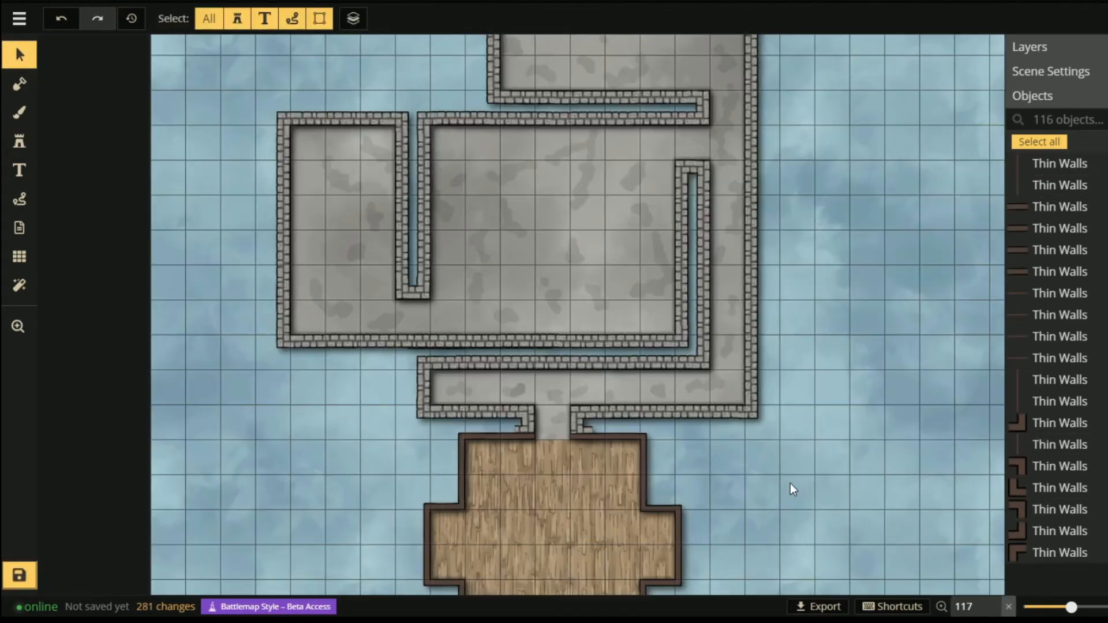
# - Ready a straight Thin Walls stamp at size 60, collapse Stamp Options, and rotate it horizontal
pyautogui.moveTo(786, 250); pyautogui.dragTo(789, 183)
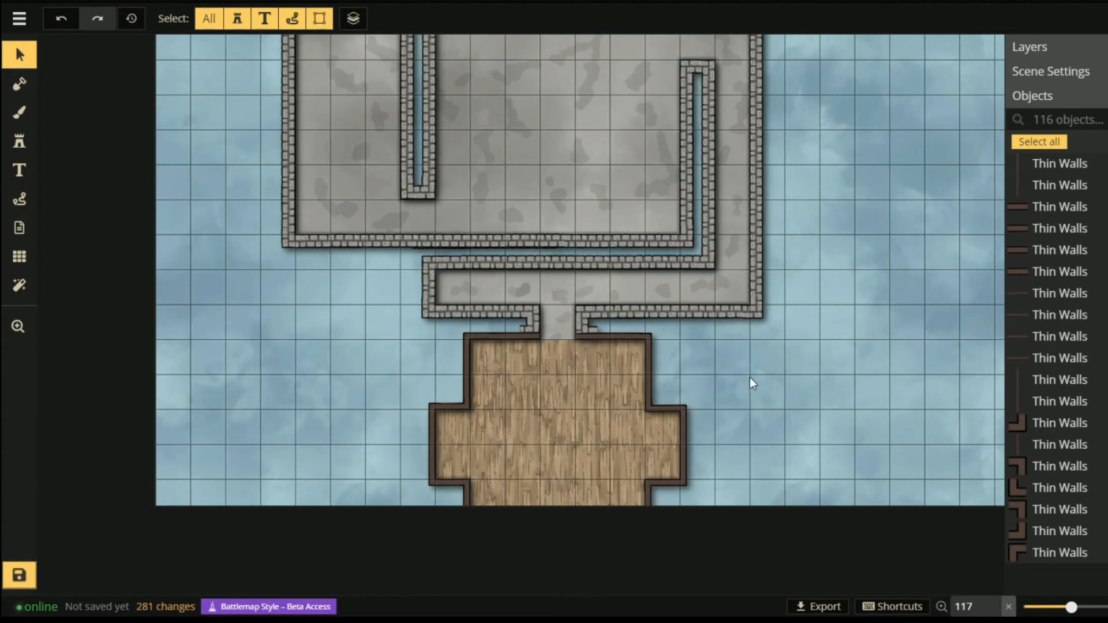
pyautogui.press('space')
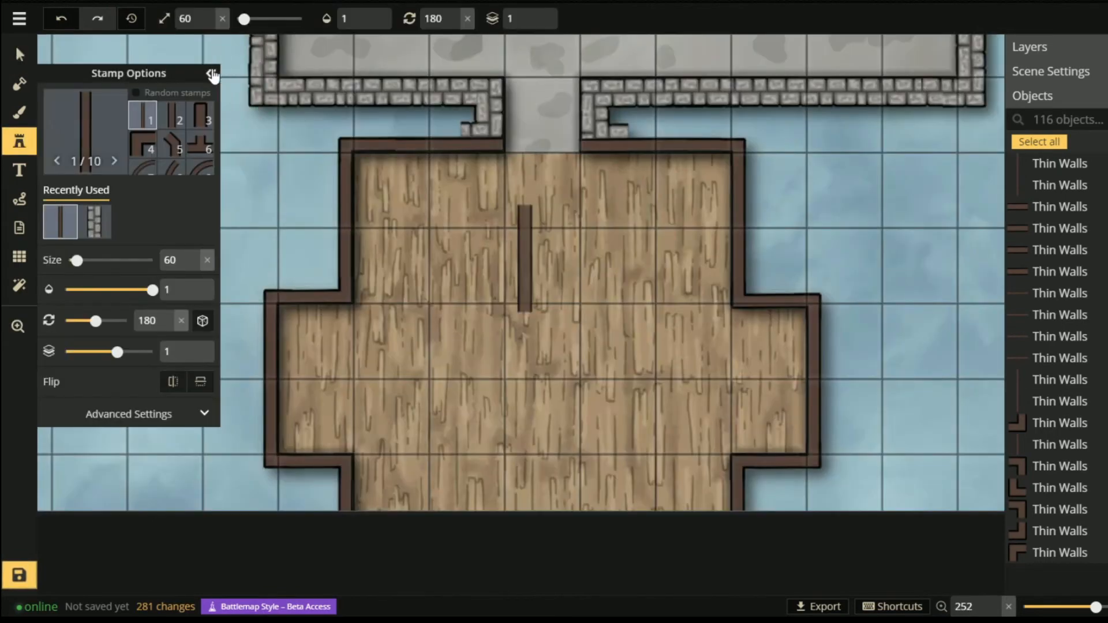
pyautogui.click(213, 73)
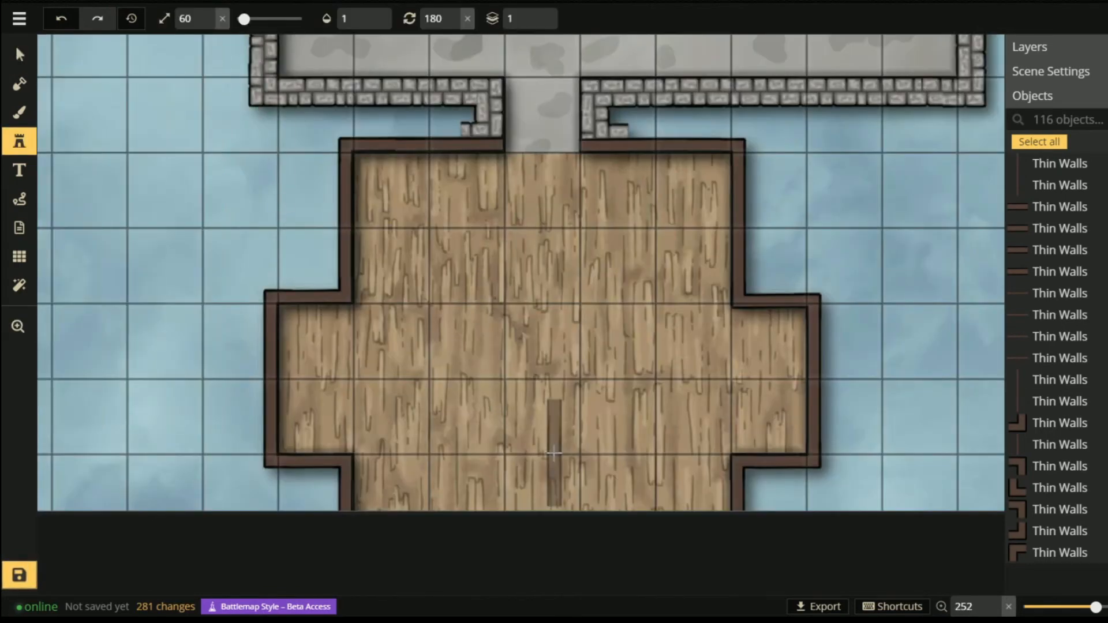
pyautogui.scroll(6, 557, 454)
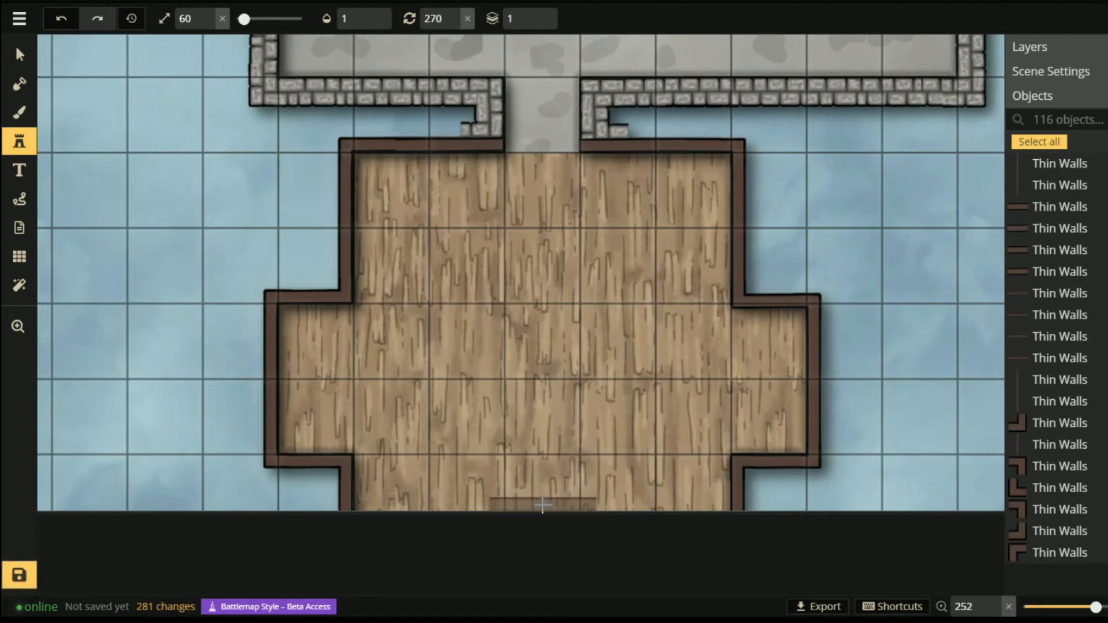
# - Stack four horizontal thin walls, shrinking from size 60 to 35, as steps at the bottom edge
pyautogui.click(543, 505)
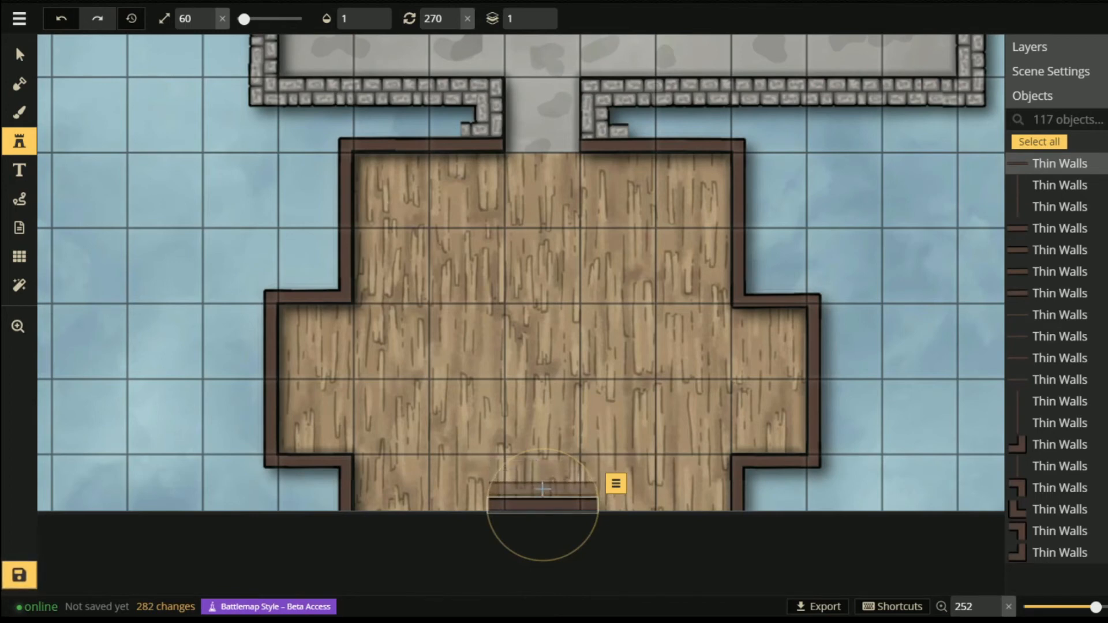
pyautogui.click(543, 492)
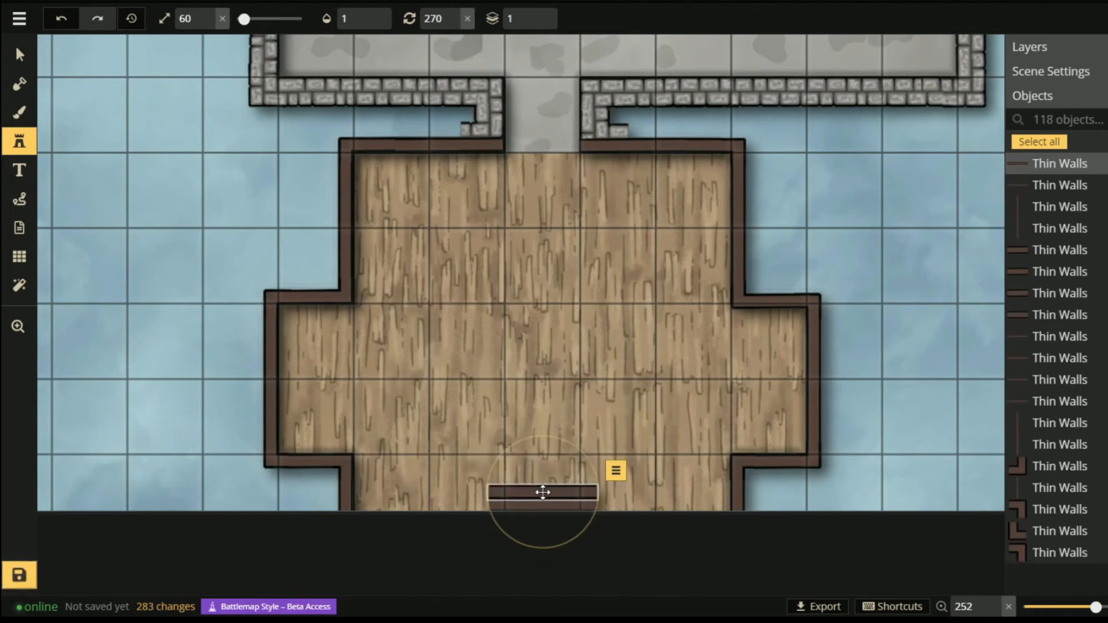
pyautogui.scroll(-2, 542, 492)
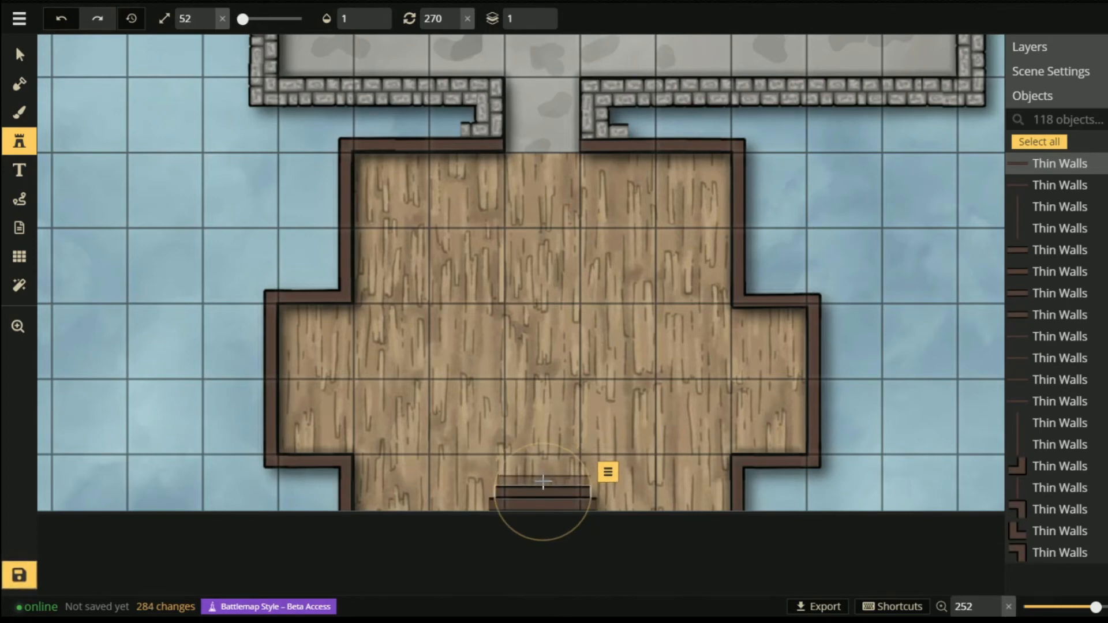
pyautogui.click(540, 481)
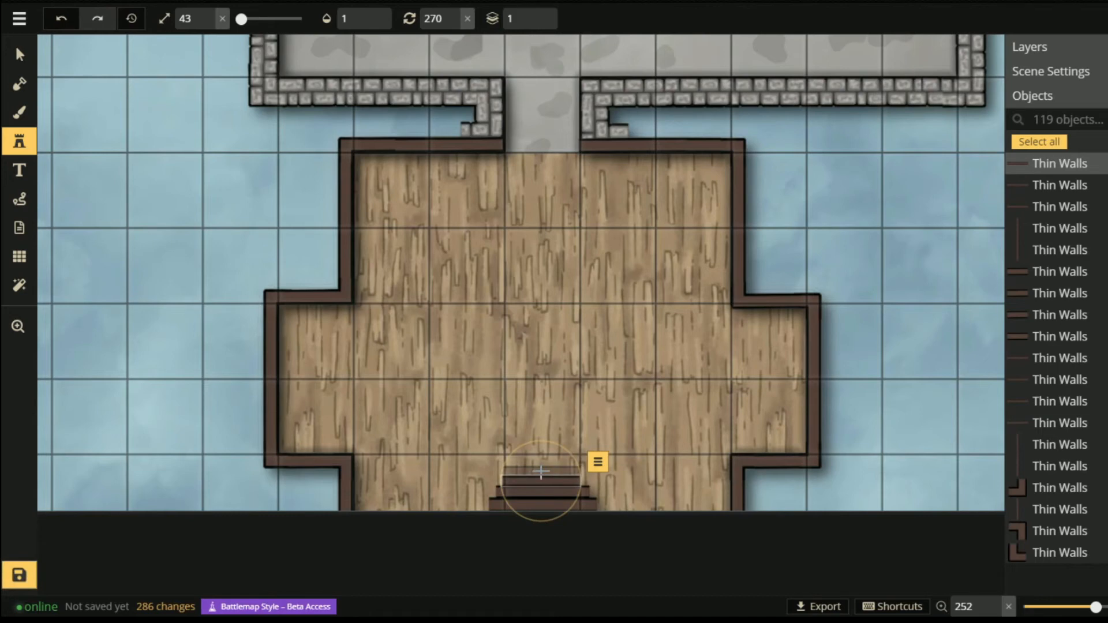
pyautogui.click(540, 472)
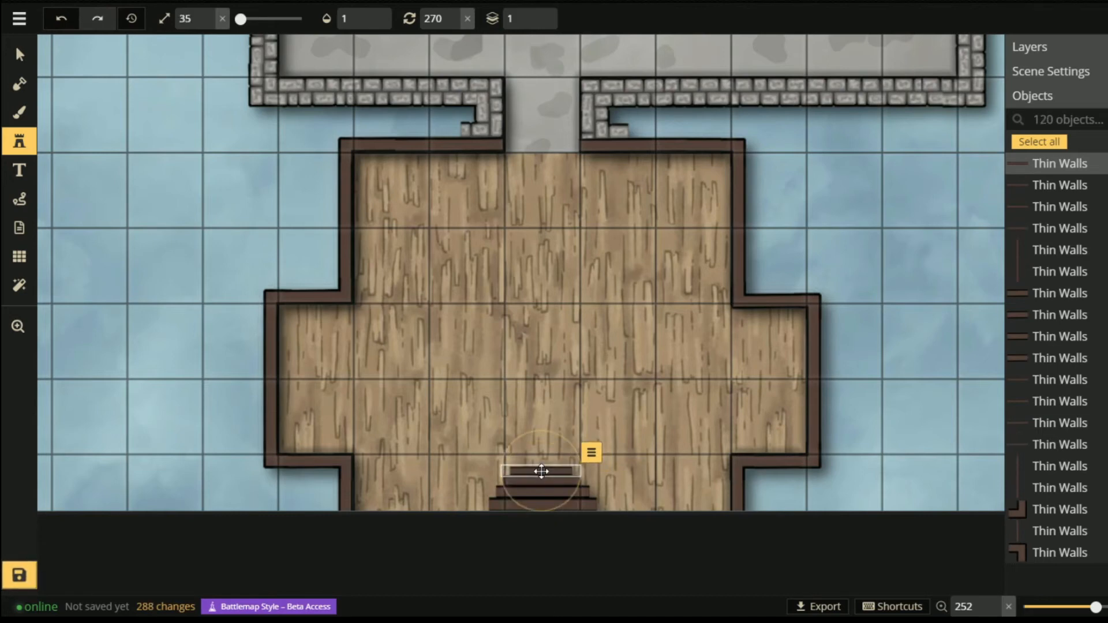
pyautogui.click(19, 55)
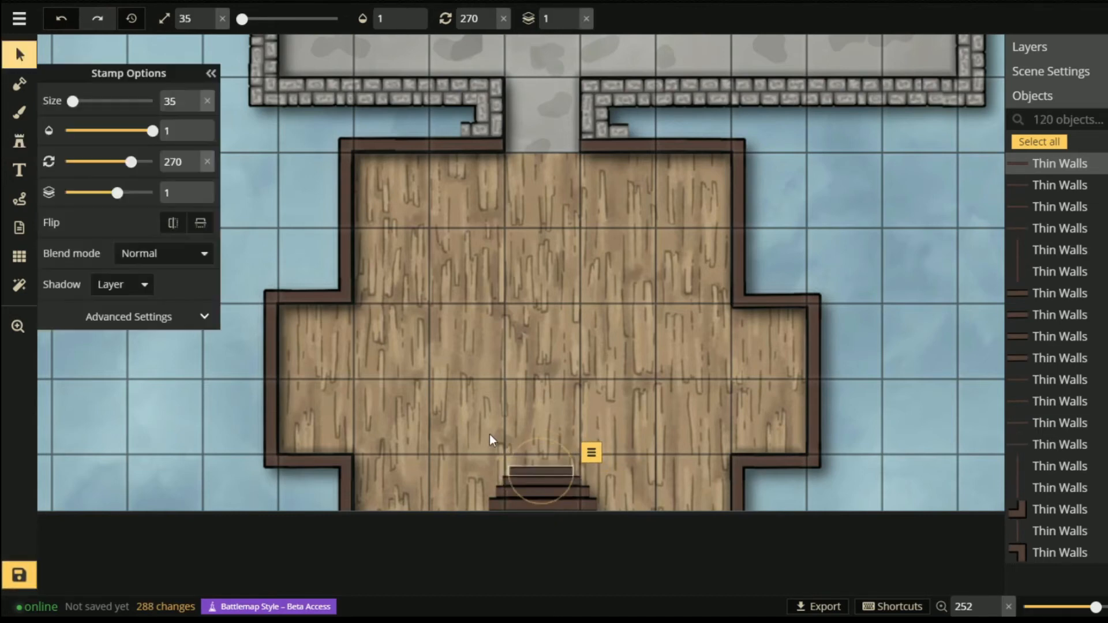
pyautogui.scroll(-5, 491, 358)
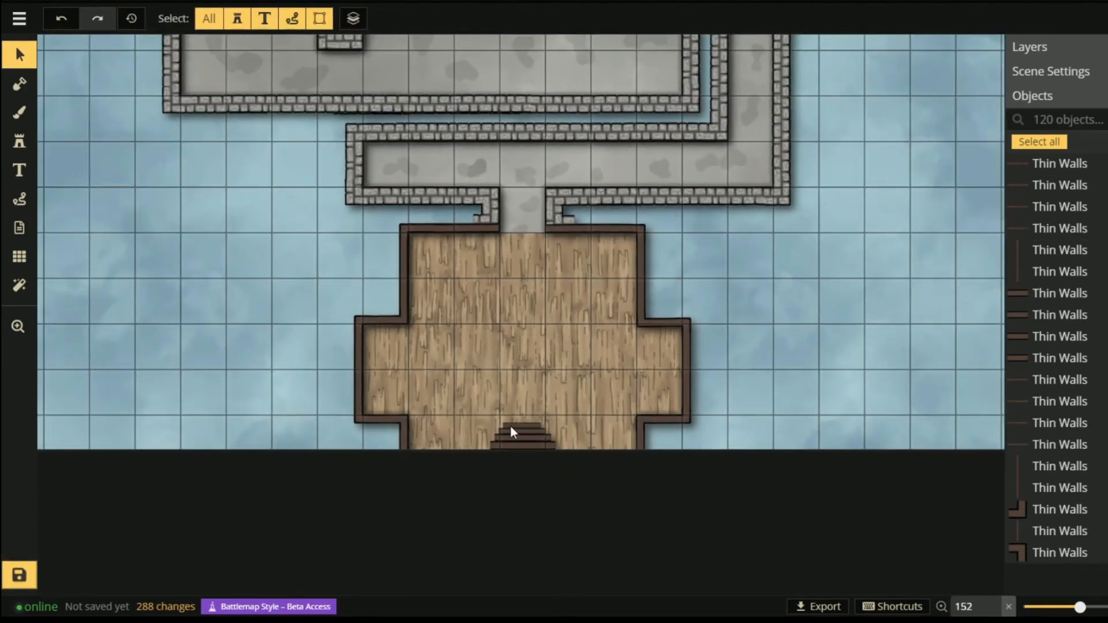
# - Choose the Barrels stamp from the Stamp Catalog
pyautogui.click(19, 141)
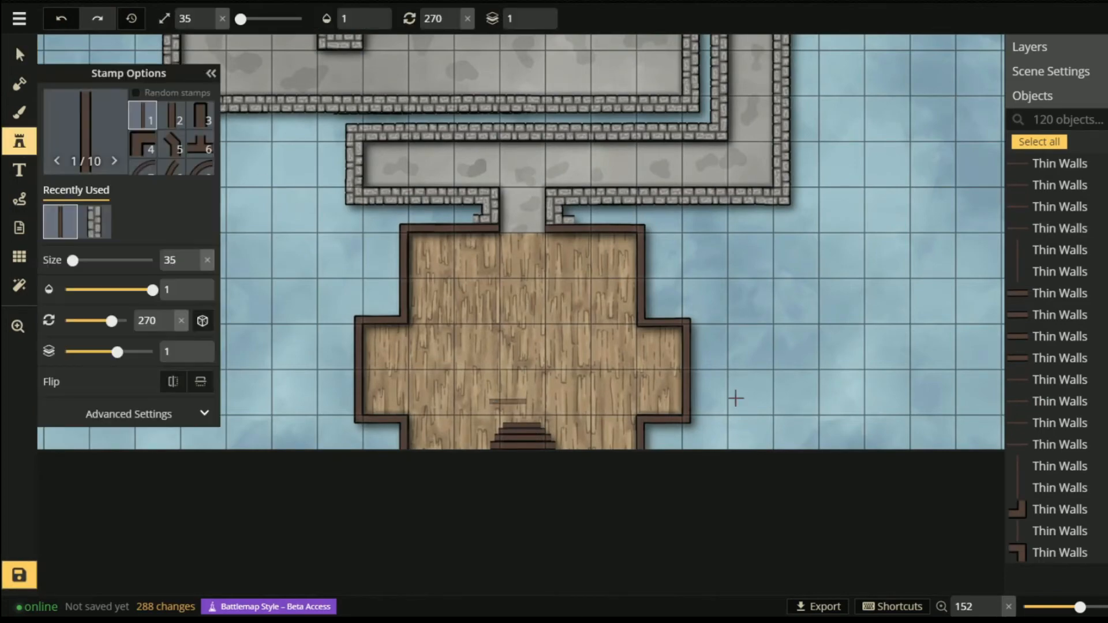
pyautogui.click(80, 138)
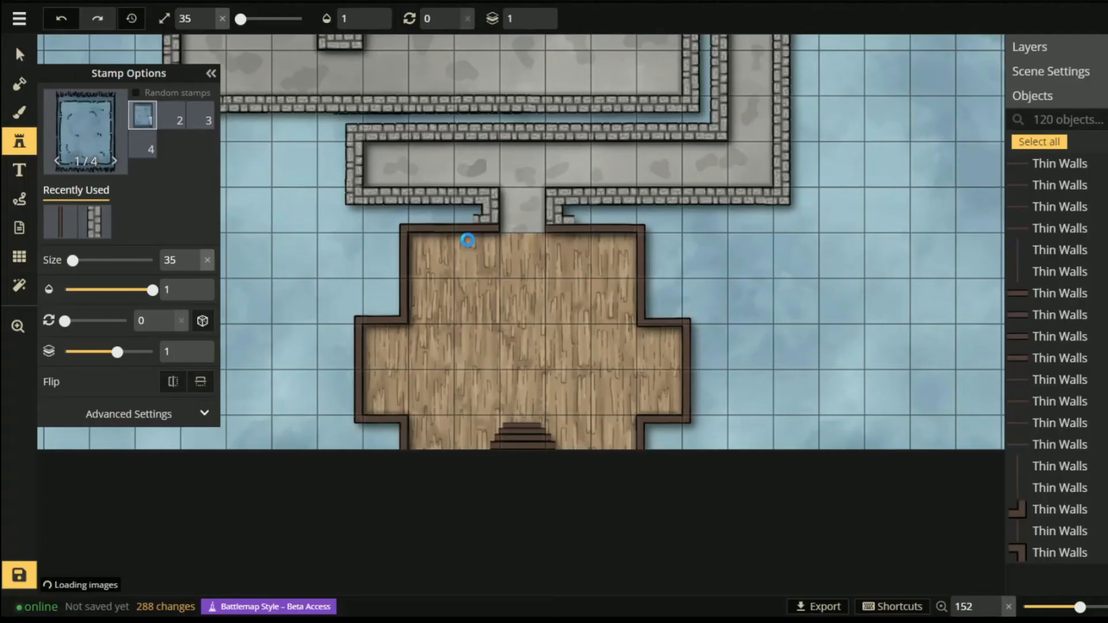
pyautogui.click(506, 237)
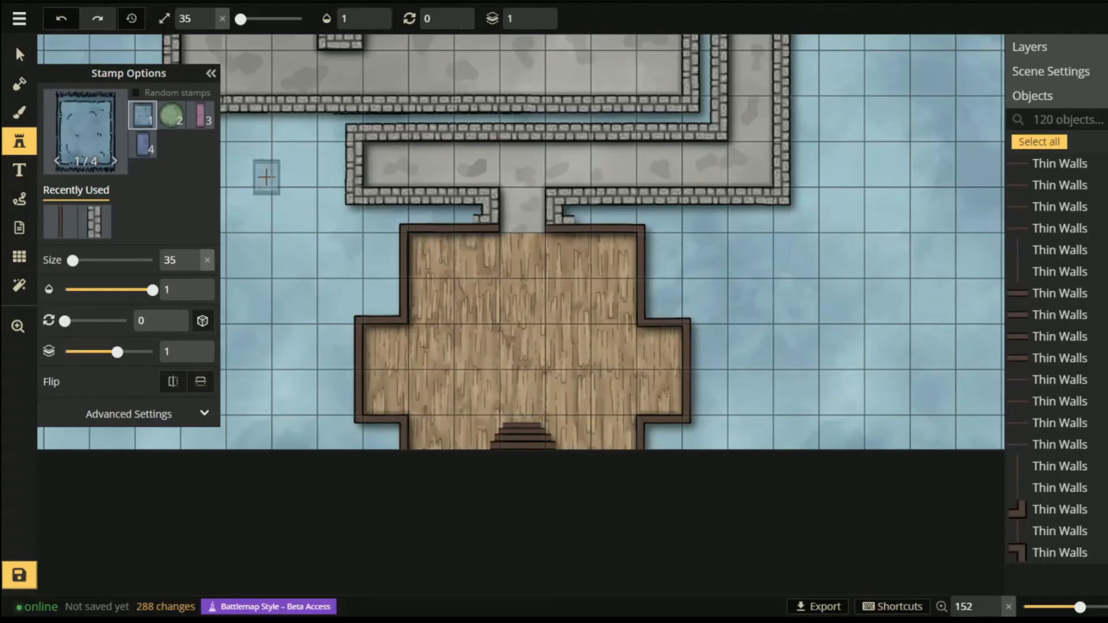
pyautogui.click(79, 137)
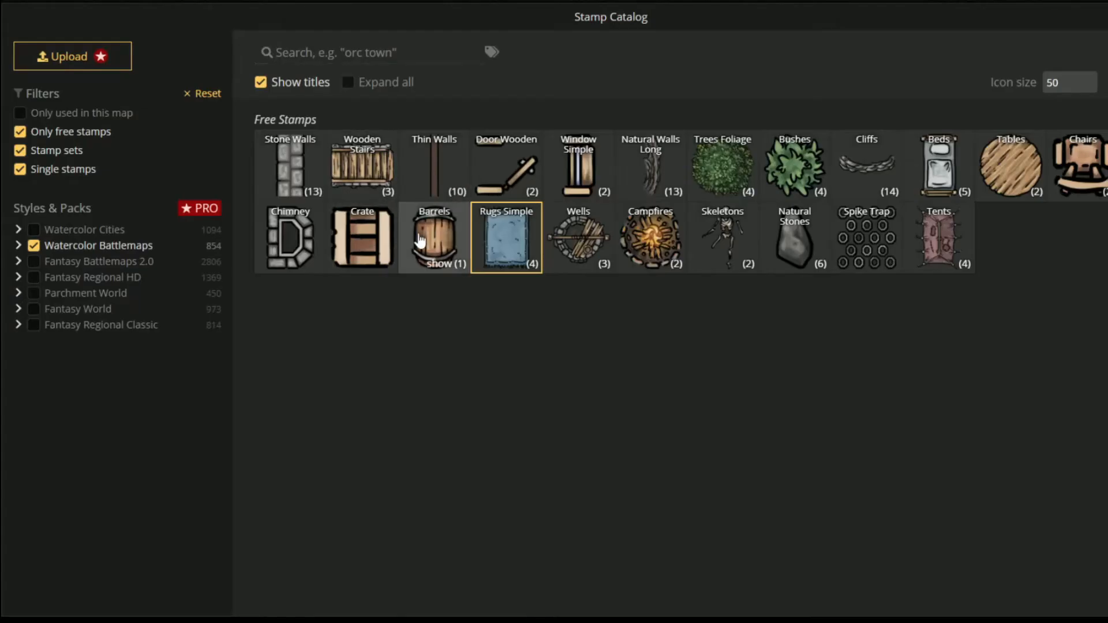
pyautogui.click(367, 236)
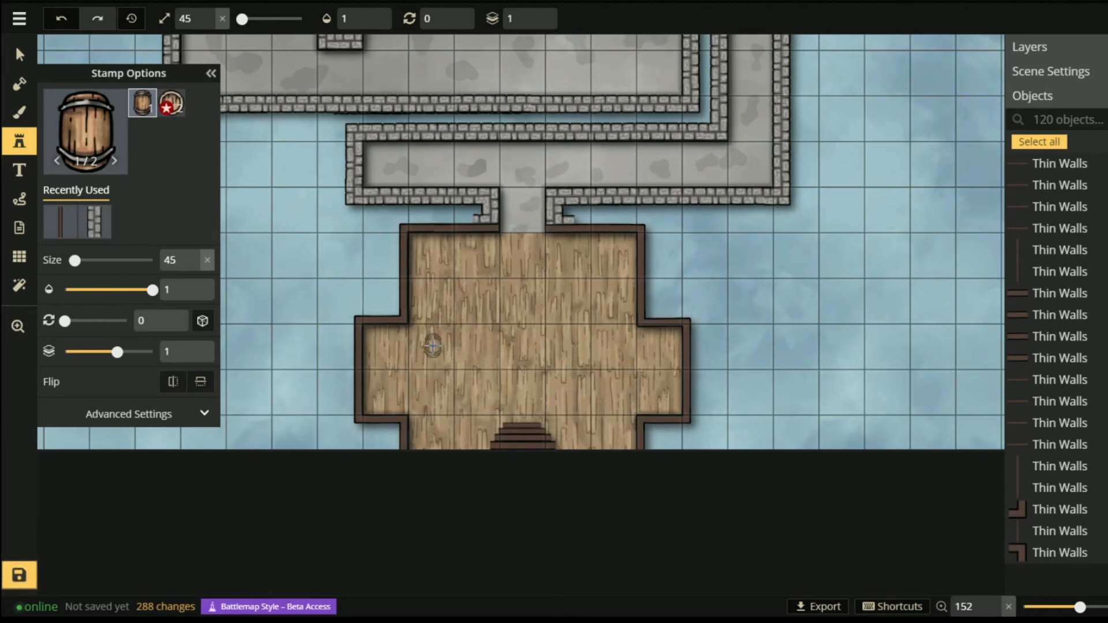
# - Place nine barrels around the wooden floor and reopen the stamp catalog
pyautogui.click(433, 347)
pyautogui.click(573, 303)
pyautogui.click(622, 393)
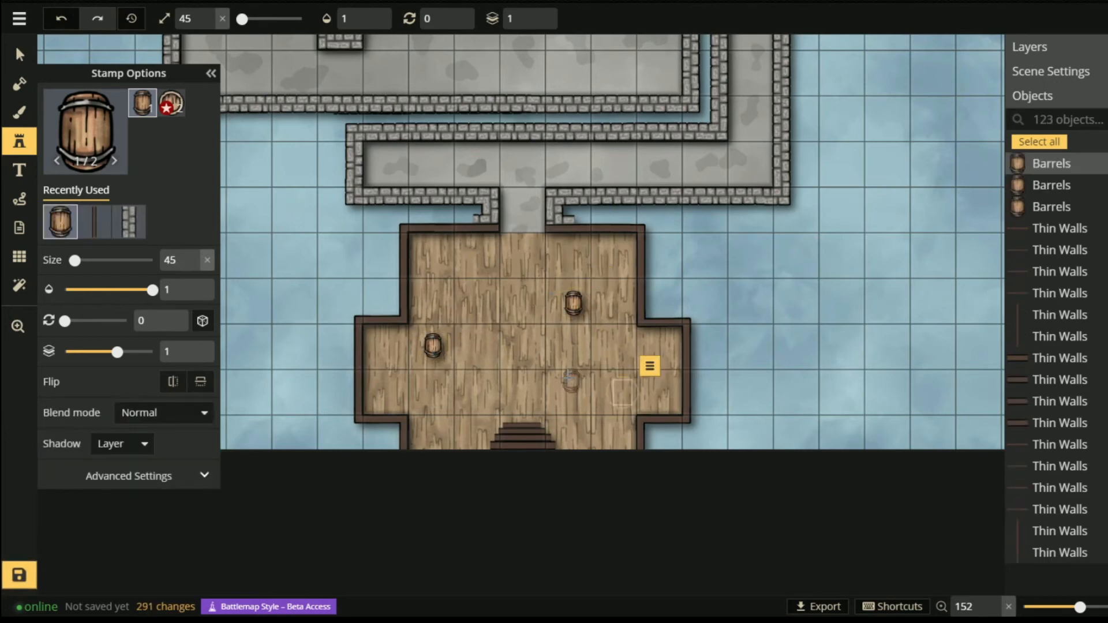
pyautogui.click(465, 295)
pyautogui.click(489, 388)
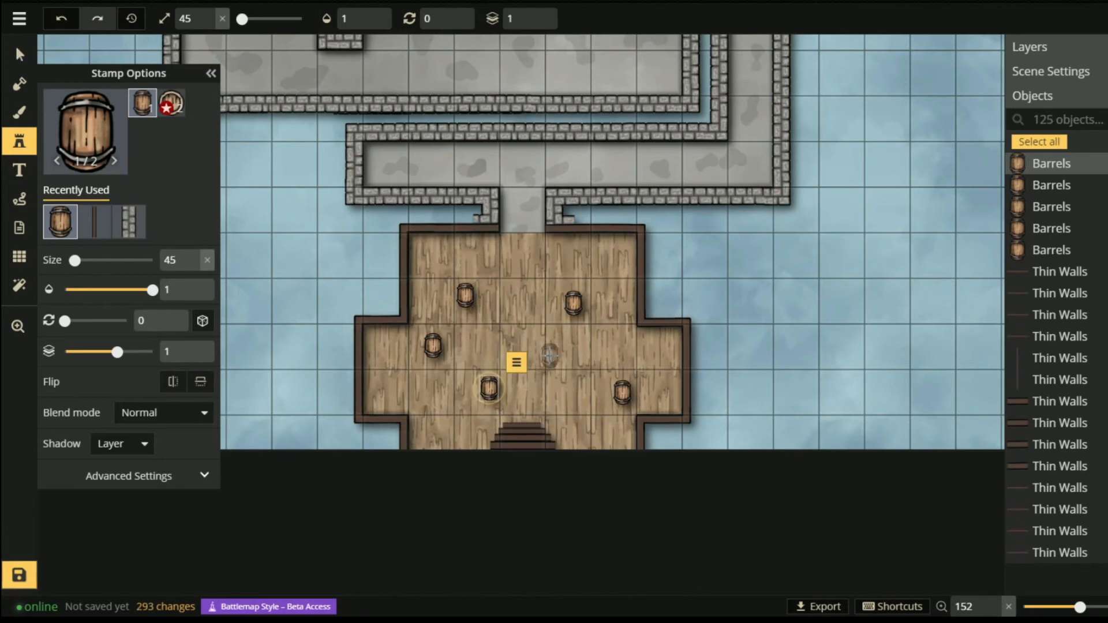
pyautogui.click(549, 356)
pyautogui.click(419, 400)
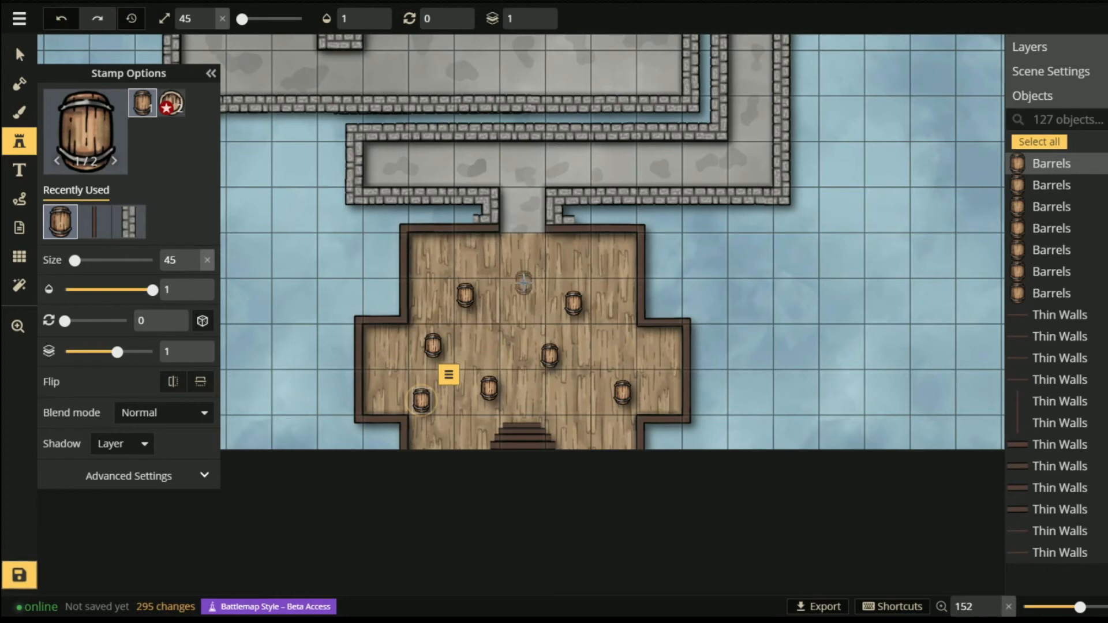
pyautogui.click(523, 283)
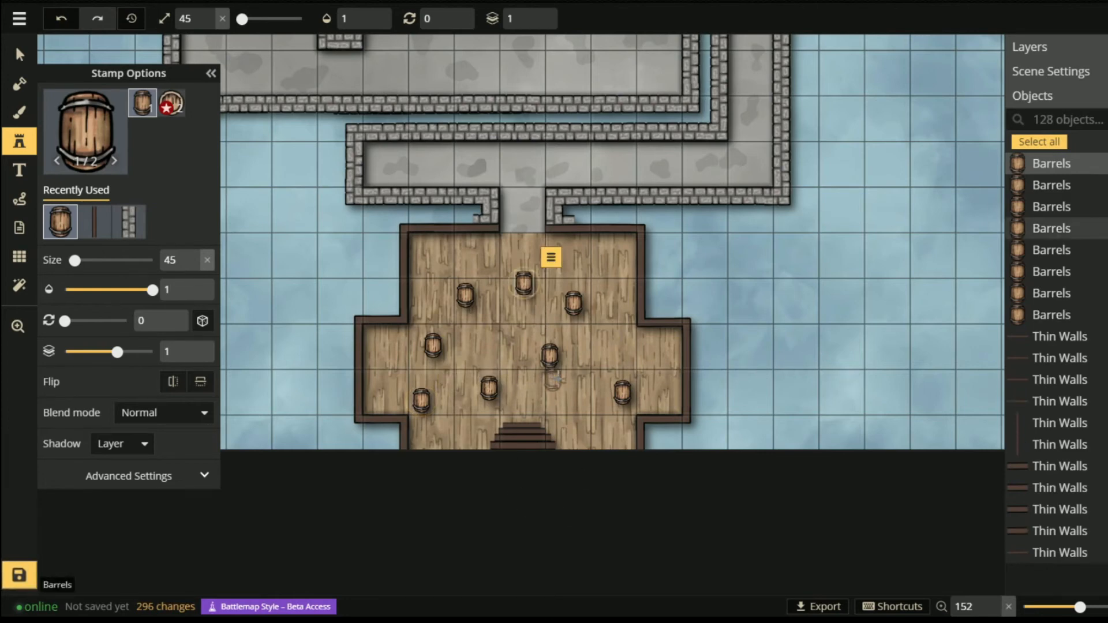
pyautogui.click(580, 407)
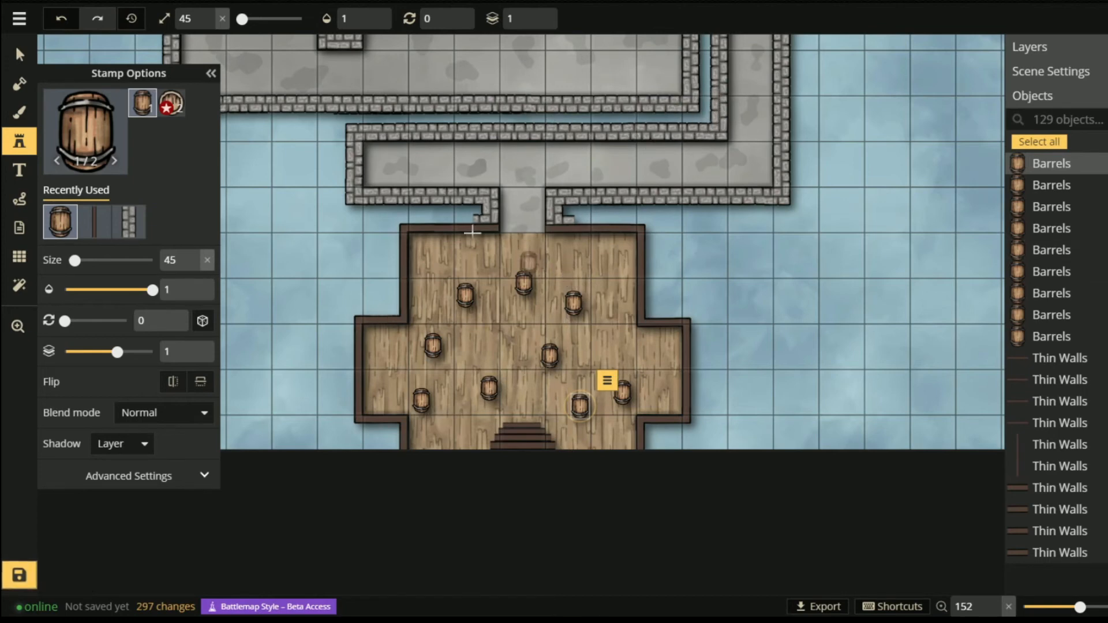
pyautogui.click(84, 131)
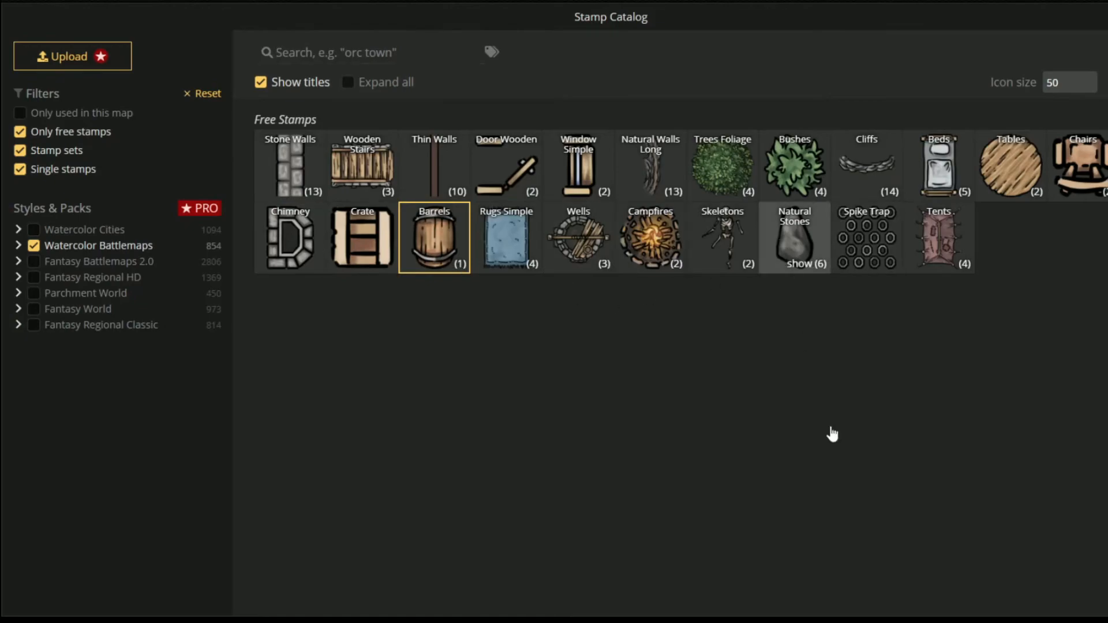
# - Scatter ten Natural Stones as rubble across the doorway between the stone corridor and wooden room
pyautogui.click(795, 237)
pyautogui.scroll(5, 534, 241)
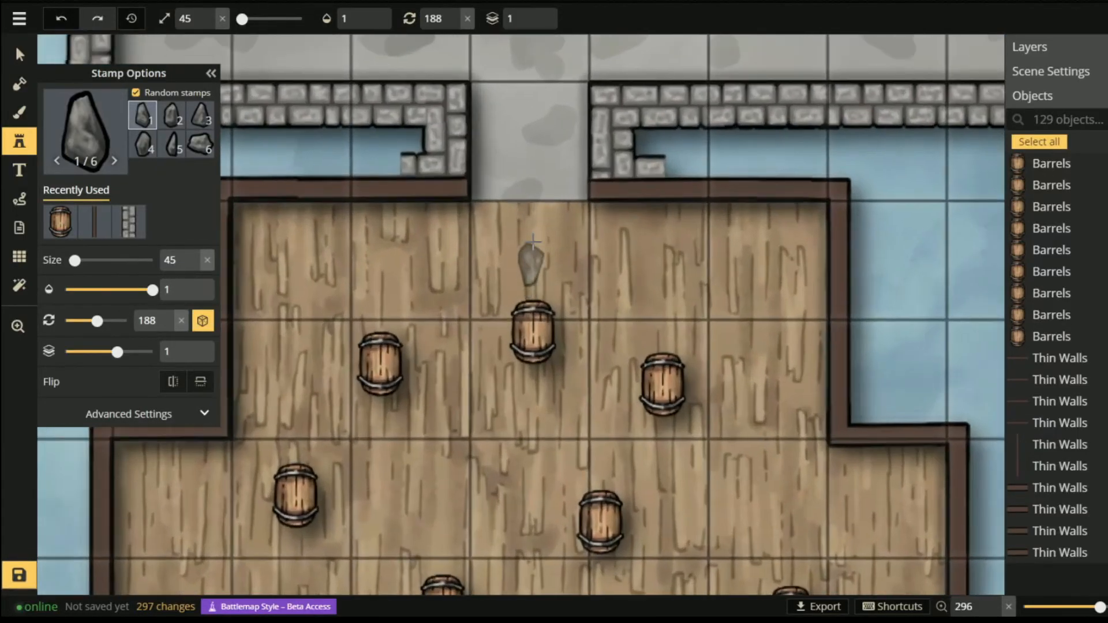
pyautogui.scroll(3, 534, 242)
pyautogui.click(527, 258)
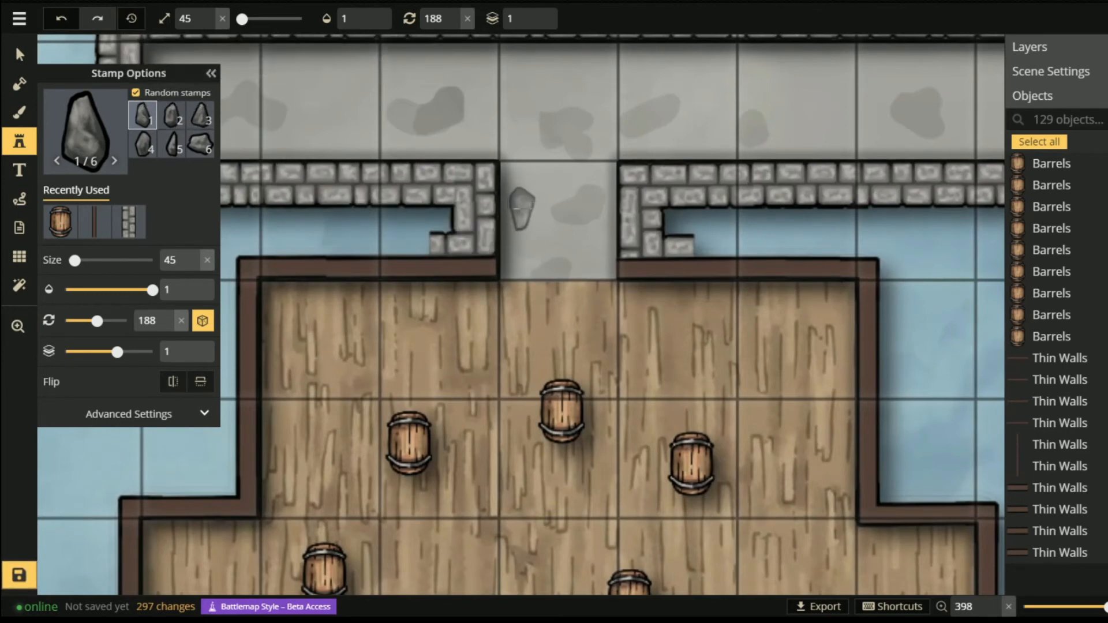
pyautogui.click(520, 260)
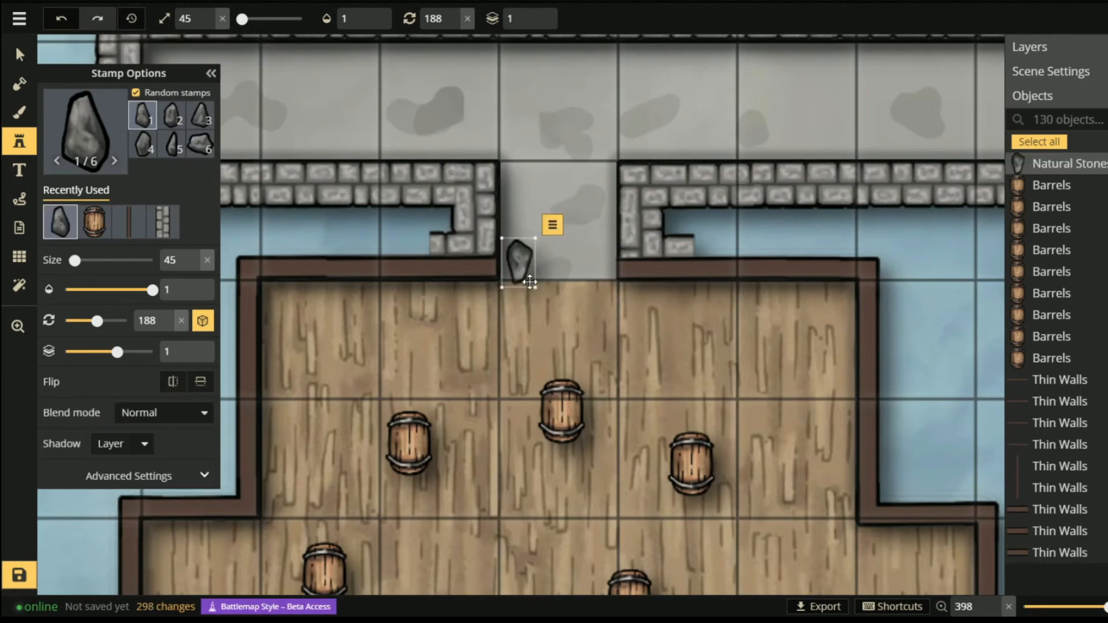
pyautogui.click(580, 261)
pyautogui.click(585, 190)
pyautogui.click(530, 188)
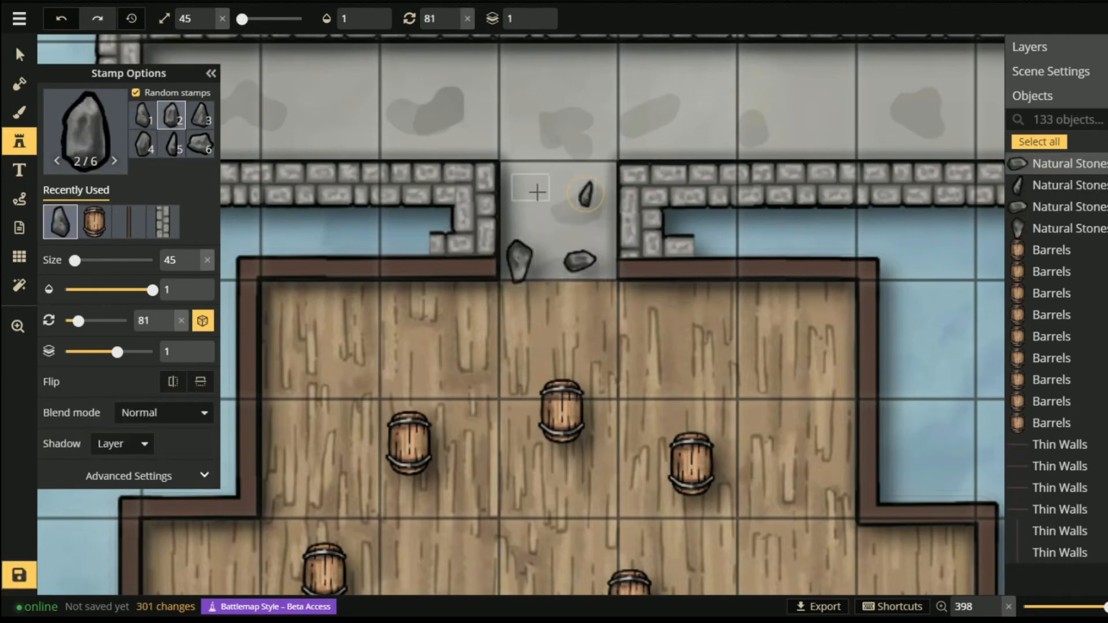
pyautogui.click(553, 222)
pyautogui.click(589, 231)
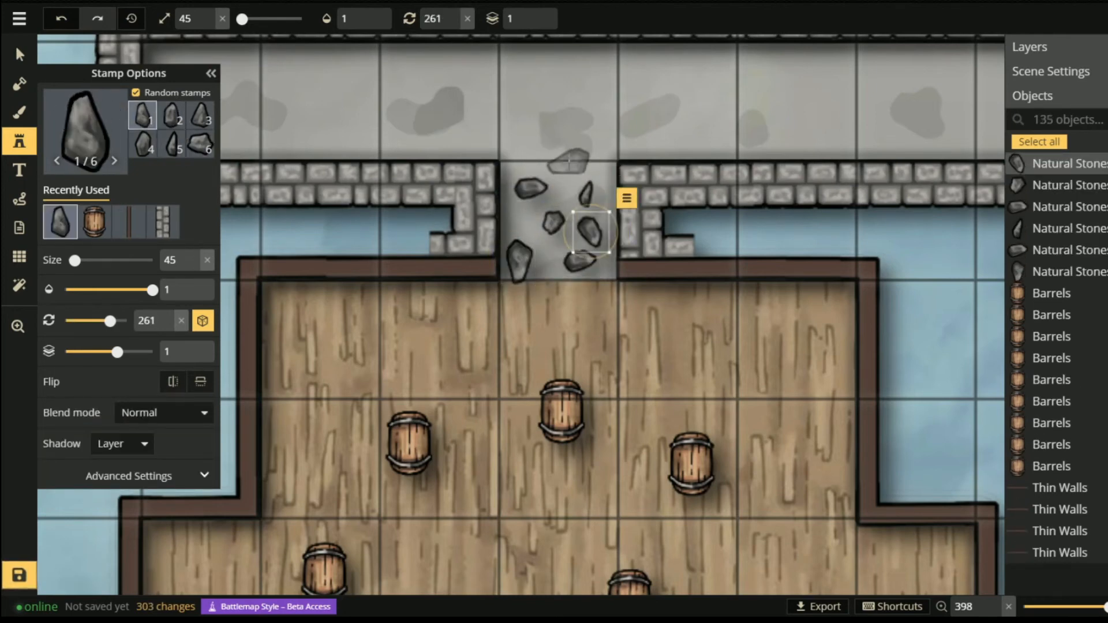
pyautogui.click(569, 161)
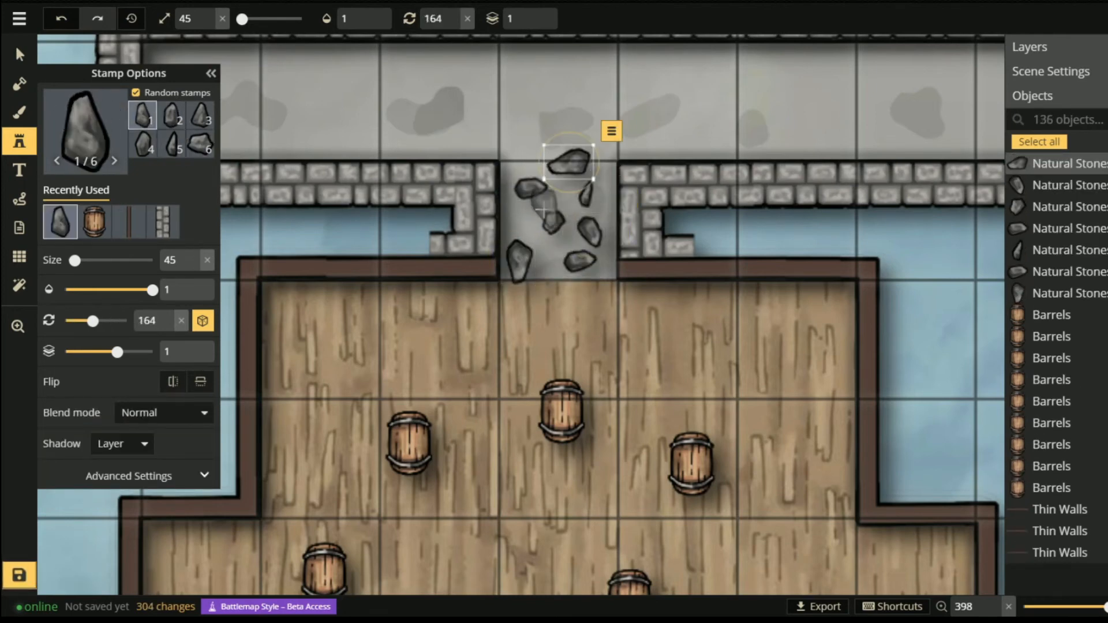
pyautogui.click(598, 285)
pyautogui.click(549, 284)
pyautogui.scroll(-5, 548, 284)
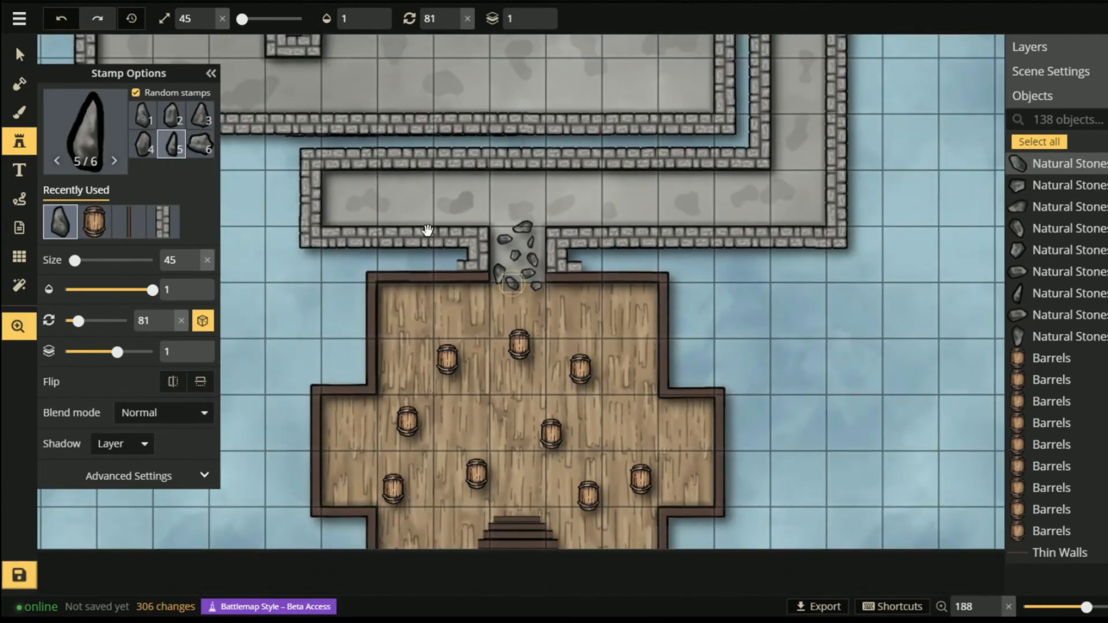
pyautogui.moveTo(430, 235); pyautogui.dragTo(656, 302)
pyautogui.scroll(3, 578, 288)
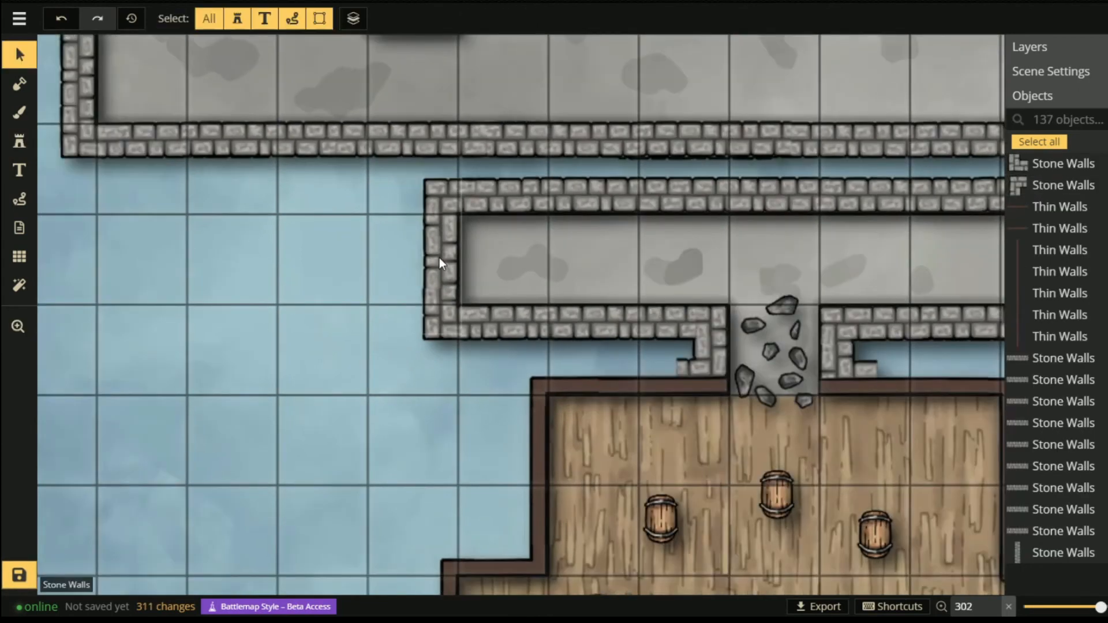
# - Delete the inner wall's end piece, then place a natural stone there and raise it two layers
pyautogui.click(438, 260)
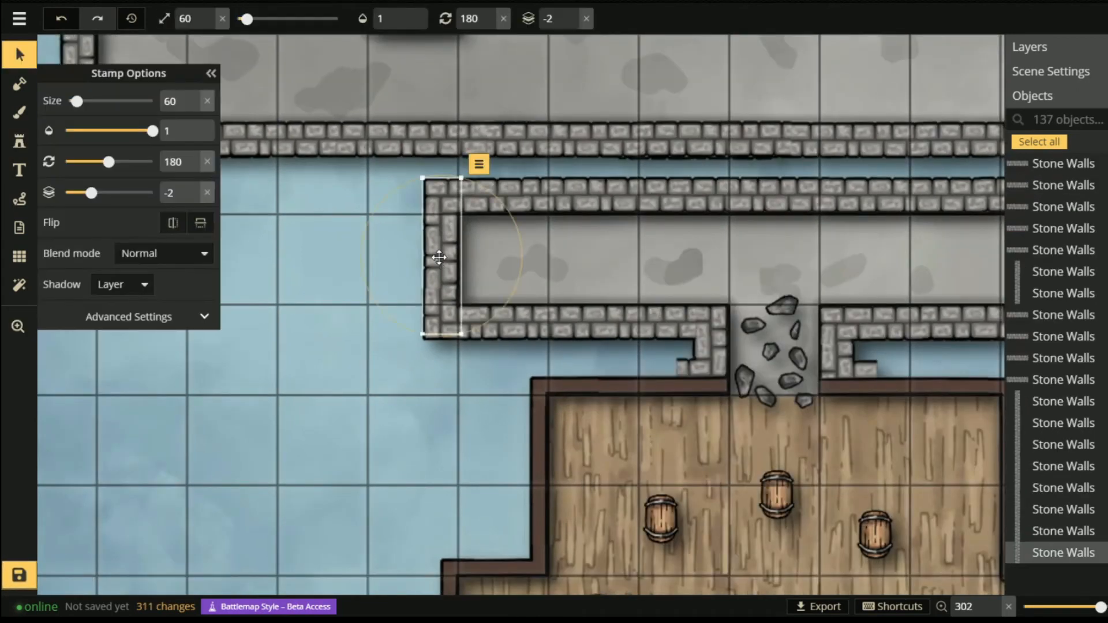
pyautogui.press('Delete')
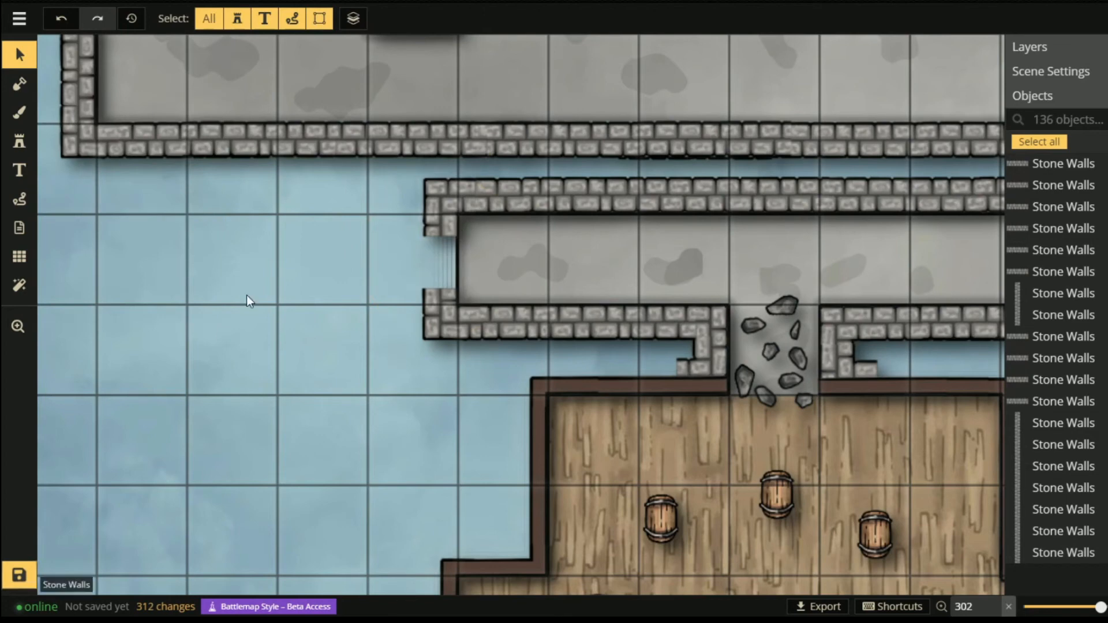
pyautogui.click(19, 141)
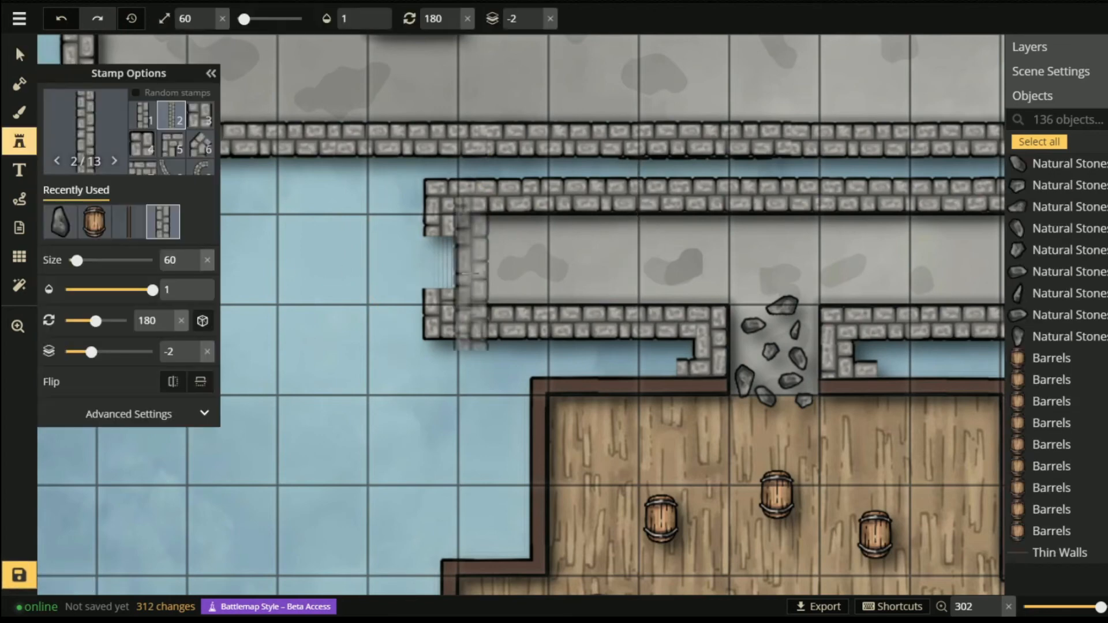
pyautogui.click(60, 221)
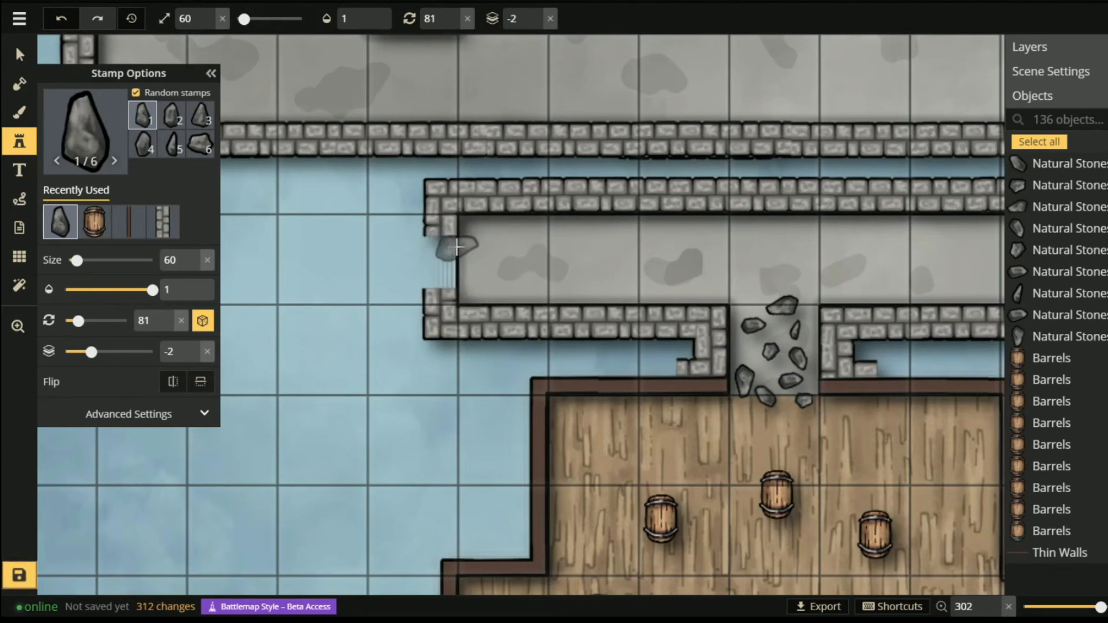
pyautogui.click(442, 231)
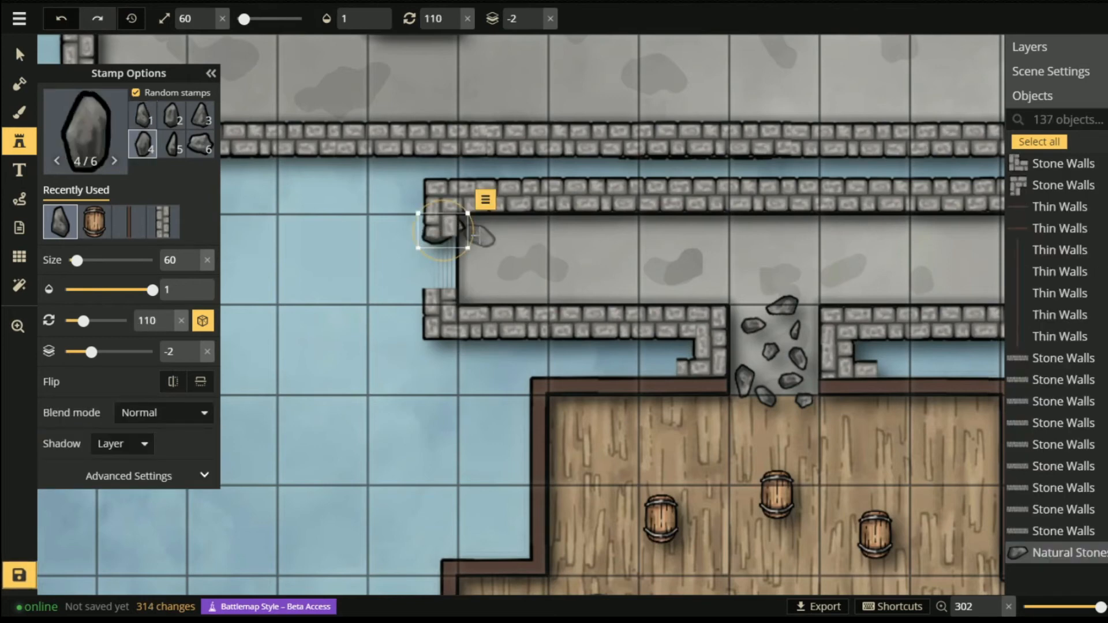
pyautogui.click(486, 199)
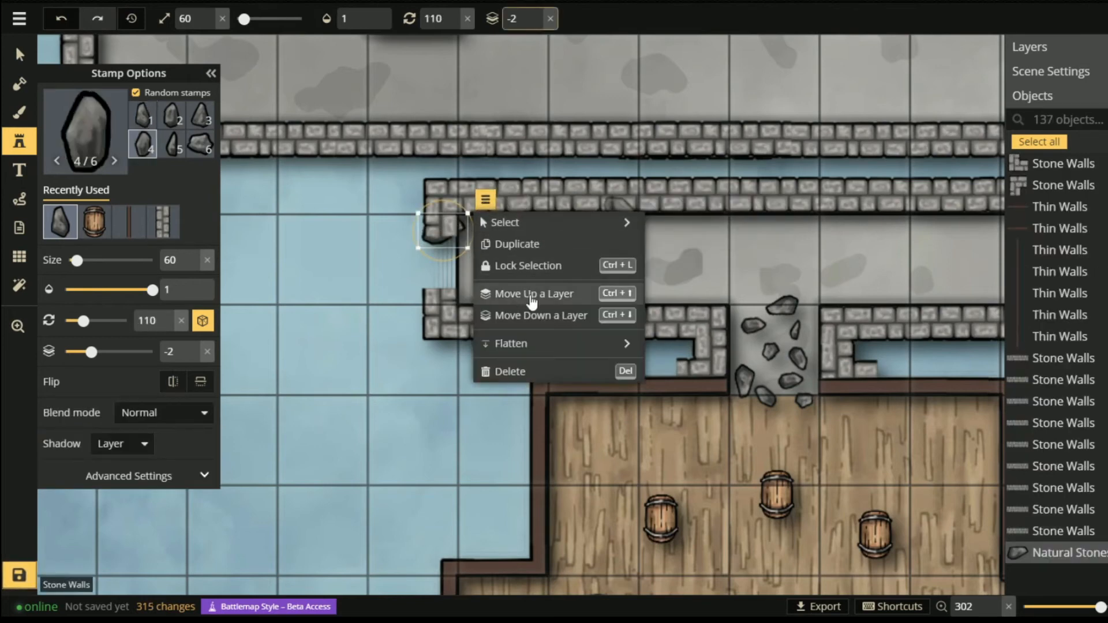
pyautogui.click(527, 294)
pyautogui.click(527, 294)
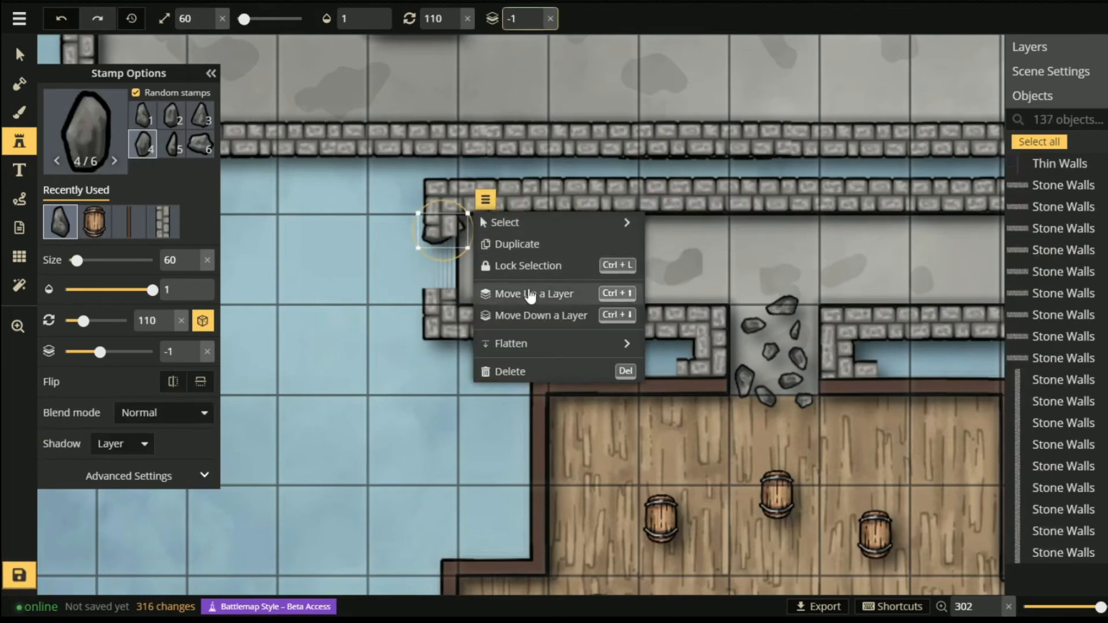
# - Add two stones on the water beside the broken end and delete the stone wall corner
pyautogui.click(373, 245)
pyautogui.click(421, 274)
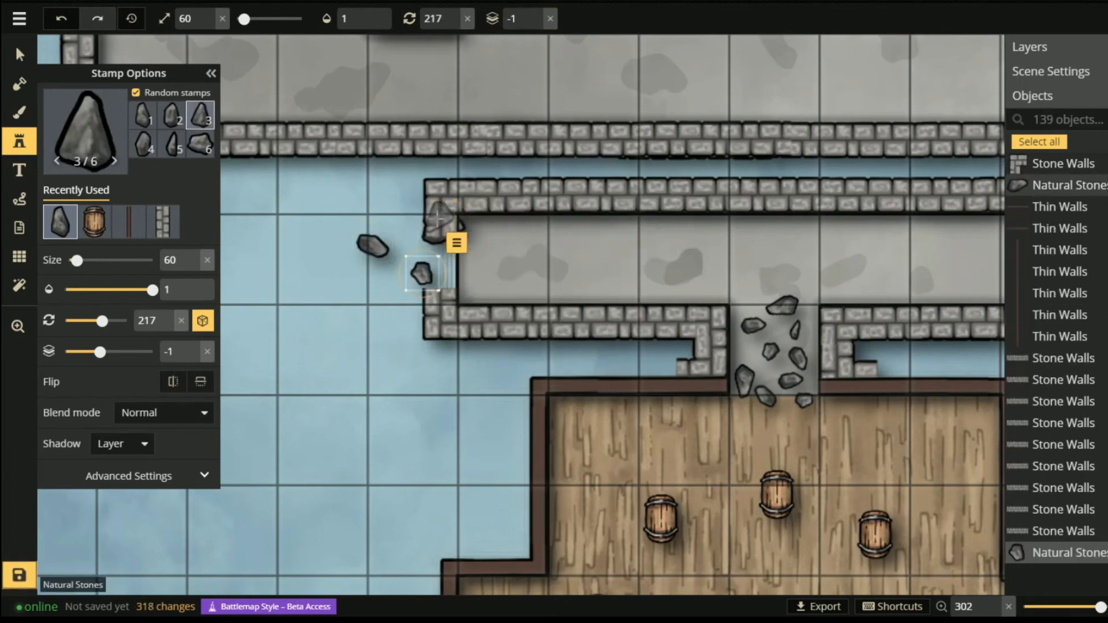
pyautogui.click(20, 55)
pyautogui.click(423, 198)
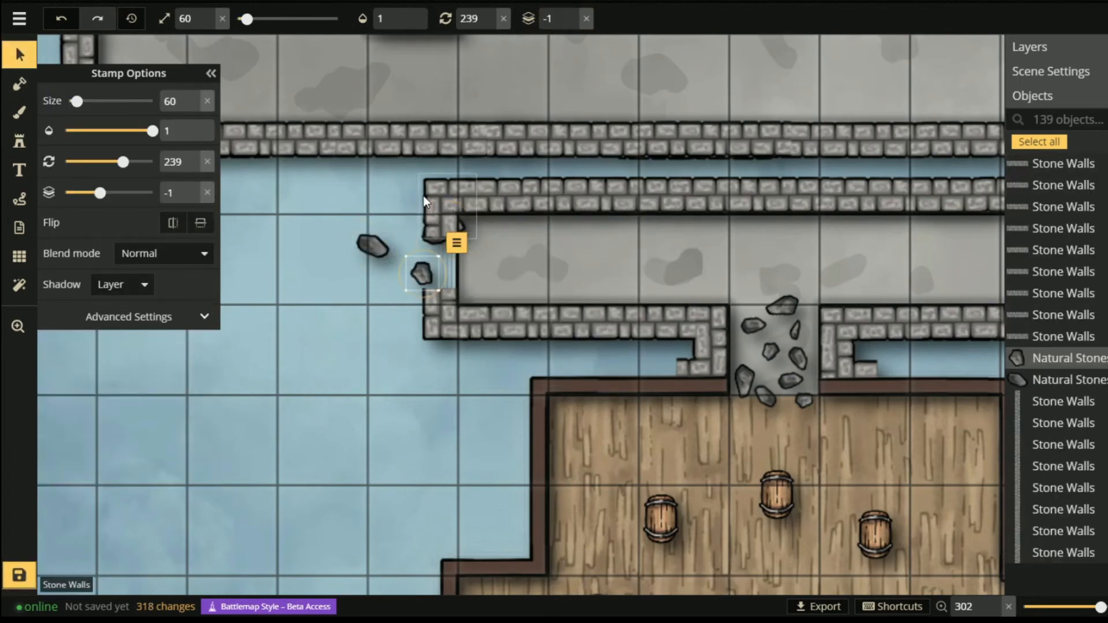
pyautogui.press('Delete')
# - Stamp seven large Natural Stones at size 88 over the inner wall's broken left end
pyautogui.click(19, 141)
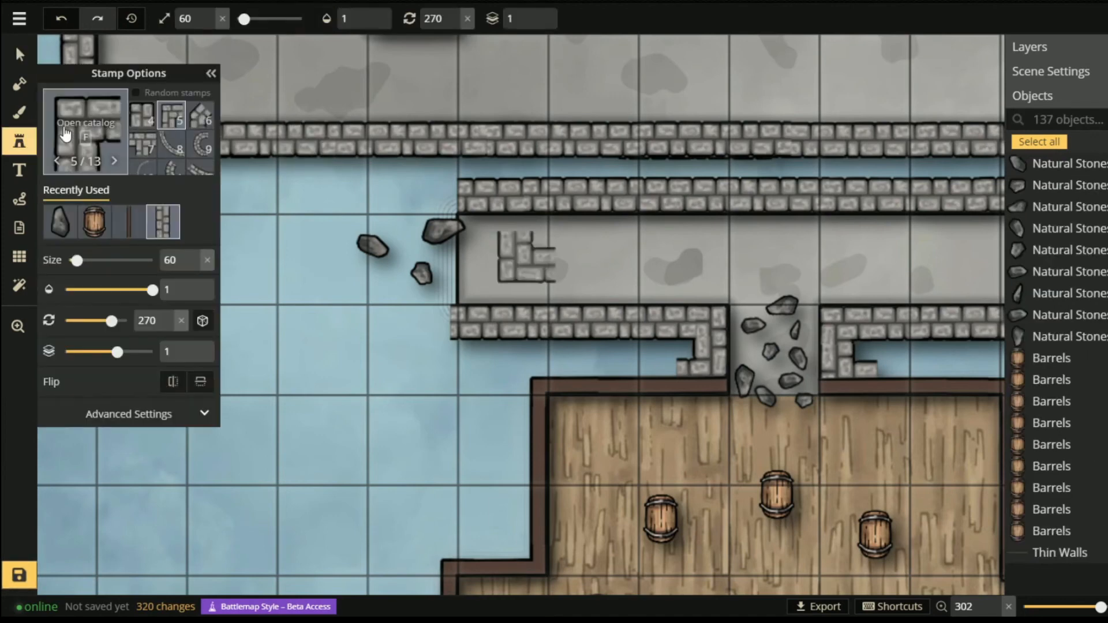
pyautogui.click(60, 222)
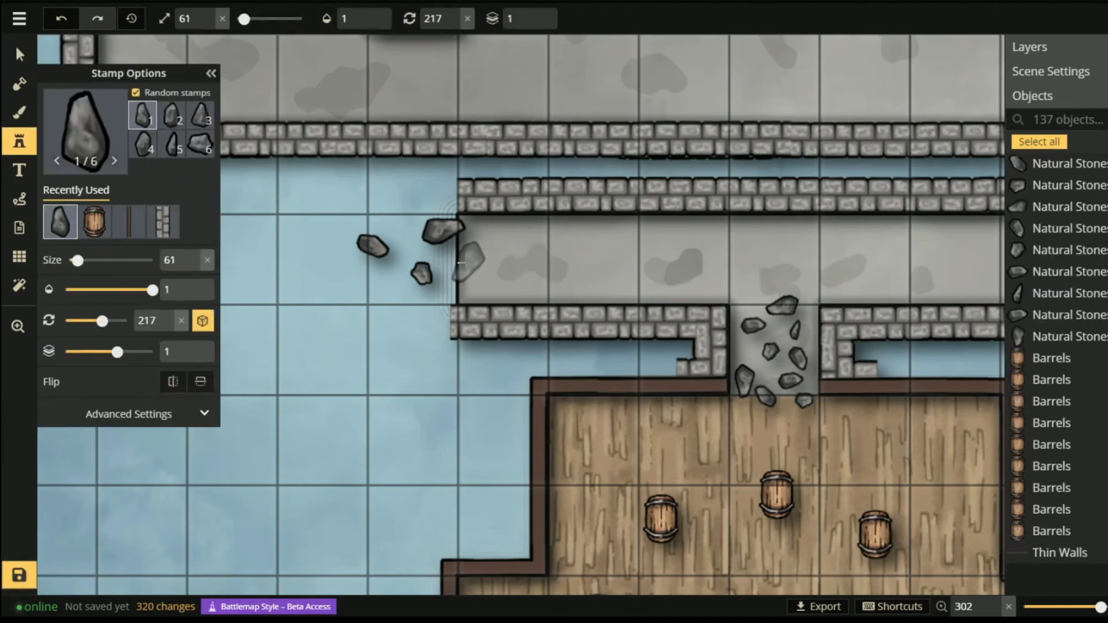
pyautogui.scroll(10, 466, 263)
pyautogui.click(475, 259)
pyautogui.click(405, 232)
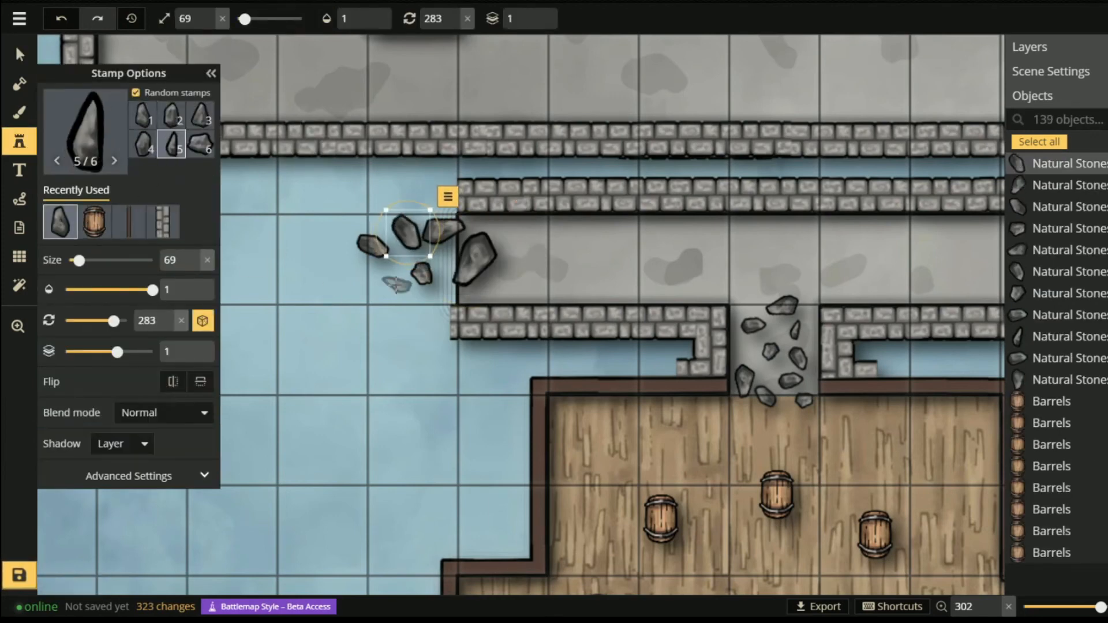
pyautogui.click(397, 284)
pyautogui.click(488, 284)
pyautogui.click(440, 250)
pyautogui.click(432, 293)
pyautogui.click(485, 234)
# - Add eight more stones around the top, bottom and left edges of the rubble pile
pyautogui.click(449, 185)
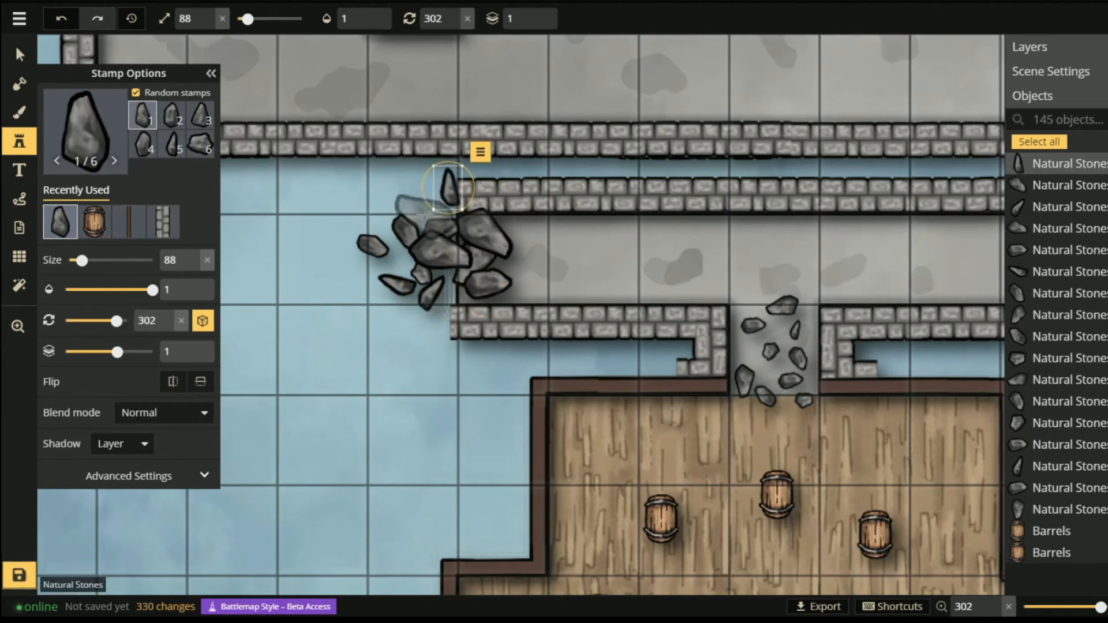
pyautogui.click(424, 214)
pyautogui.click(449, 285)
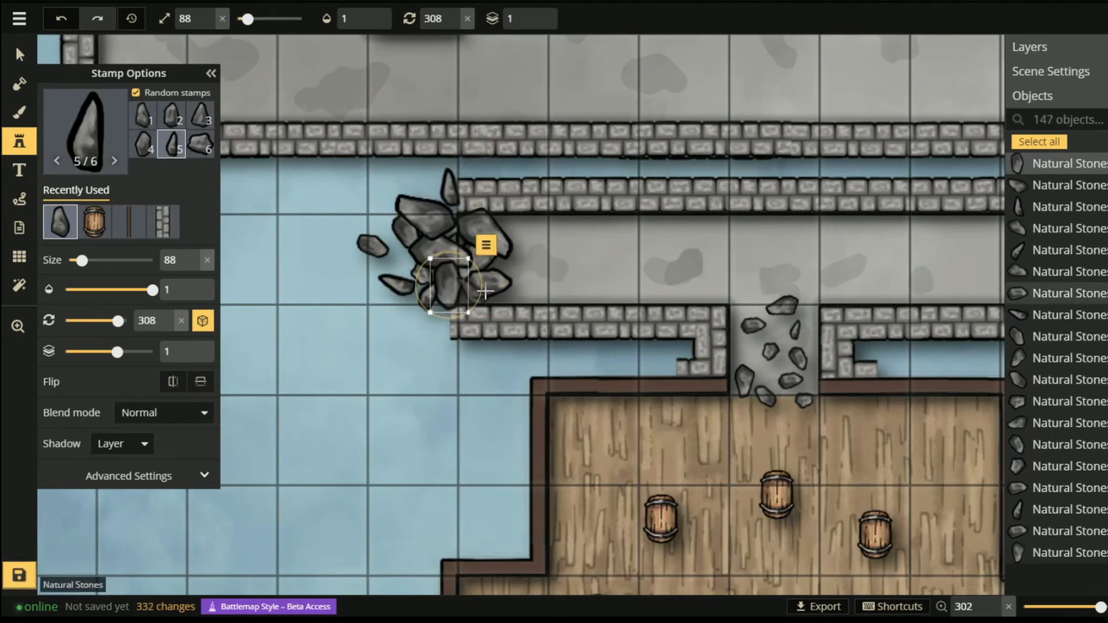
pyautogui.click(489, 298)
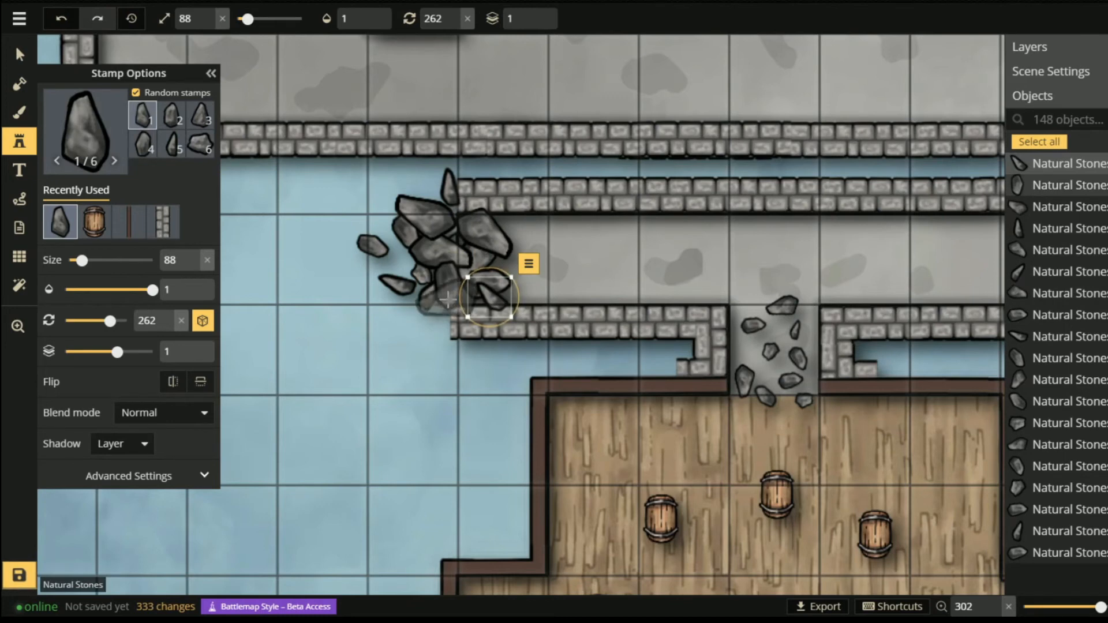
pyautogui.click(449, 297)
pyautogui.click(405, 259)
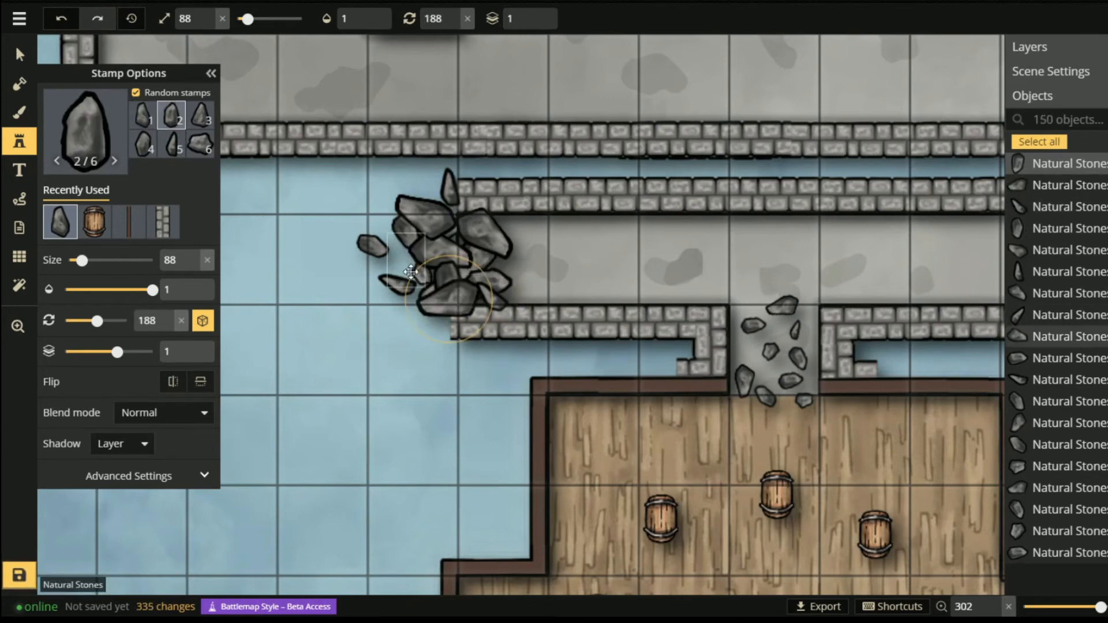
pyautogui.click(412, 305)
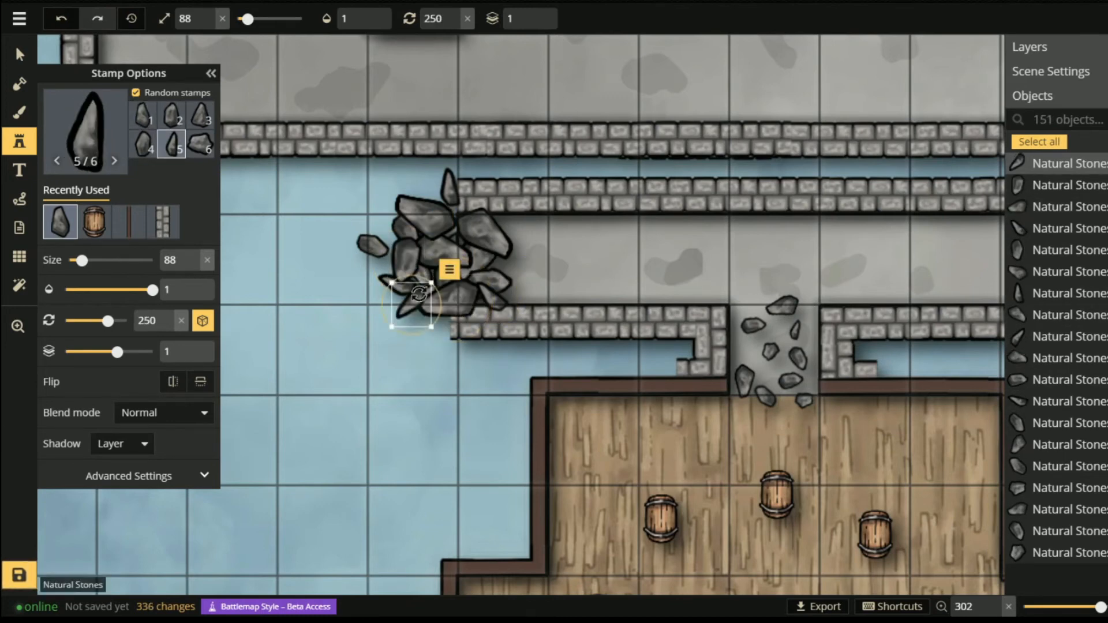
pyautogui.click(395, 264)
# - Pan across the map from the barrel room's bottom edge to the upper stone rooms
pyautogui.scroll(-5, 526, 317)
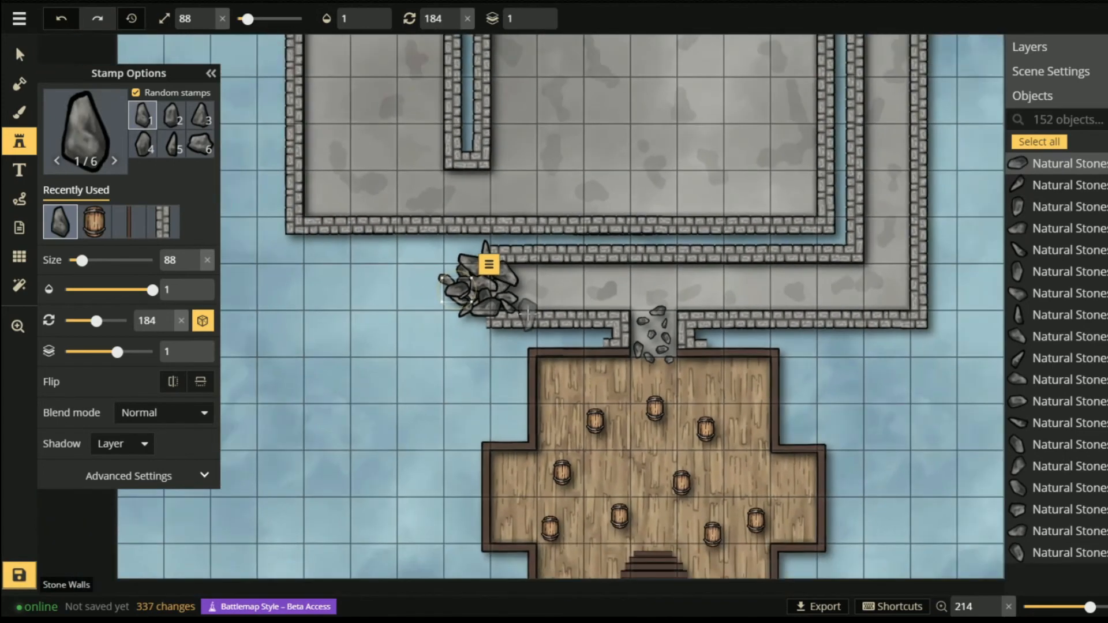
pyautogui.moveTo(659, 266); pyautogui.dragTo(537, 306)
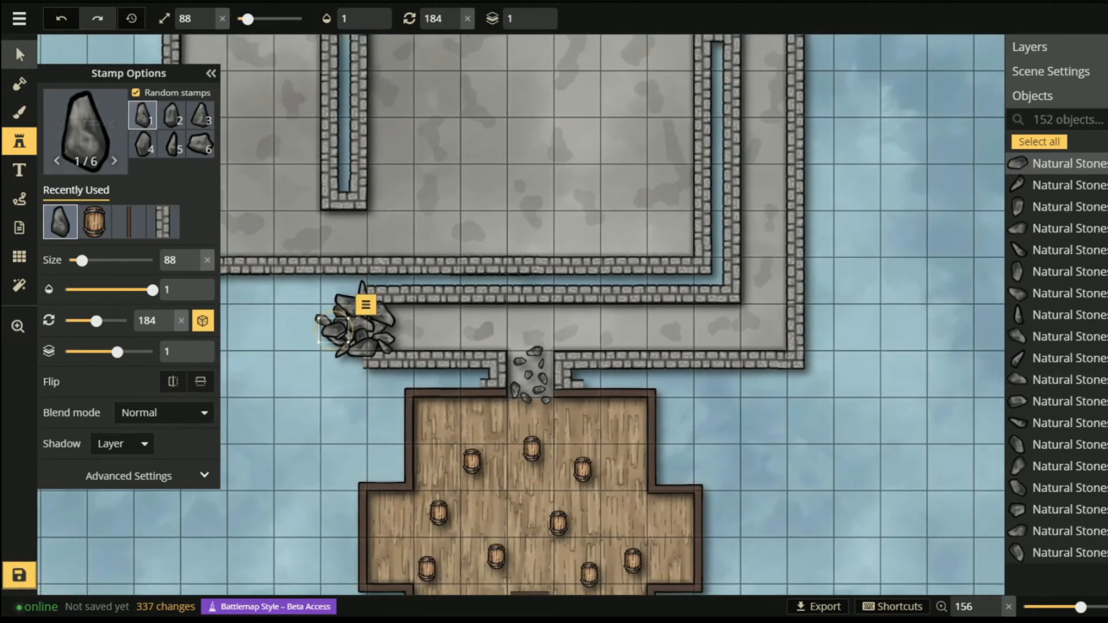
pyautogui.click(20, 56)
pyautogui.moveTo(554, 411); pyautogui.dragTo(558, 345)
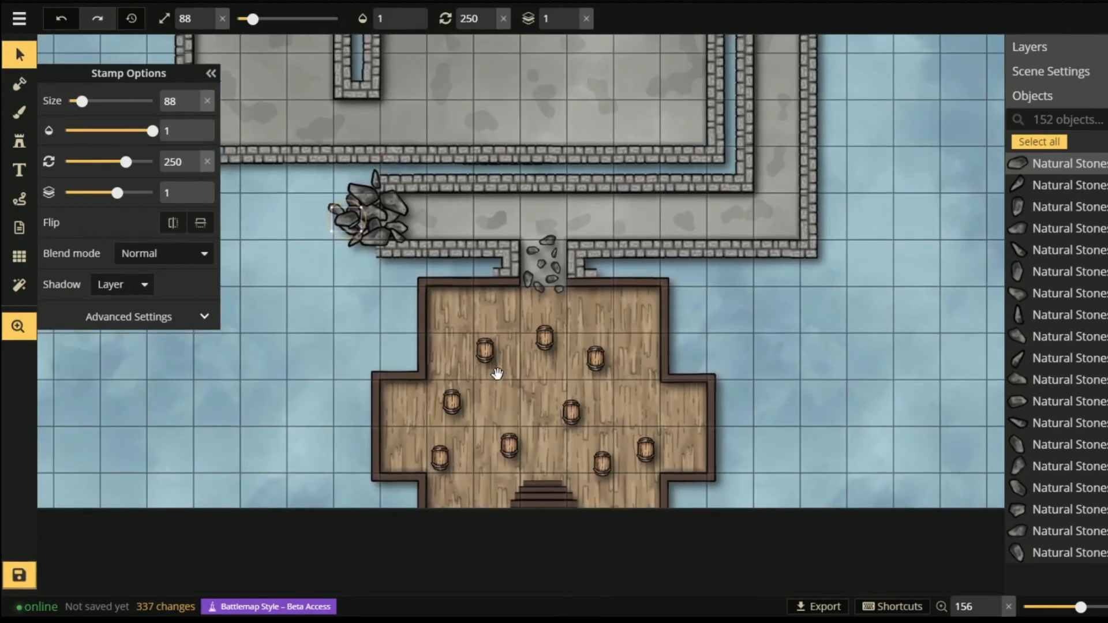
pyautogui.moveTo(705, 231)
pyautogui.mouseDown()
pyautogui.moveTo(554, 284)
pyautogui.moveTo(581, 376)
pyautogui.mouseUp()
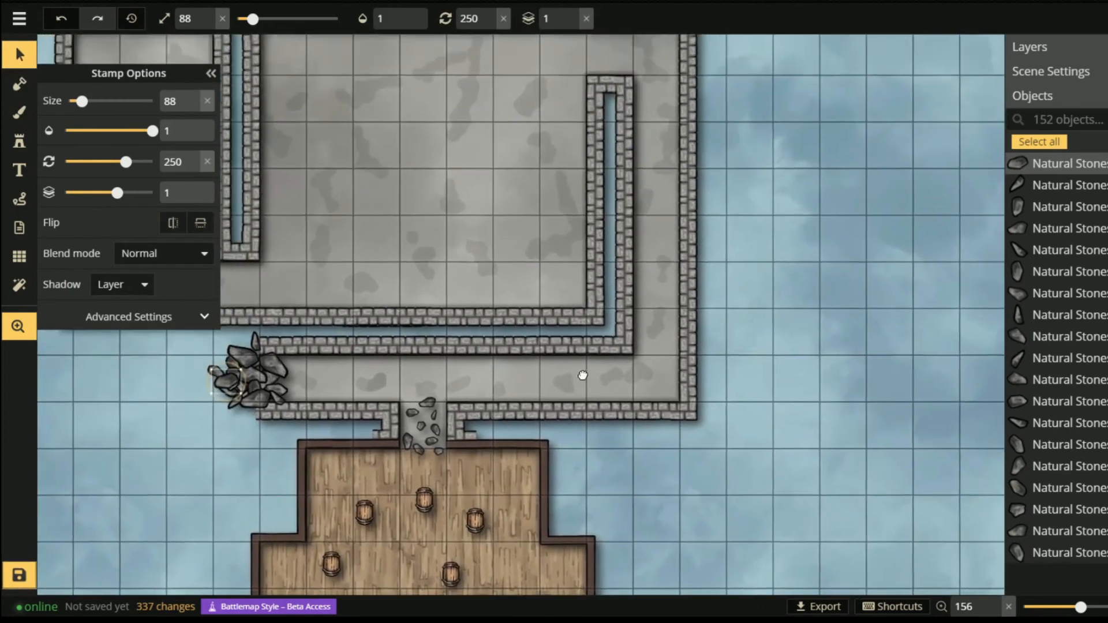
pyautogui.moveTo(507, 205)
pyautogui.mouseDown()
pyautogui.moveTo(548, 167)
pyautogui.moveTo(566, 219)
pyautogui.mouseUp()
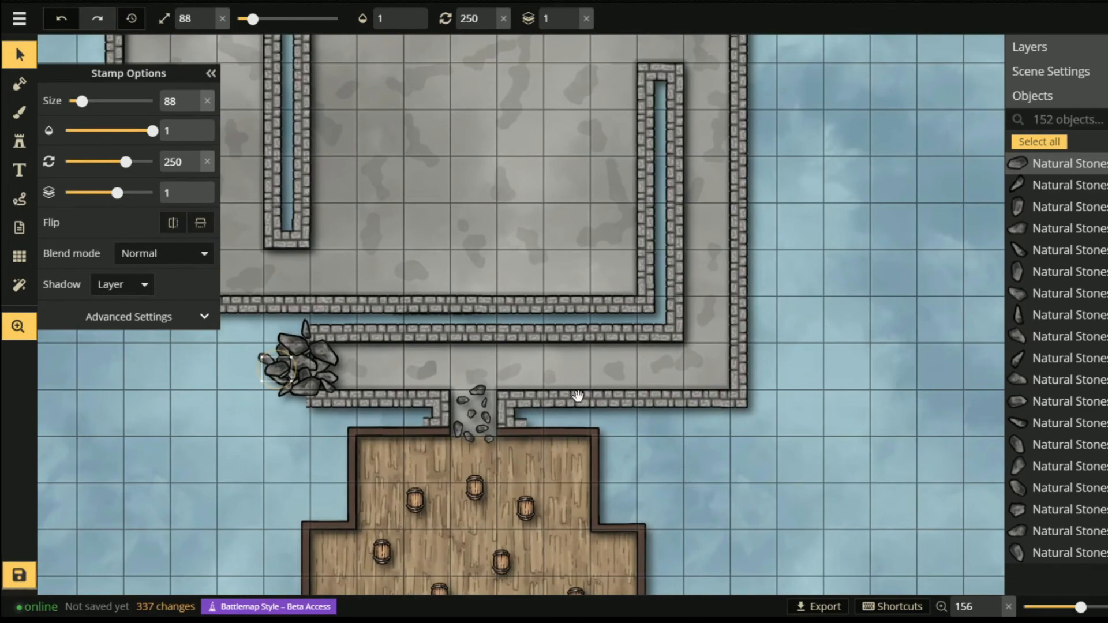
pyautogui.moveTo(672, 284)
pyautogui.mouseDown()
pyautogui.moveTo(547, 319)
pyautogui.moveTo(569, 373)
pyautogui.moveTo(547, 295)
pyautogui.moveTo(522, 344)
pyautogui.moveTo(470, 344)
pyautogui.mouseUp()
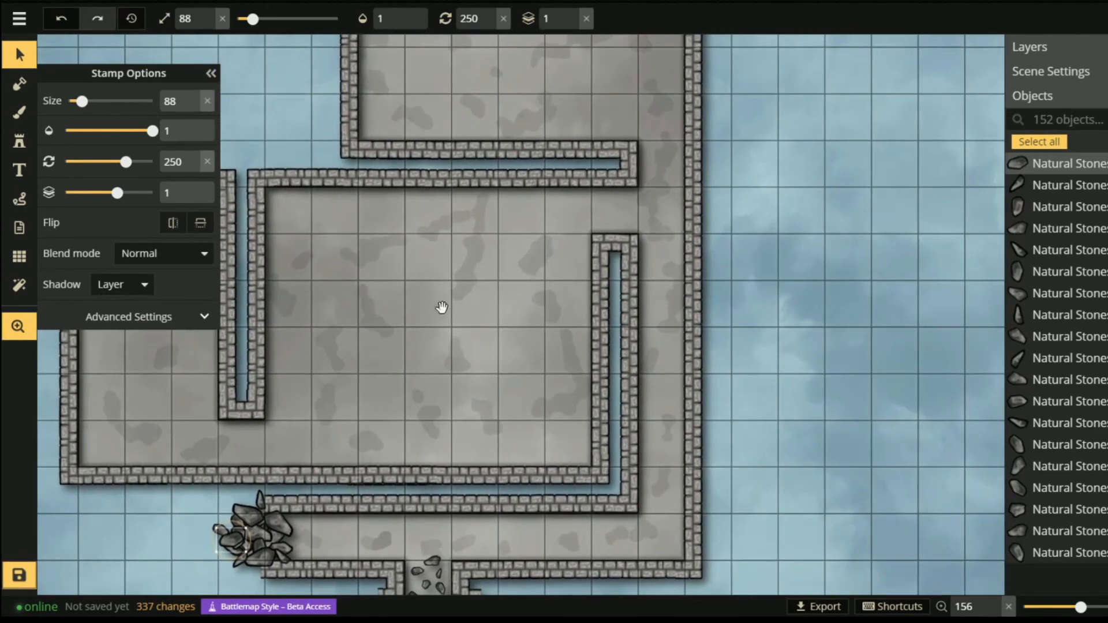
pyautogui.click(19, 141)
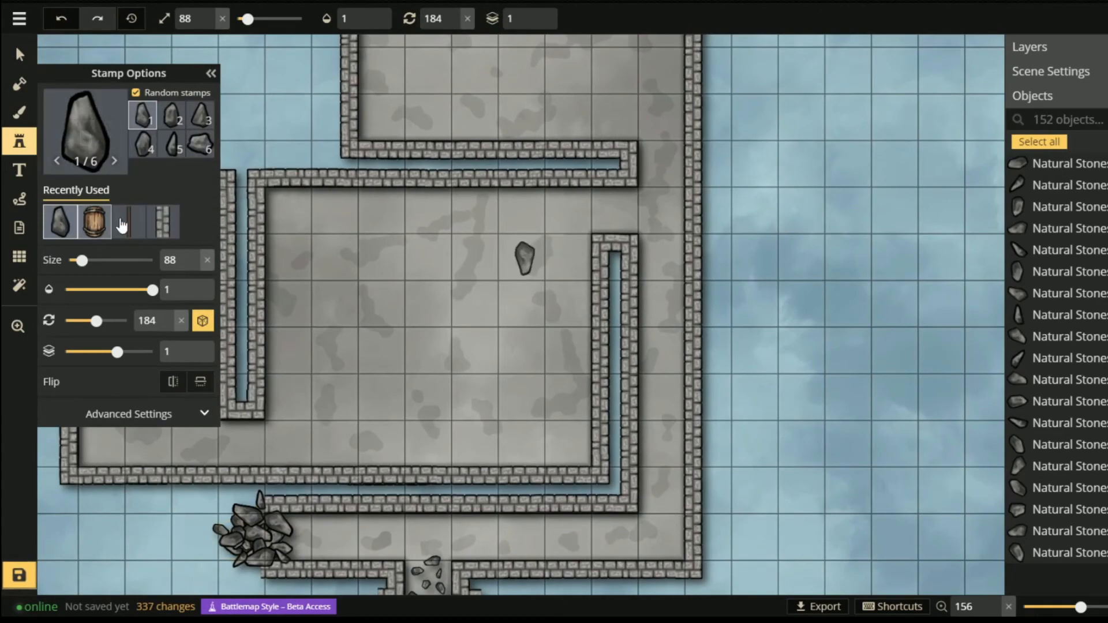
# - Pick the Thin Walls stamp, turn it vertical and shrink it to fit the gaps between rooms
pyautogui.click(87, 138)
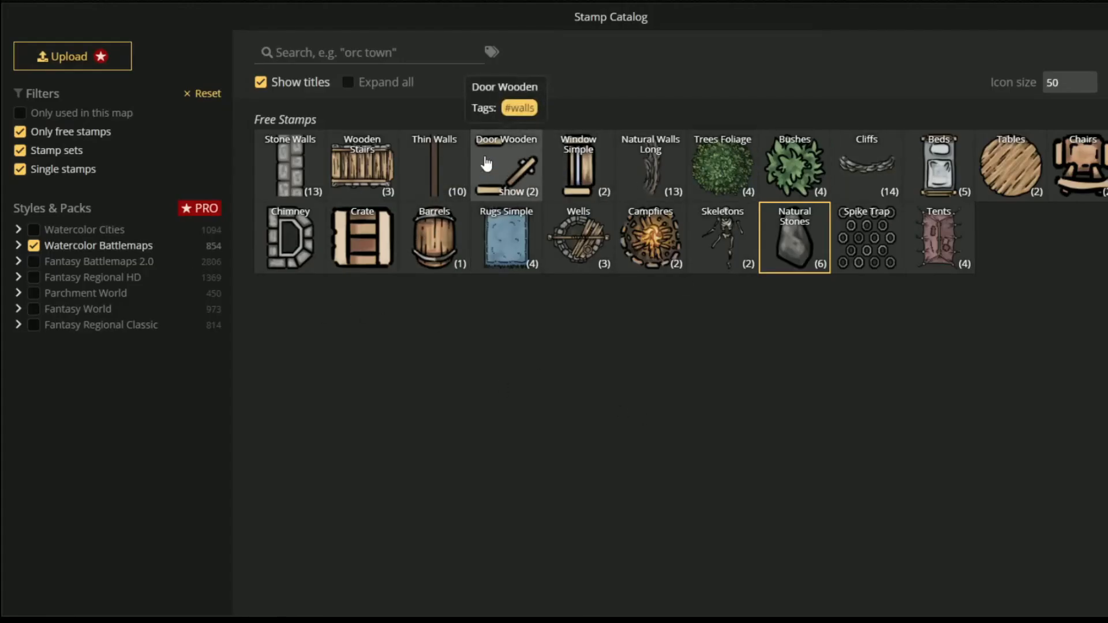
pyautogui.click(442, 166)
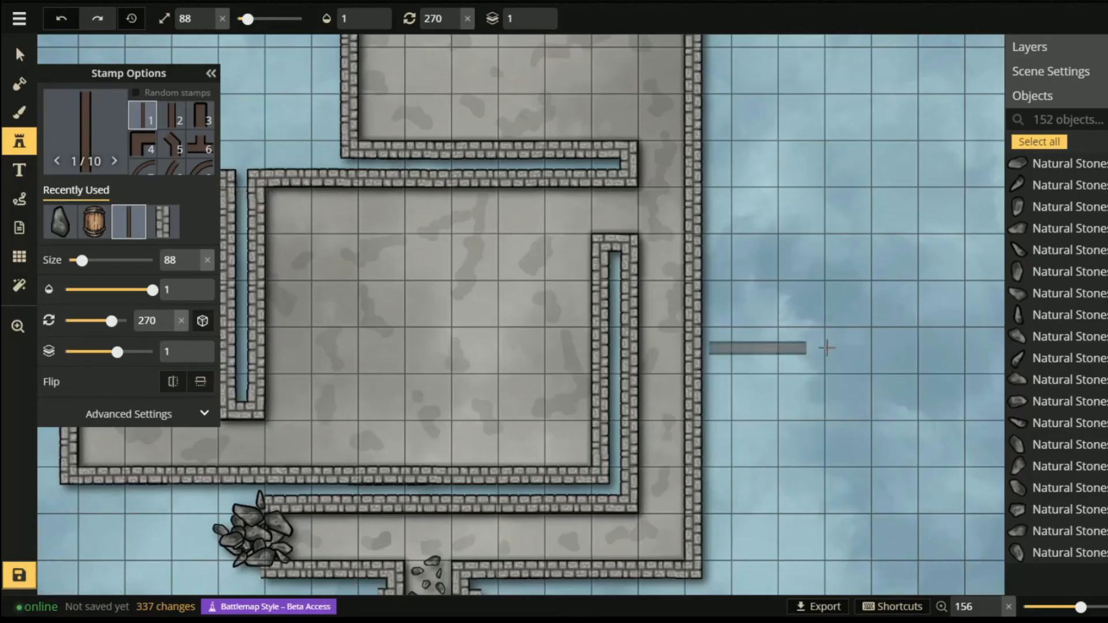
pyautogui.scroll(5, 611, 230)
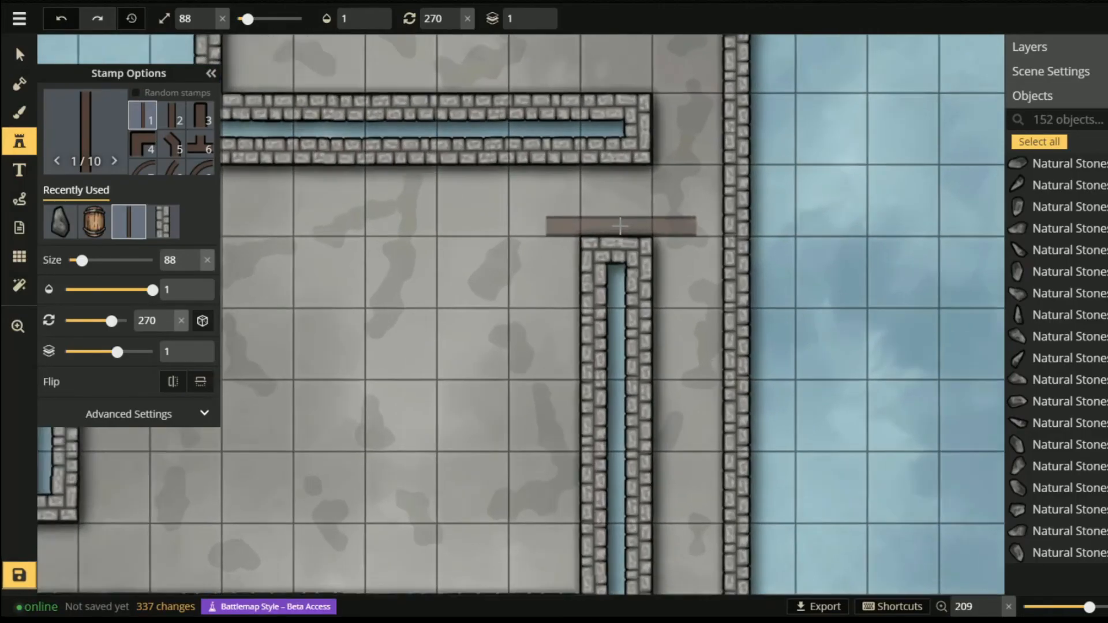
pyautogui.scroll(6, 602, 203)
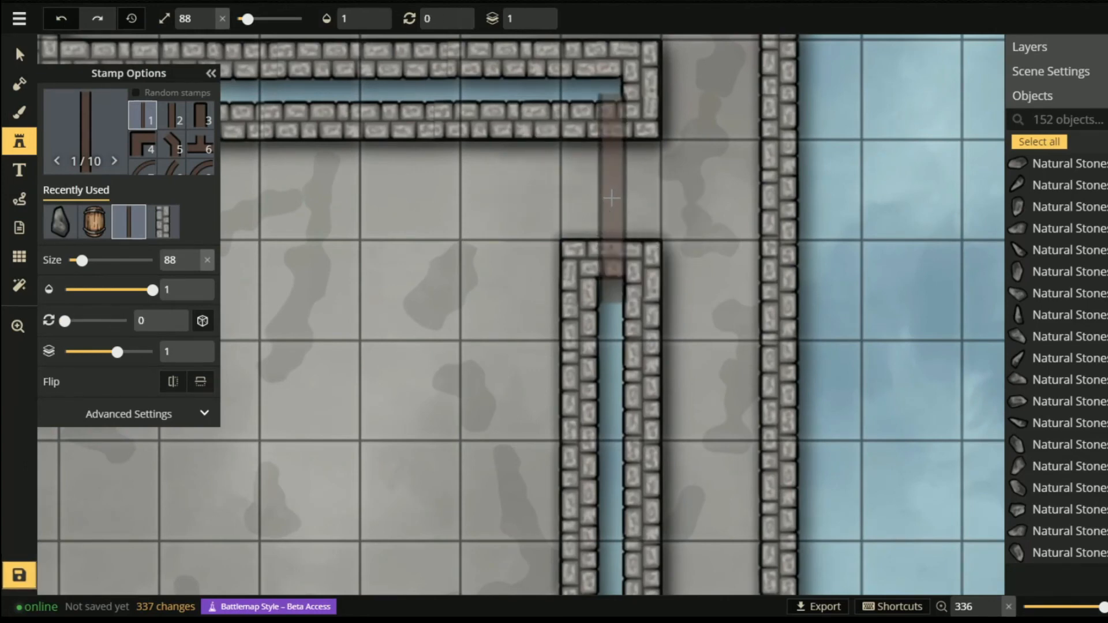
pyautogui.scroll(-8, 611, 198)
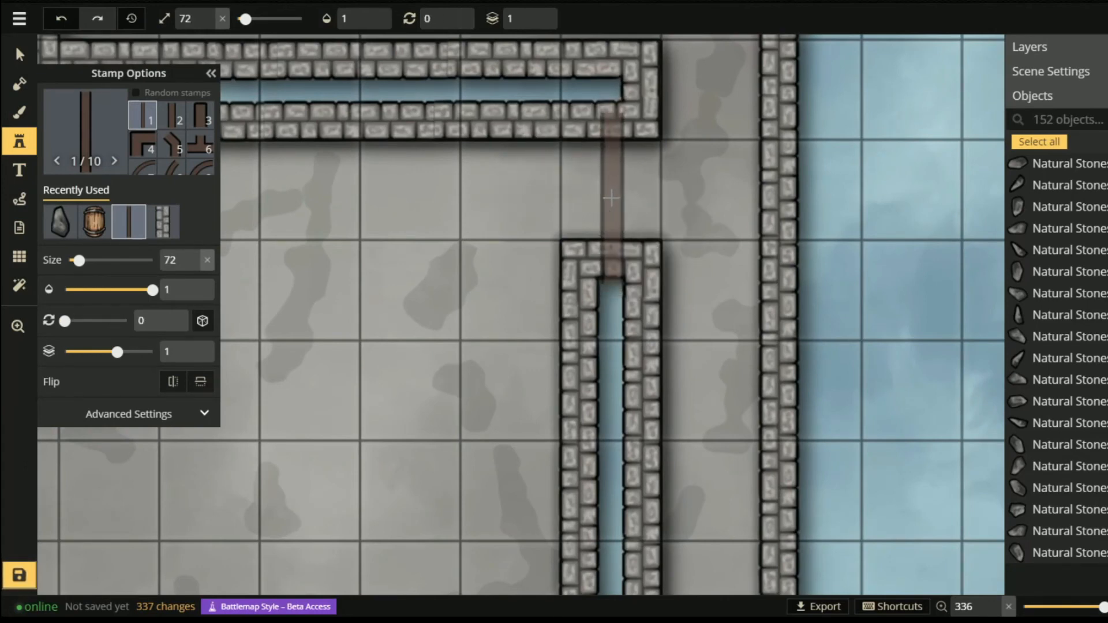
pyautogui.scroll(-2, 607, 196)
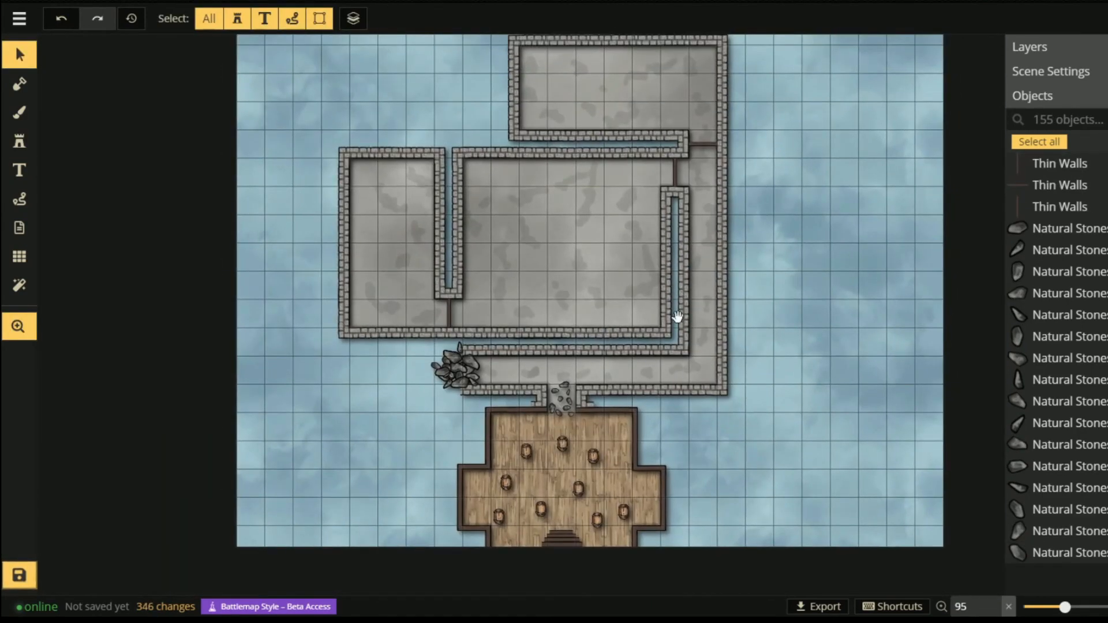
pyautogui.moveTo(520, 266); pyautogui.dragTo(525, 304)
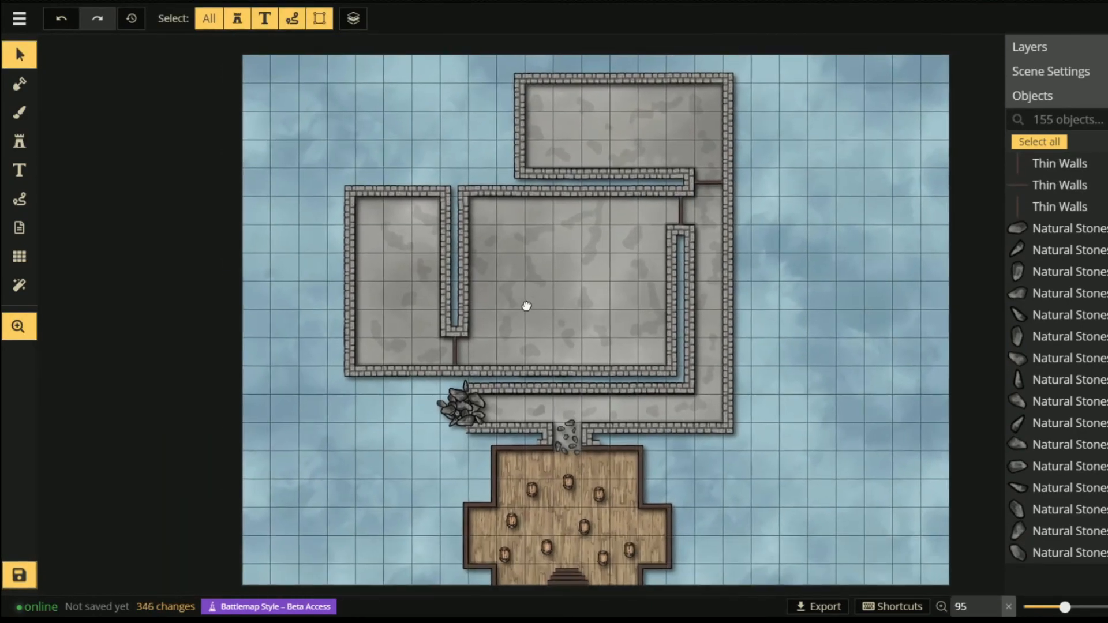
# - Pick the Wells stamp from the catalog, then try the Wooden Stairs stamp
pyautogui.click(20, 144)
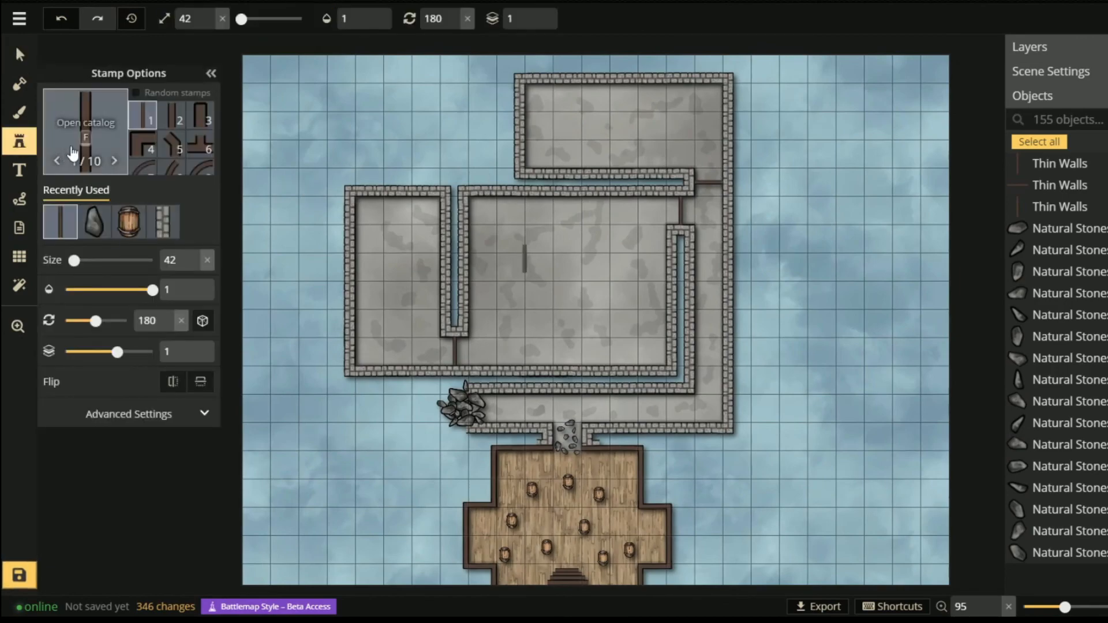
pyautogui.click(87, 136)
pyautogui.click(592, 237)
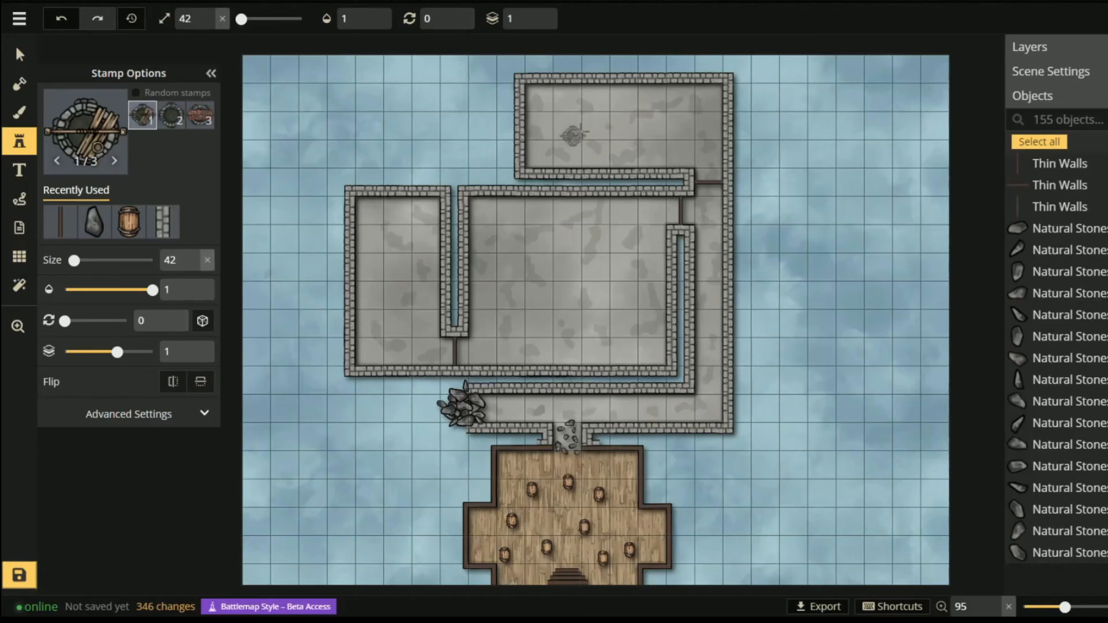
pyautogui.scroll(2, 589, 127)
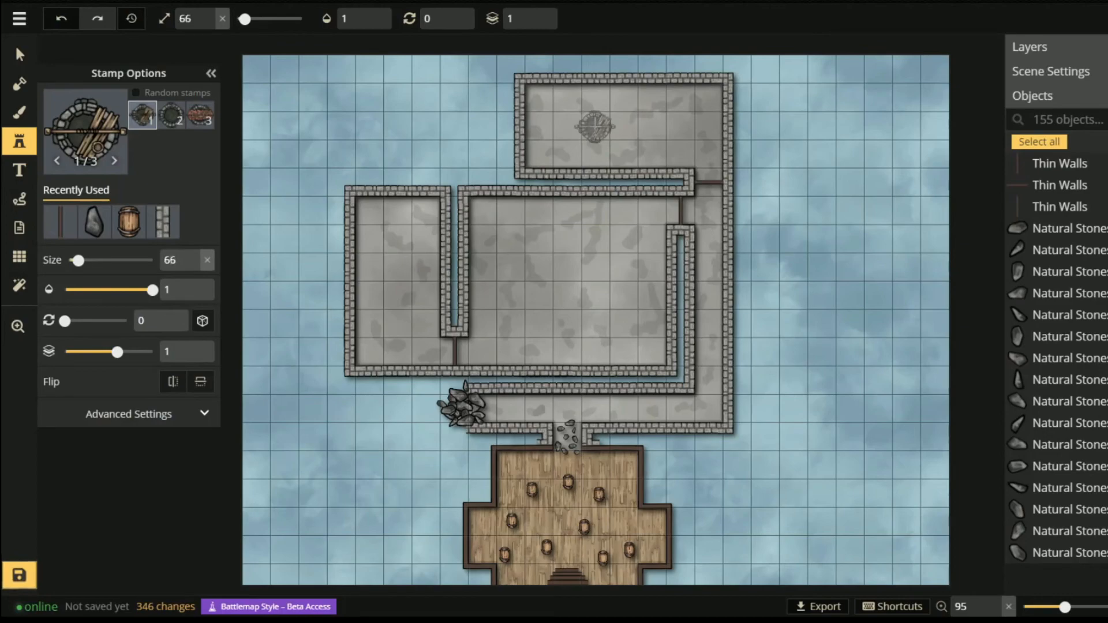
pyautogui.click(115, 147)
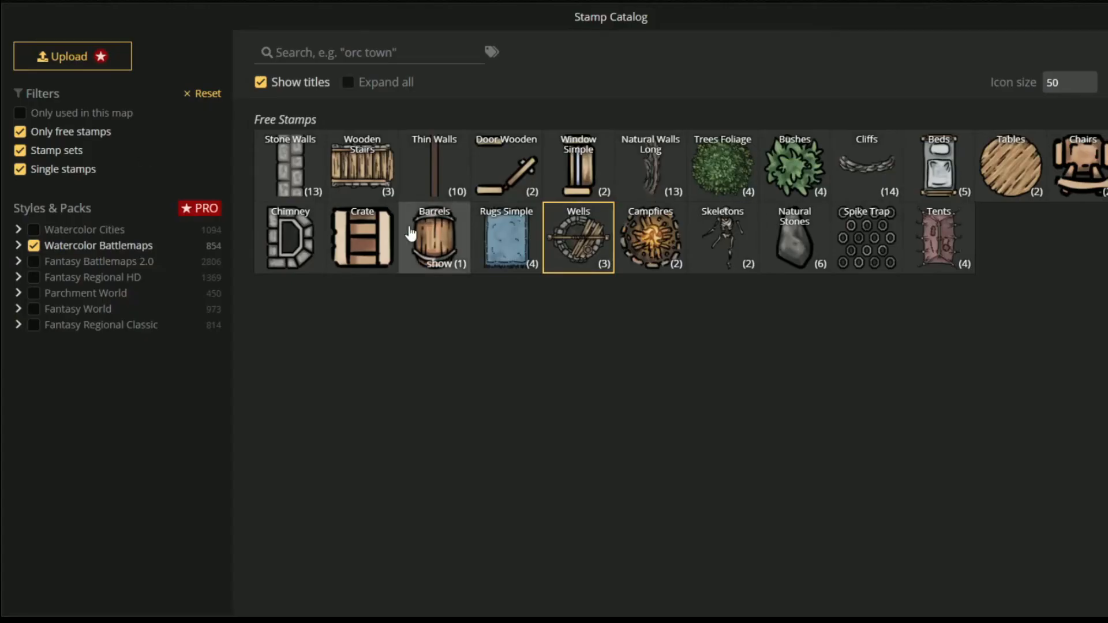
pyautogui.click(374, 182)
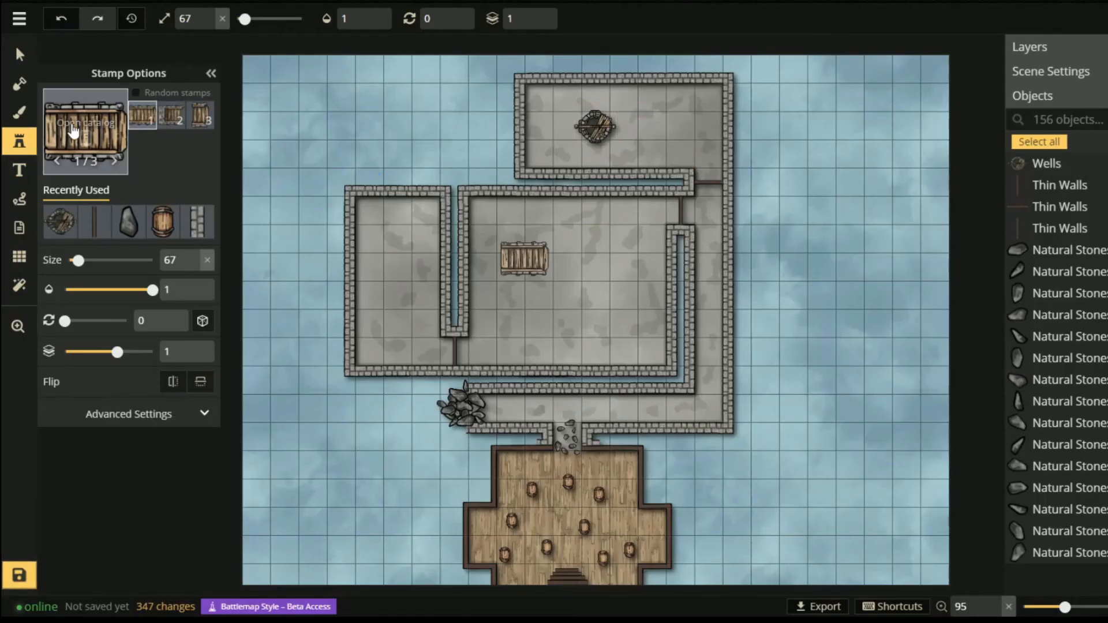
# - Place two round tables in the middle room and a door on the left room's wall
pyautogui.click(115, 150)
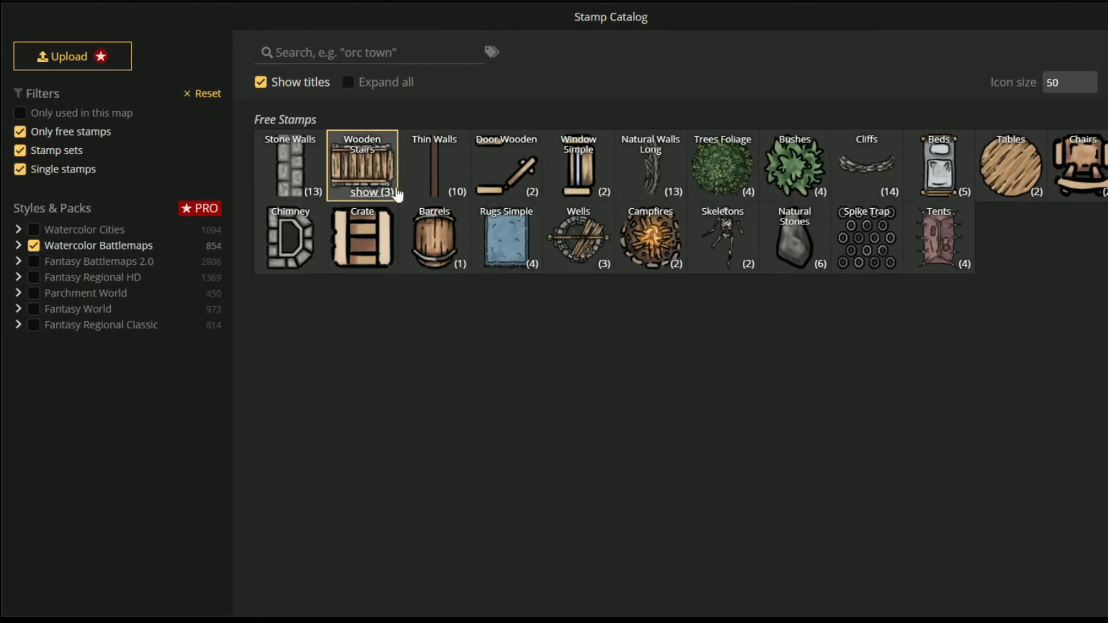
pyautogui.click(1033, 165)
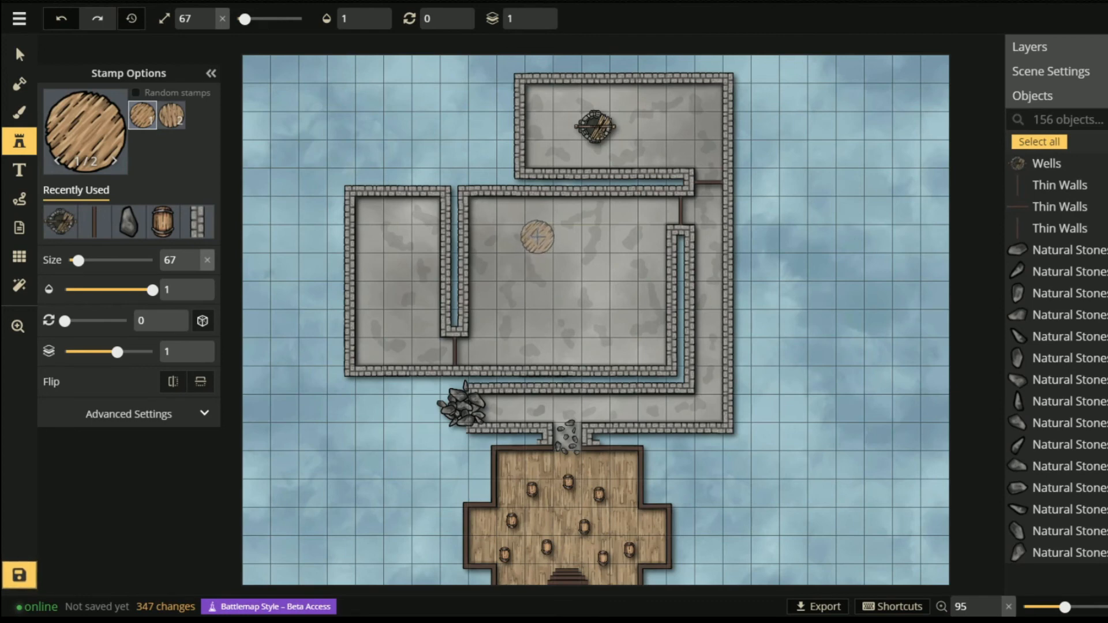
pyautogui.click(537, 238)
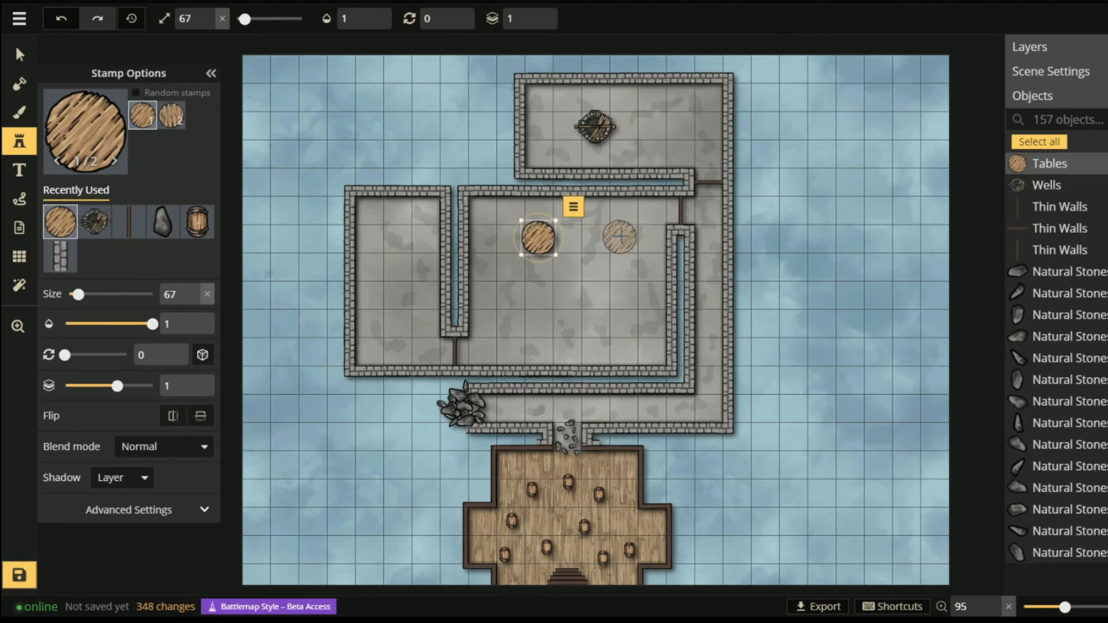
pyautogui.click(487, 292)
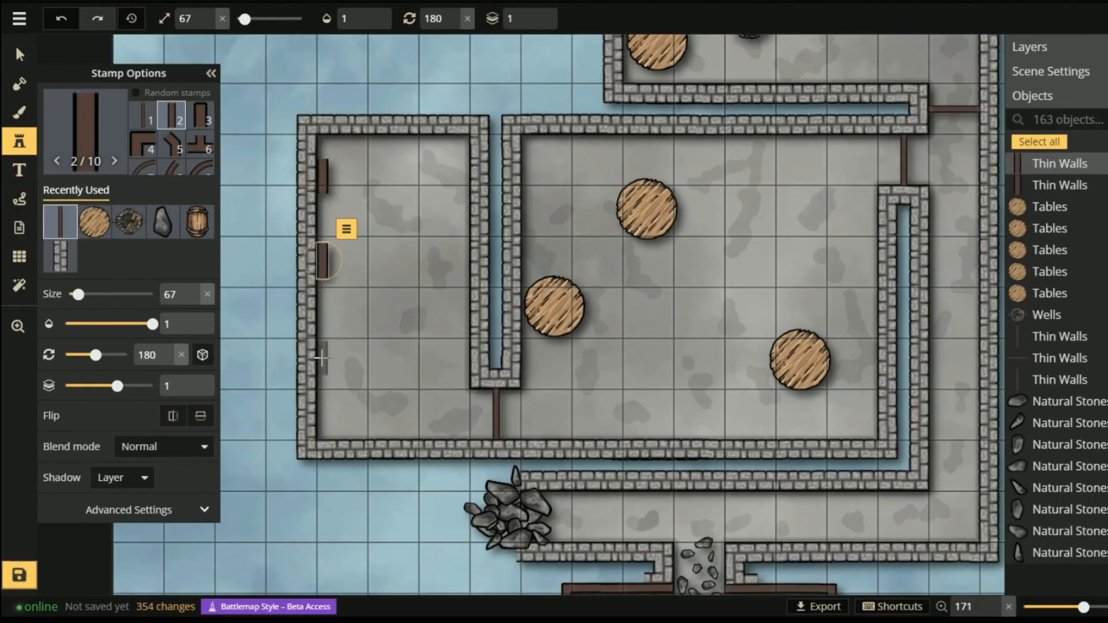
pyautogui.click(321, 362)
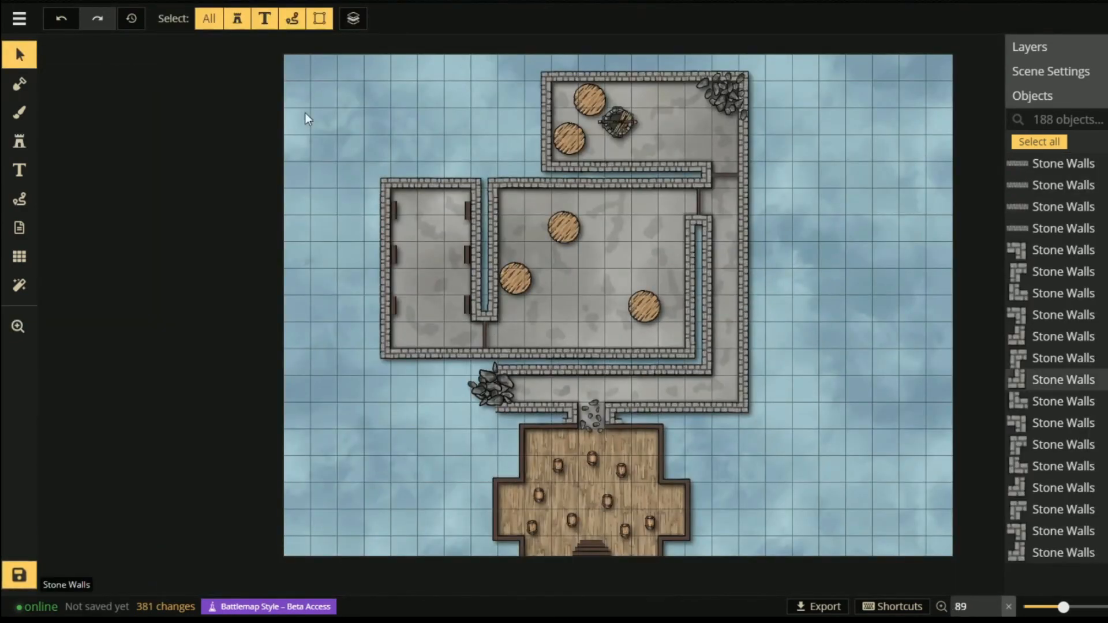
# - Load the texture brush with Dungeon Background Dark on the BG layer
pyautogui.click(19, 19)
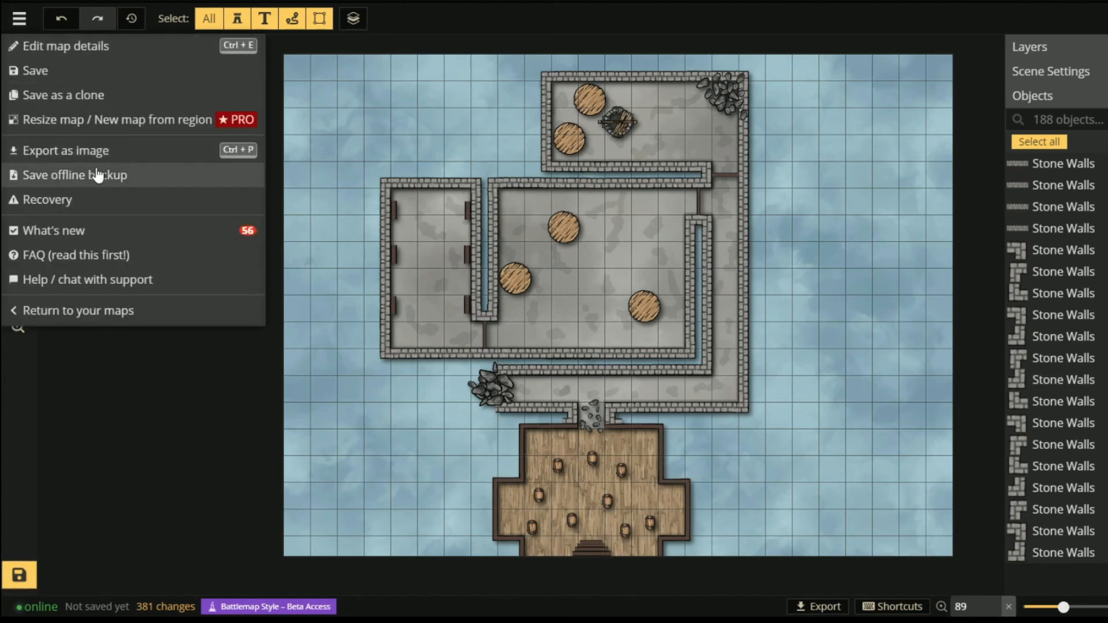
pyautogui.click(882, 268)
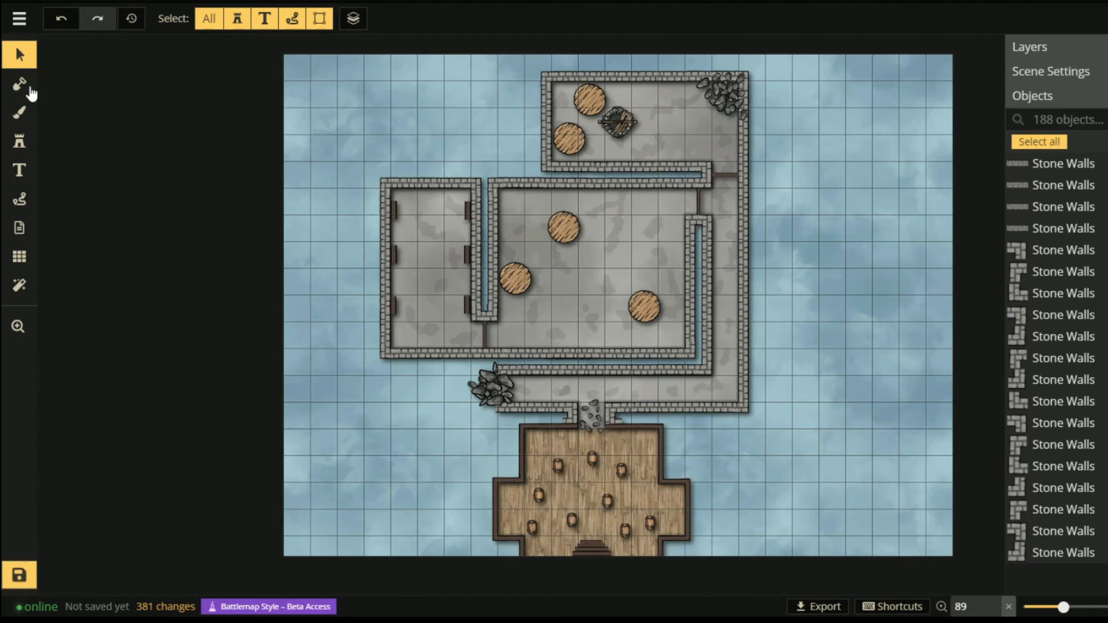
pyautogui.click(30, 124)
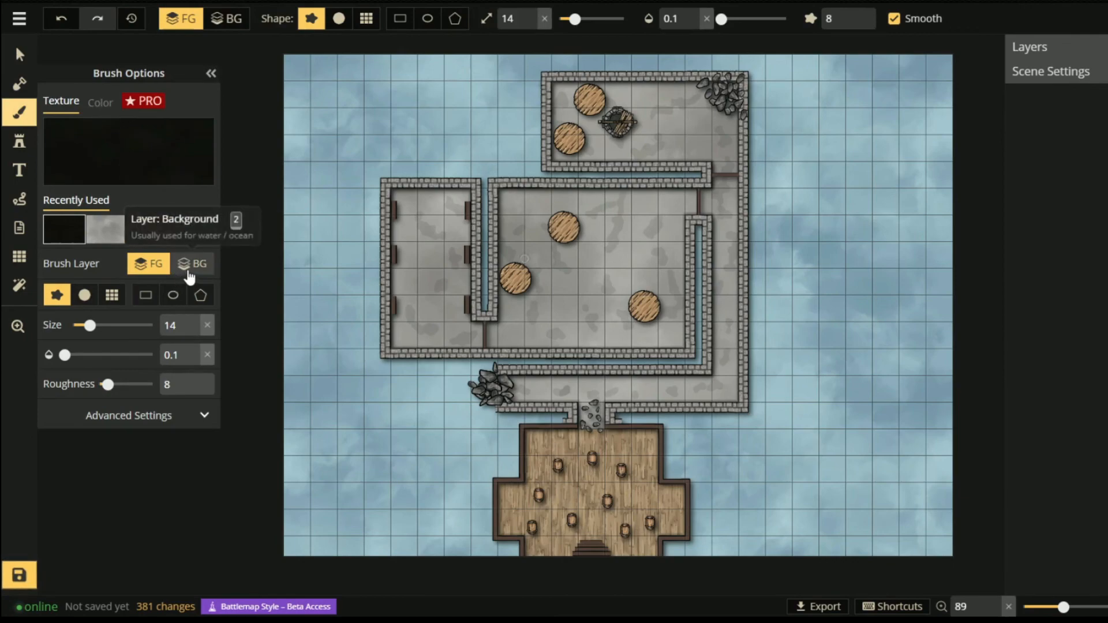
pyautogui.click(190, 272)
pyautogui.click(104, 149)
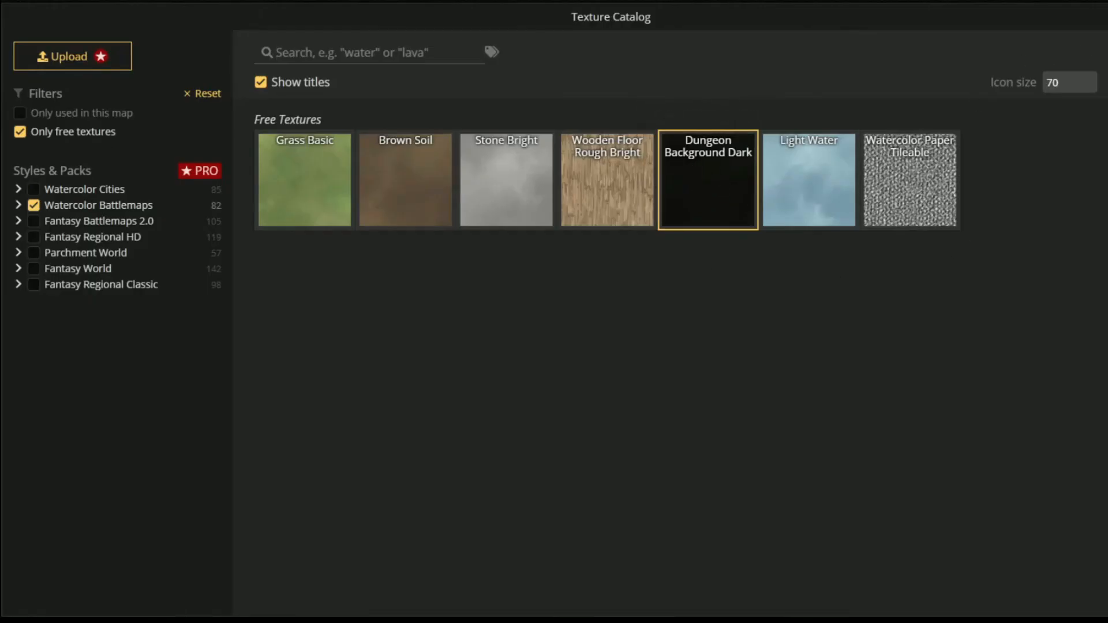
pyautogui.press('Escape')
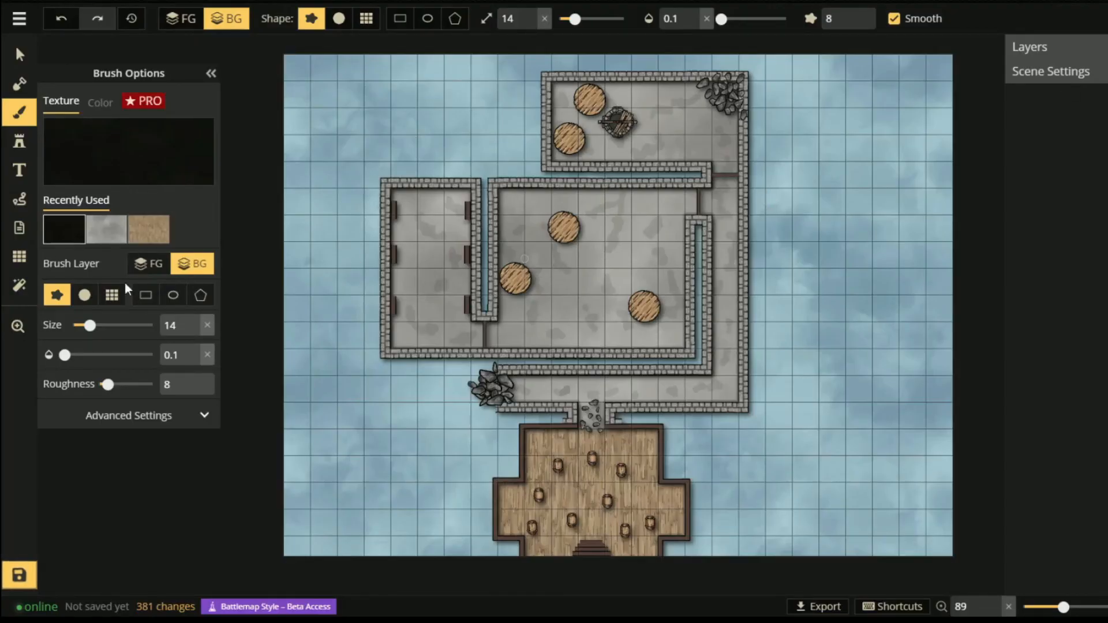
# - Paint the background around the rooms solid dark using a 116 grid-block brush at opacity 1
pyautogui.click(104, 303)
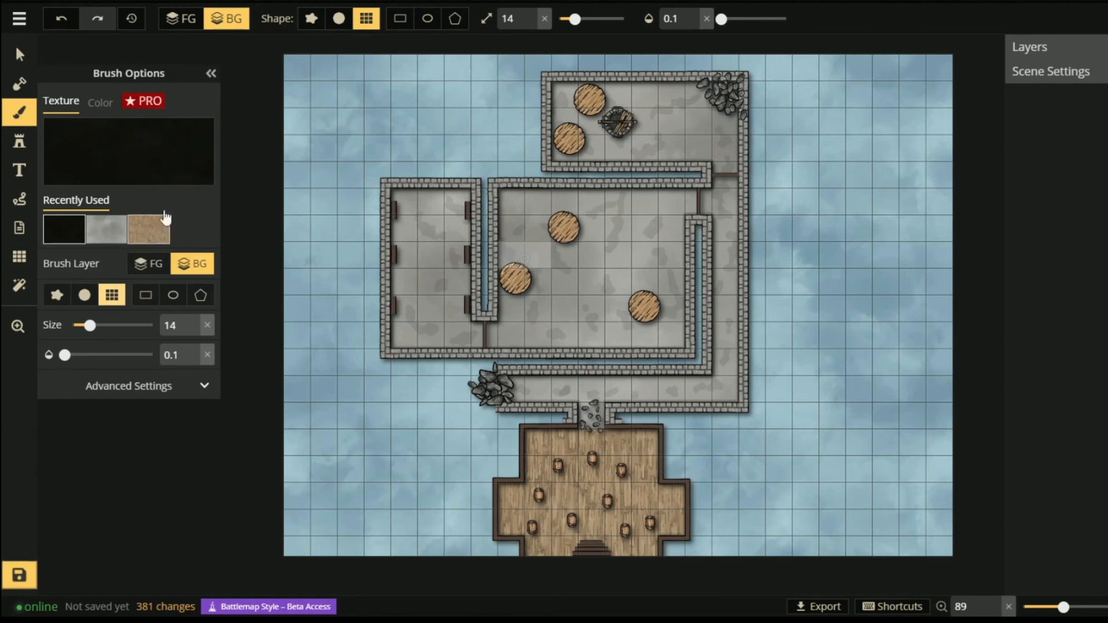
pyautogui.press(']')
pyautogui.press(']')
pyautogui.press(']')
pyautogui.press(']')
pyautogui.press(']')
pyautogui.press(']')
pyautogui.press(']')
pyautogui.press(']')
pyautogui.press(']')
pyautogui.press(']')
pyautogui.press(']')
pyautogui.press(']')
pyautogui.press(']')
pyautogui.press(']')
pyautogui.press(']')
pyautogui.press(']')
pyautogui.press(']')
pyautogui.press(']')
pyautogui.press(']')
pyautogui.press(']')
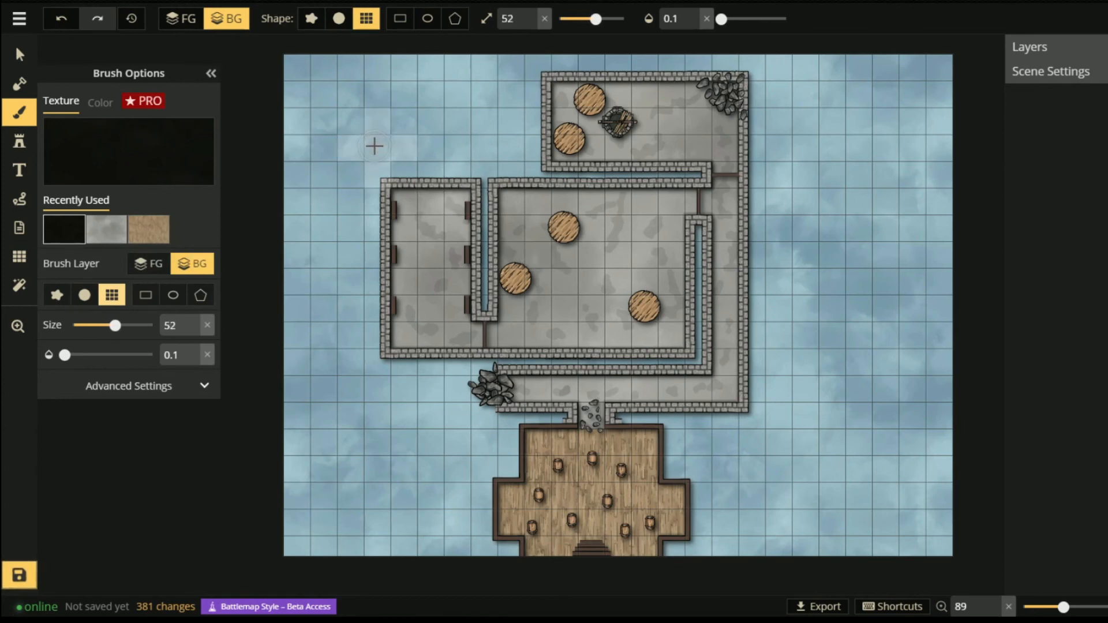
pyautogui.press(']')
pyautogui.press(']')
pyautogui.press(']')
pyautogui.press(']')
pyautogui.press(']')
pyautogui.press(']')
pyautogui.press(']')
pyautogui.press(']')
pyautogui.press(']')
pyautogui.press(']')
pyautogui.press(']')
pyautogui.press(']')
pyautogui.press(']')
pyautogui.press(']')
pyautogui.press(']')
pyautogui.press(']')
pyautogui.press(']')
pyautogui.press(']')
pyautogui.press(']')
pyautogui.press(']')
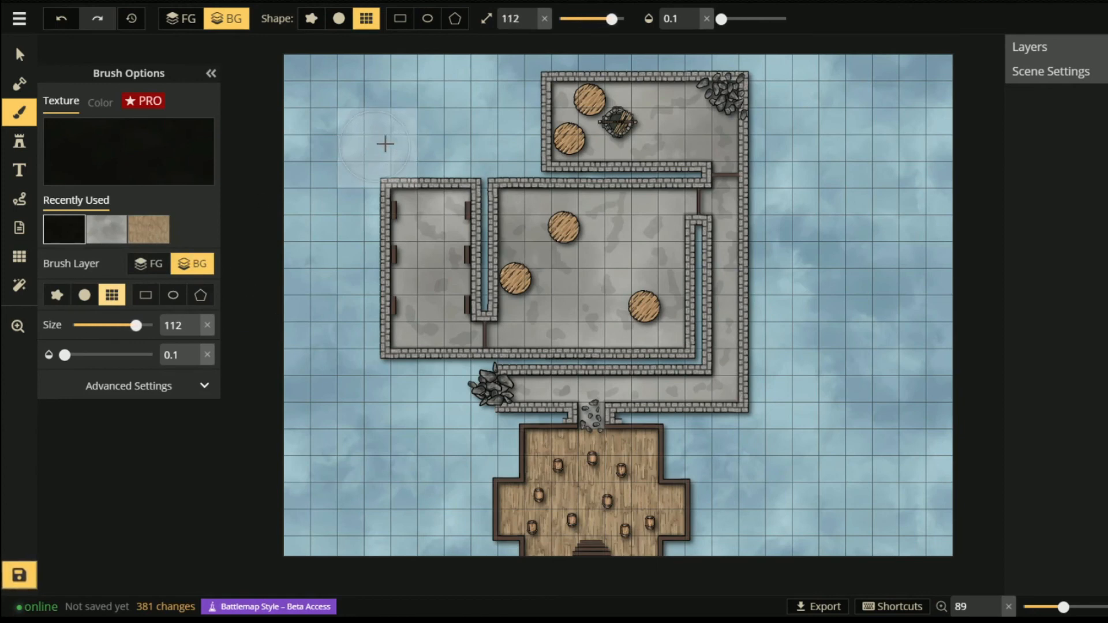
pyautogui.moveTo(290, 82)
pyautogui.mouseDown()
pyautogui.moveTo(973, 79)
pyautogui.moveTo(592, 186)
pyautogui.moveTo(526, 259)
pyautogui.mouseUp()
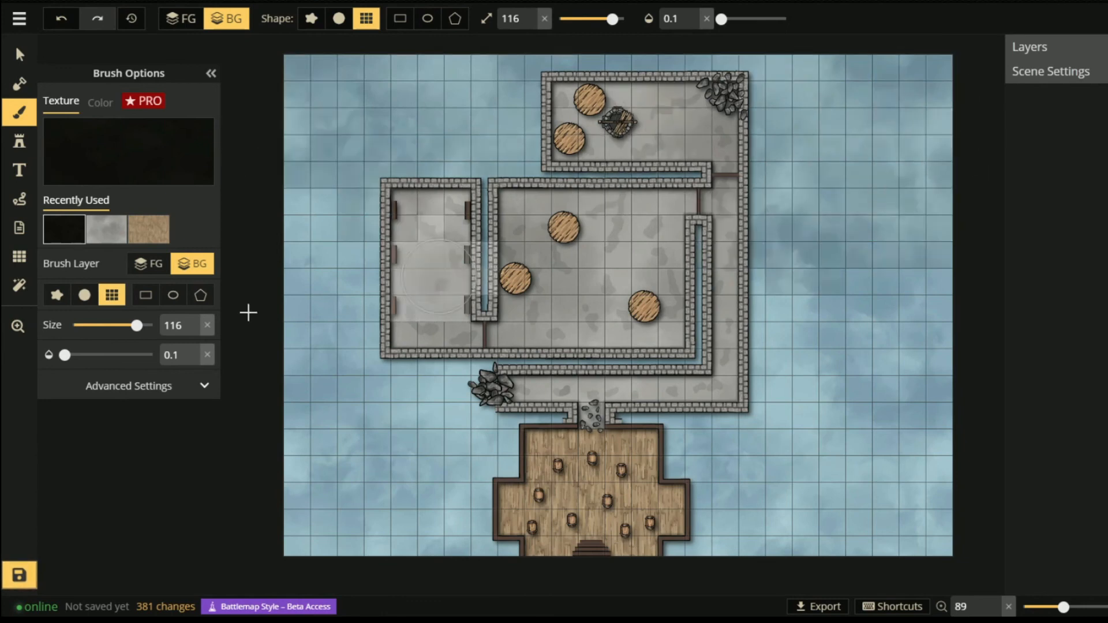
pyautogui.moveTo(65, 355); pyautogui.dragTo(159, 356)
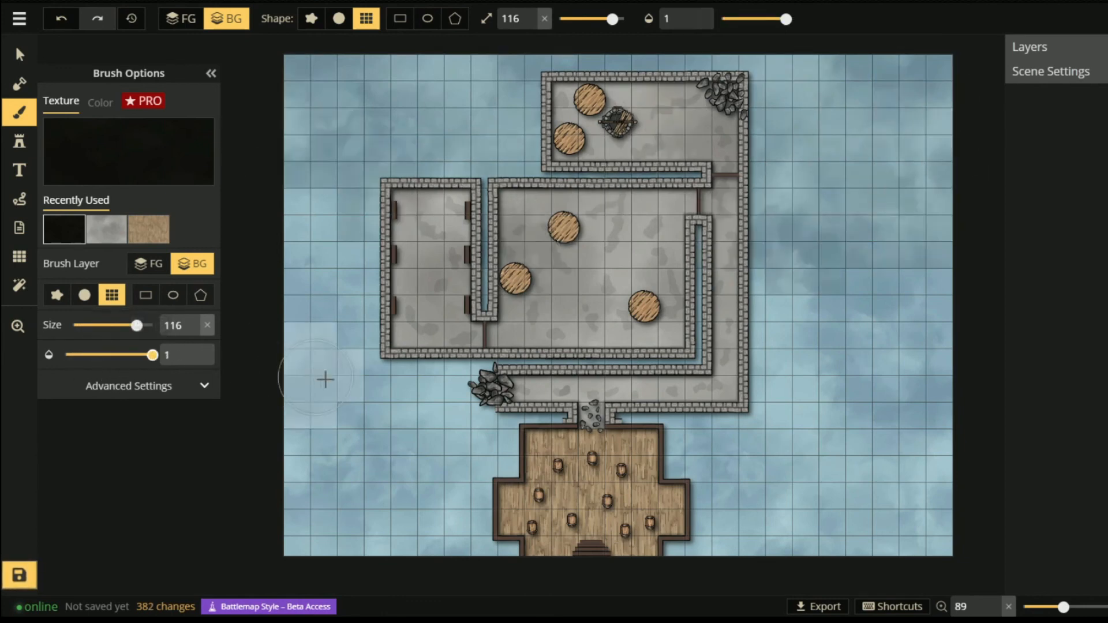
pyautogui.moveTo(334, 94)
pyautogui.mouseDown()
pyautogui.moveTo(1024, 178)
pyautogui.moveTo(306, 288)
pyautogui.moveTo(927, 520)
pyautogui.moveTo(733, 472)
pyautogui.mouseUp()
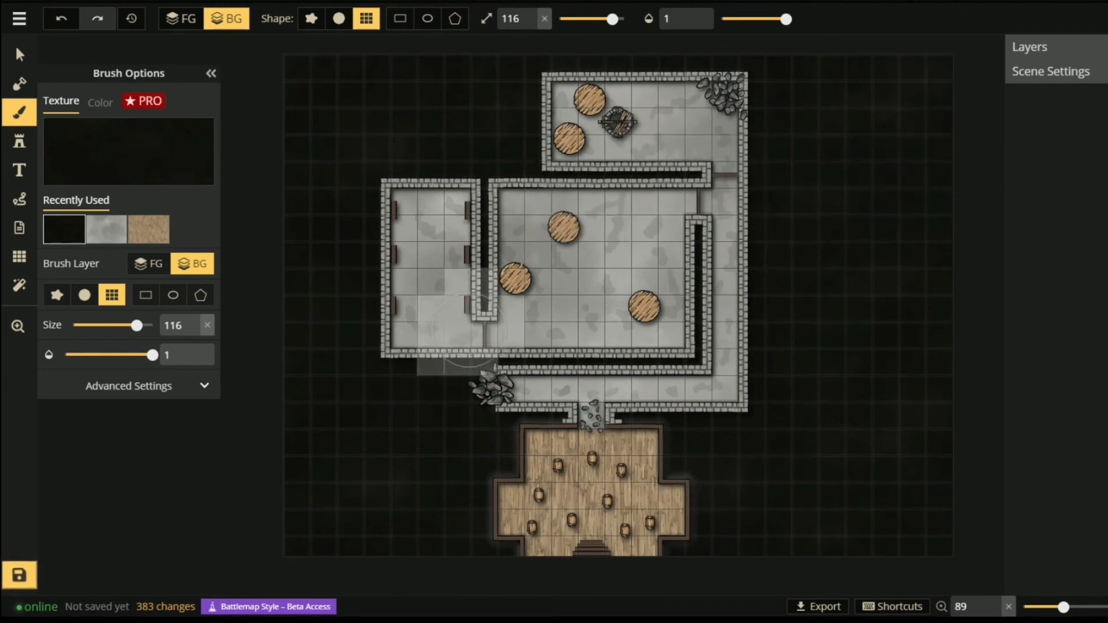
pyautogui.click(19, 55)
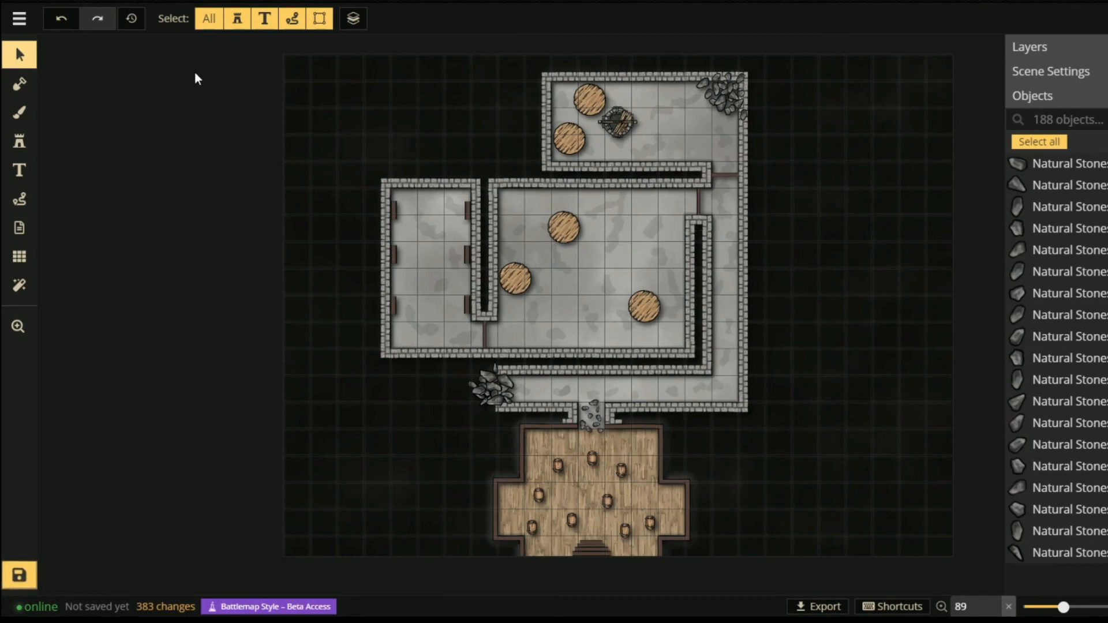
# - Export the map from the main menu as a 2048 x 1536 px image file
pyautogui.click(19, 18)
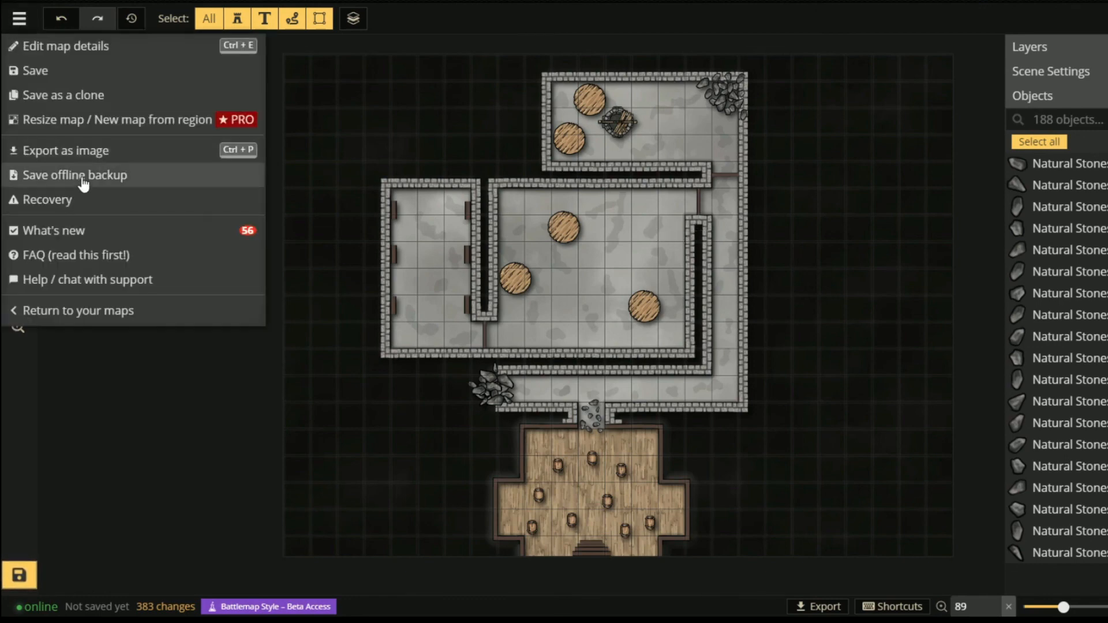
pyautogui.click(80, 155)
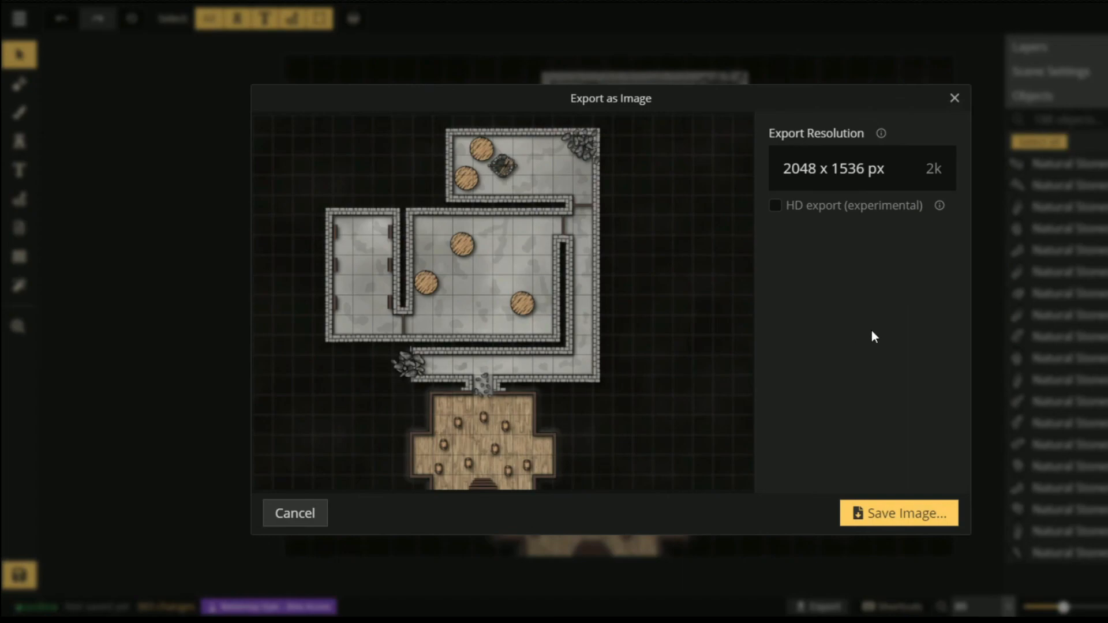
pyautogui.click(888, 514)
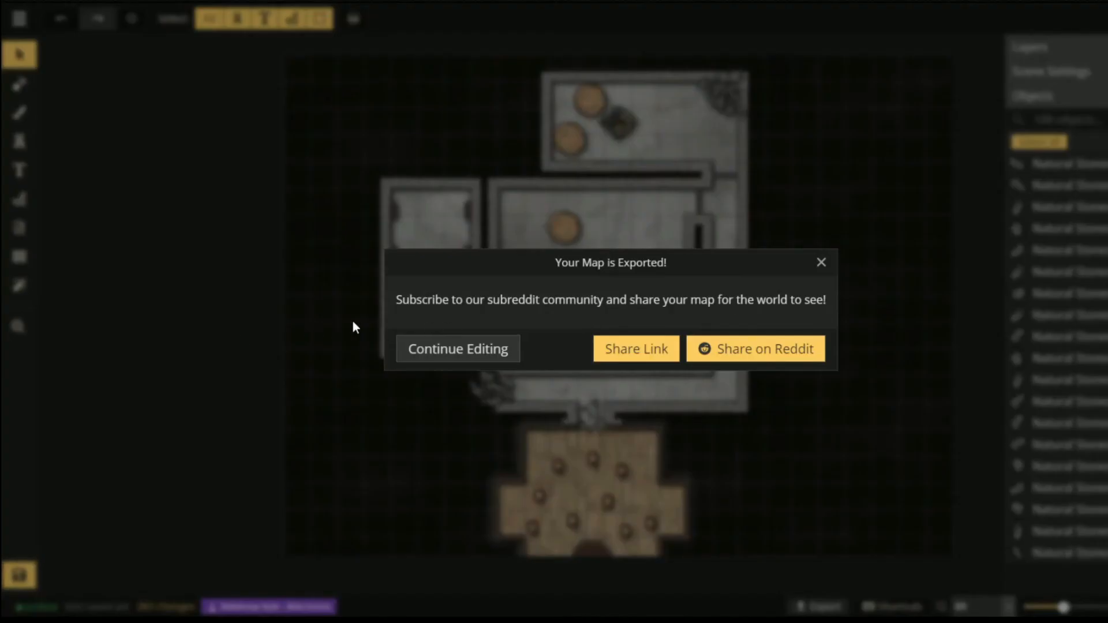
# - Close the 'Your Map is Exported!' message
pyautogui.click(821, 263)
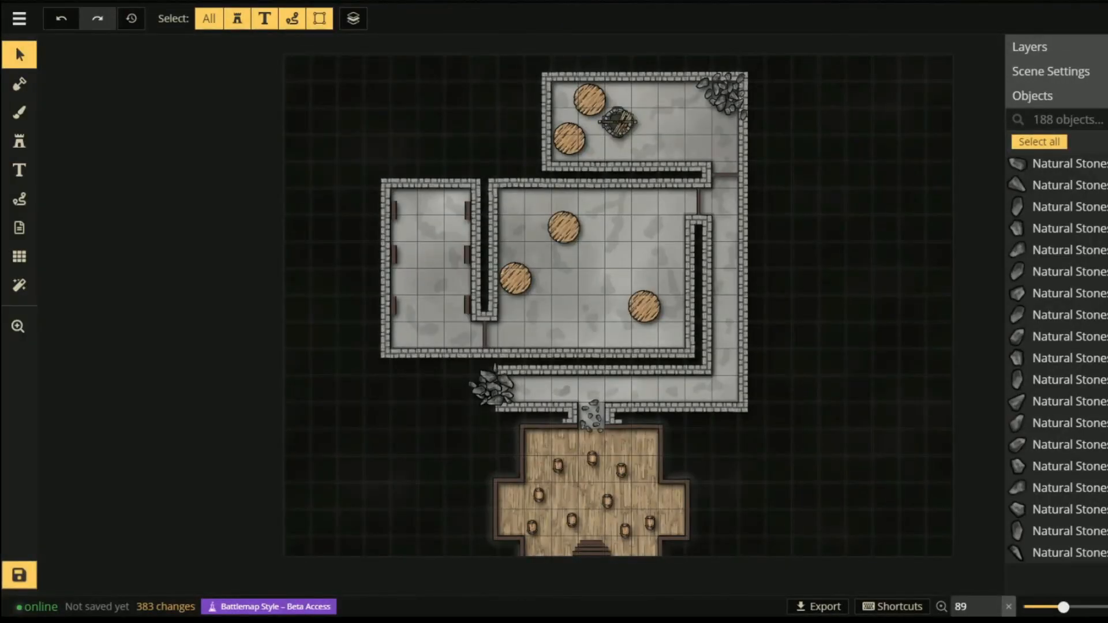
# - Name the map 'WIZARDS BREWERY FREE' and save it
pyautogui.click(18, 579)
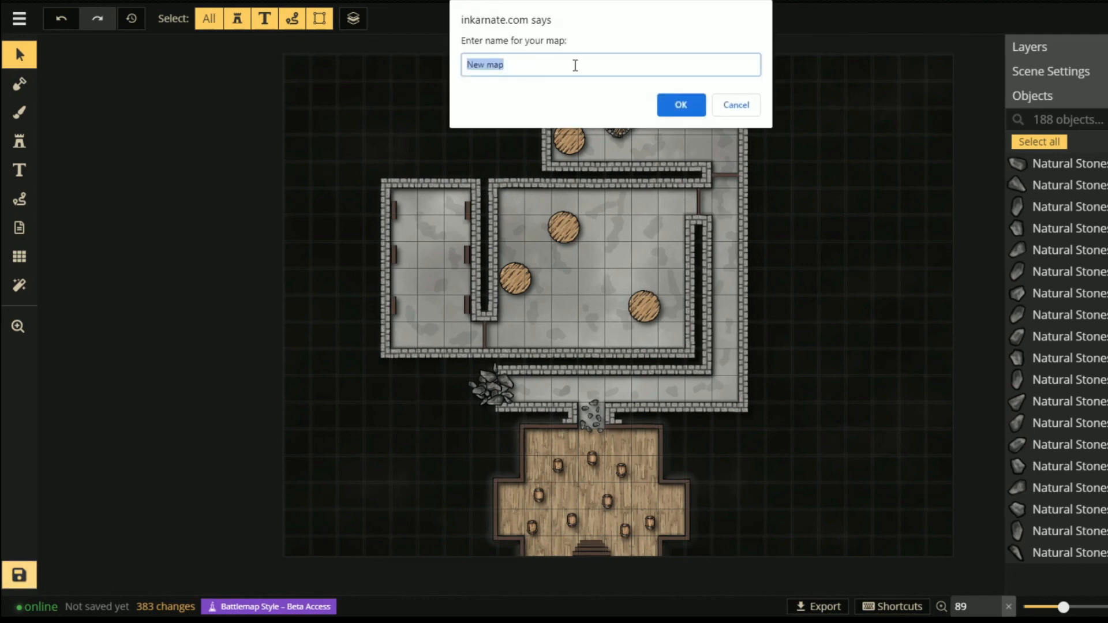
pyautogui.write('WIZARDS BREWERY FREE')
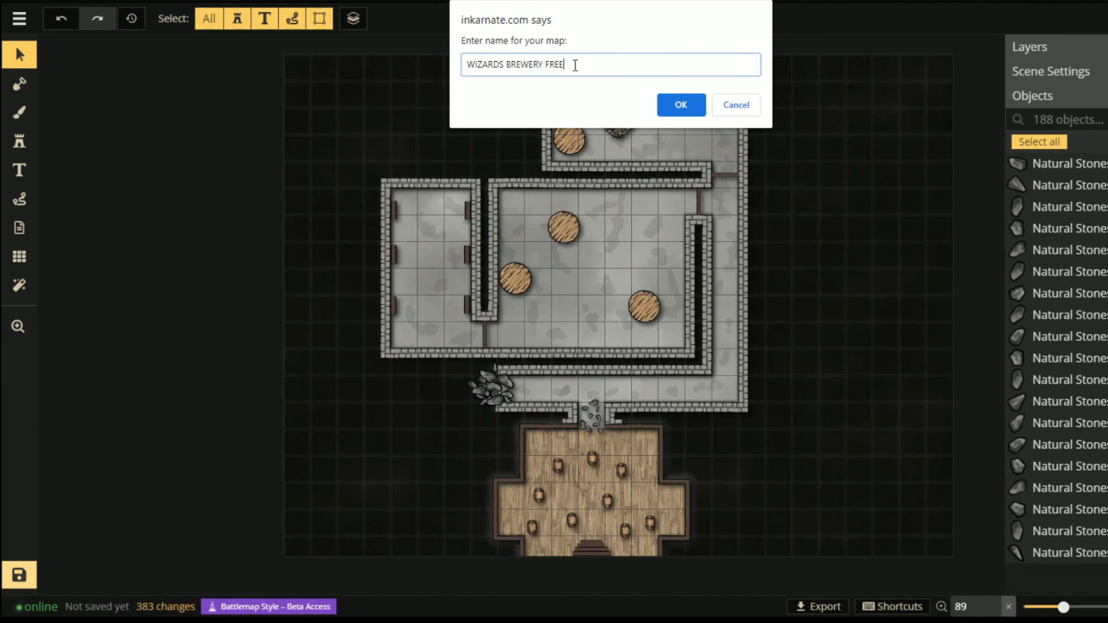
pyautogui.press('Return')
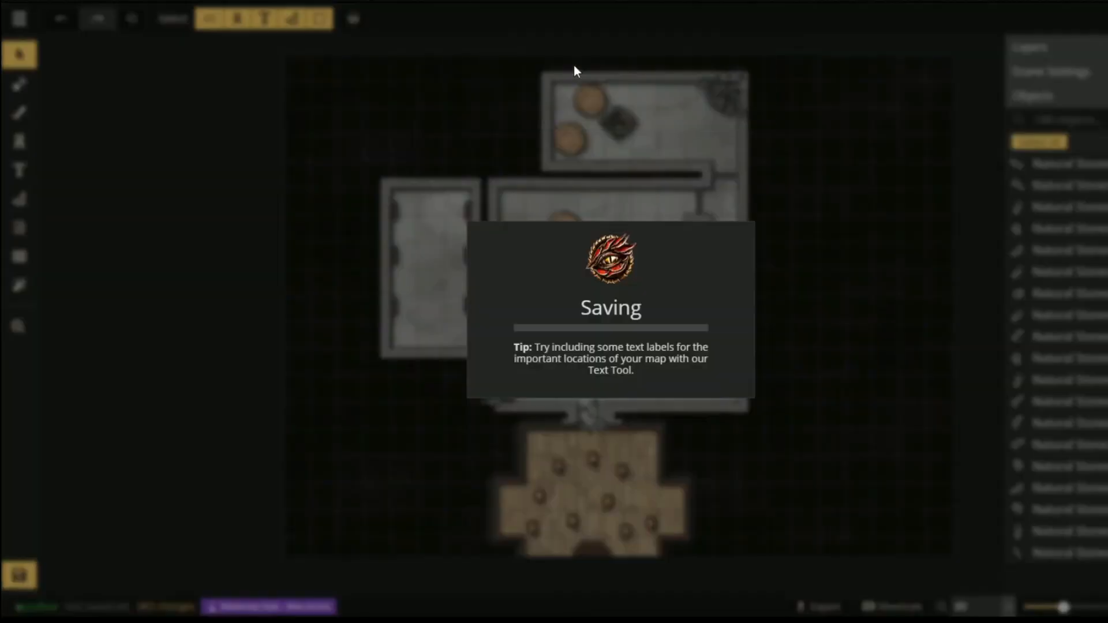